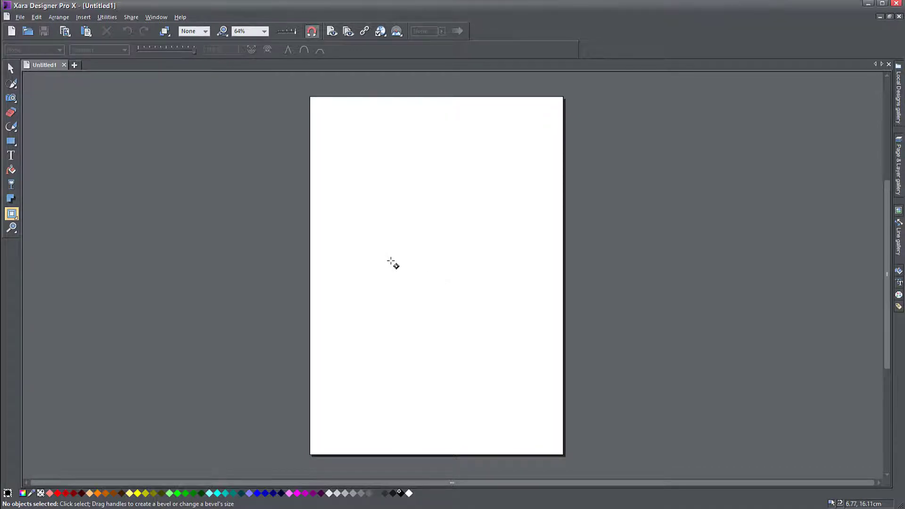
# Step: Add three more blank documents alongside the empty Untitled1 document
pyautogui.moveTo(391, 261); pyautogui.dragTo(403, 246)
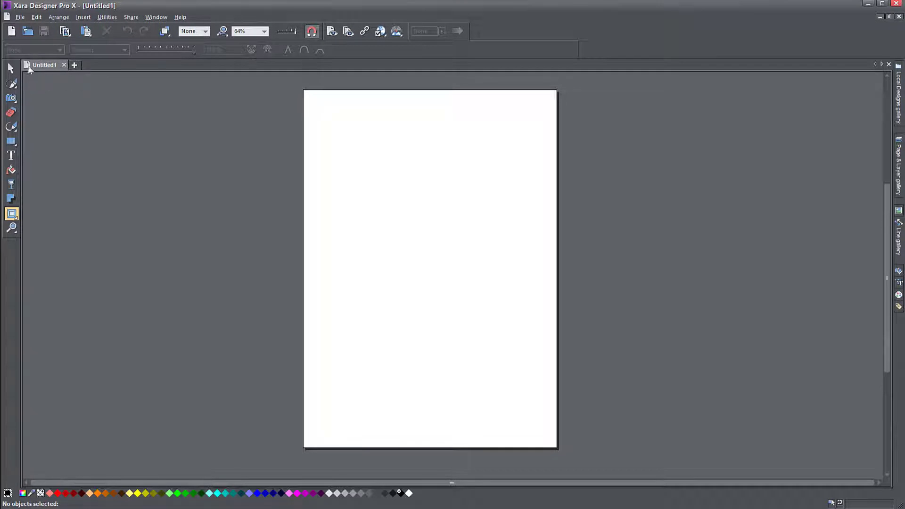
pyautogui.click(74, 65)
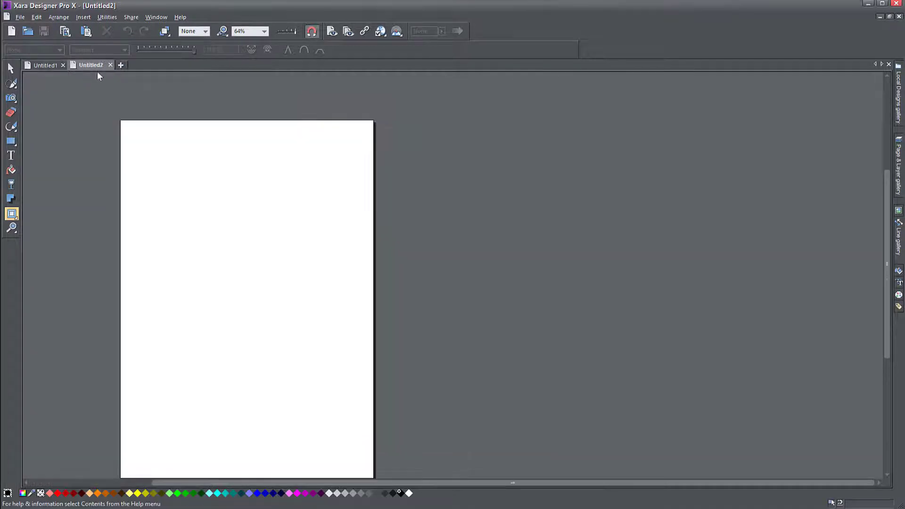
pyautogui.click(121, 65)
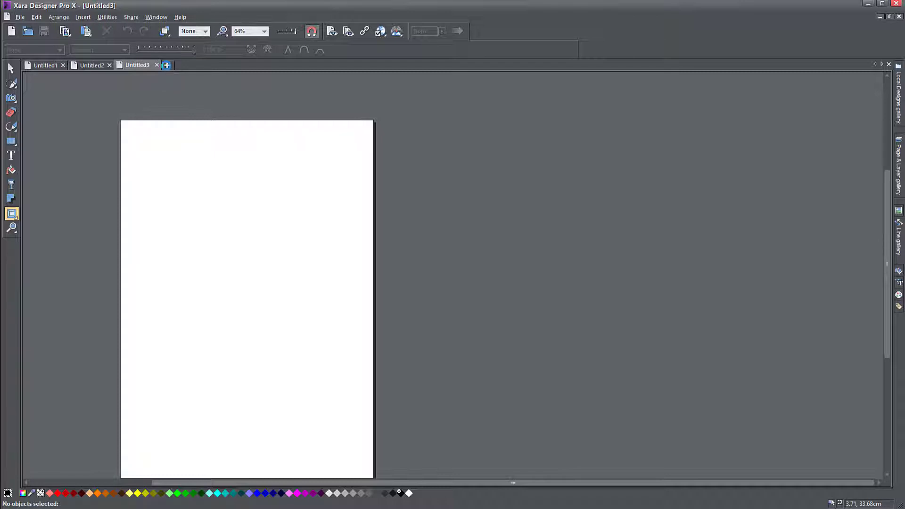
pyautogui.click(168, 65)
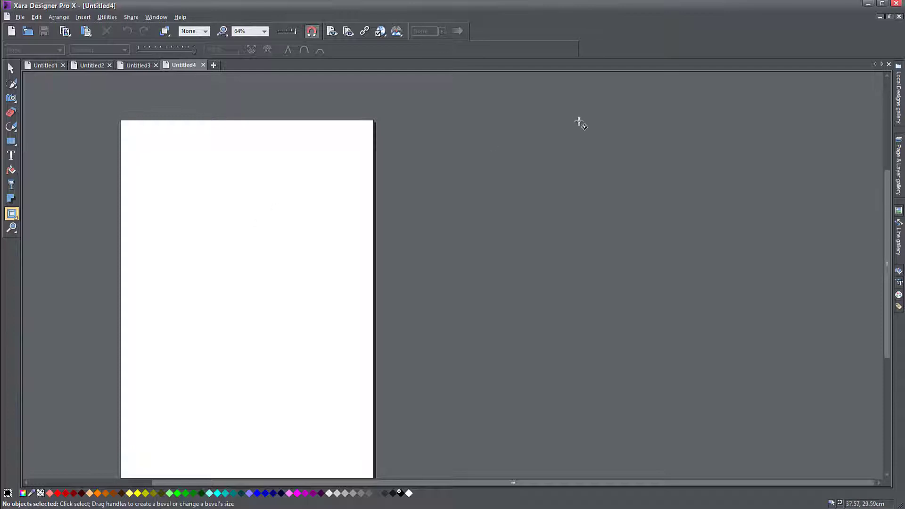
# Step: Close the three extra blank documents, keeping only Untitled1 open
pyautogui.click(889, 64)
pyautogui.click(889, 65)
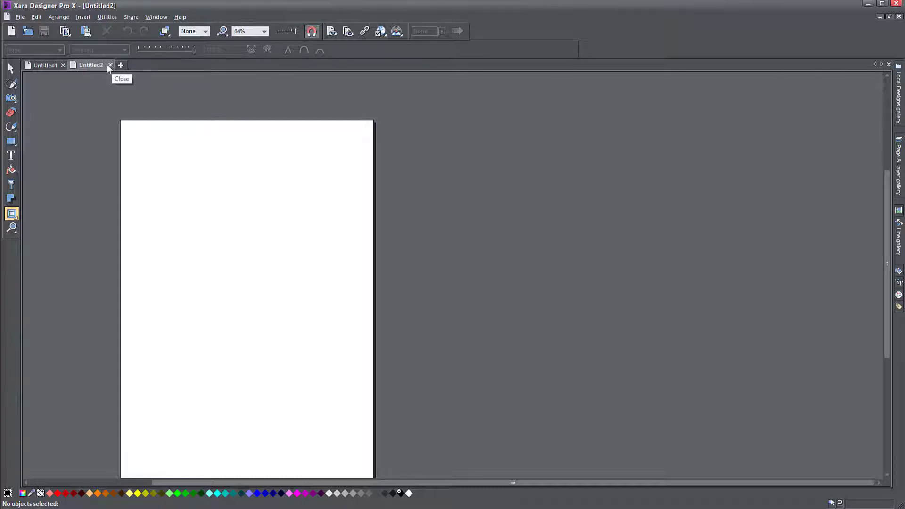
pyautogui.click(900, 17)
pyautogui.moveTo(408, 203); pyautogui.dragTo(393, 242)
# Step: Examine the options offered by the Selector, photo, eraser, freehand, rectangle, text, fill, transparency and shadow tools
pyautogui.click(11, 68)
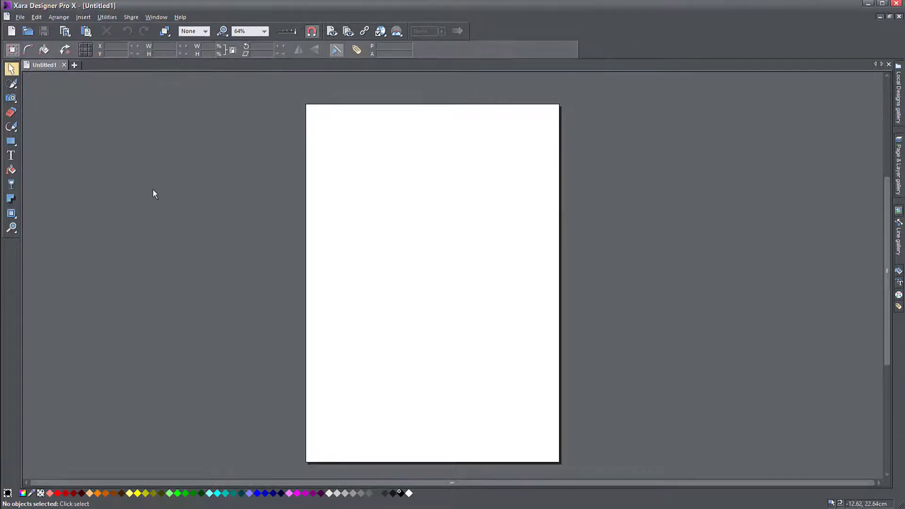
pyautogui.moveTo(428, 255); pyautogui.dragTo(425, 246)
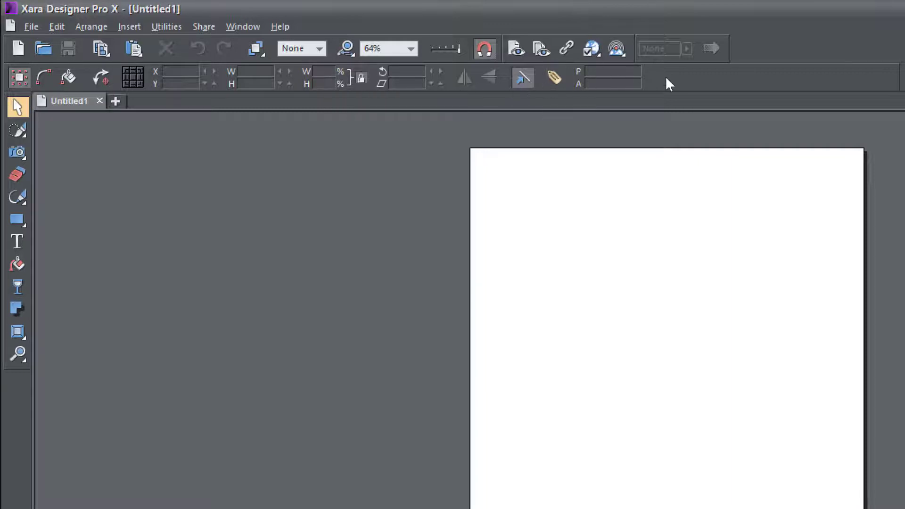
pyautogui.click(16, 131)
pyautogui.click(17, 153)
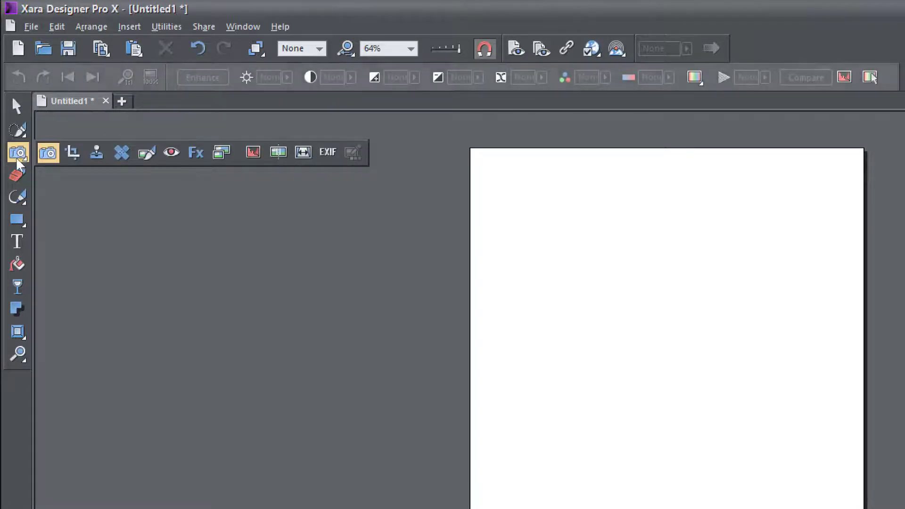
pyautogui.click(16, 175)
pyautogui.click(17, 196)
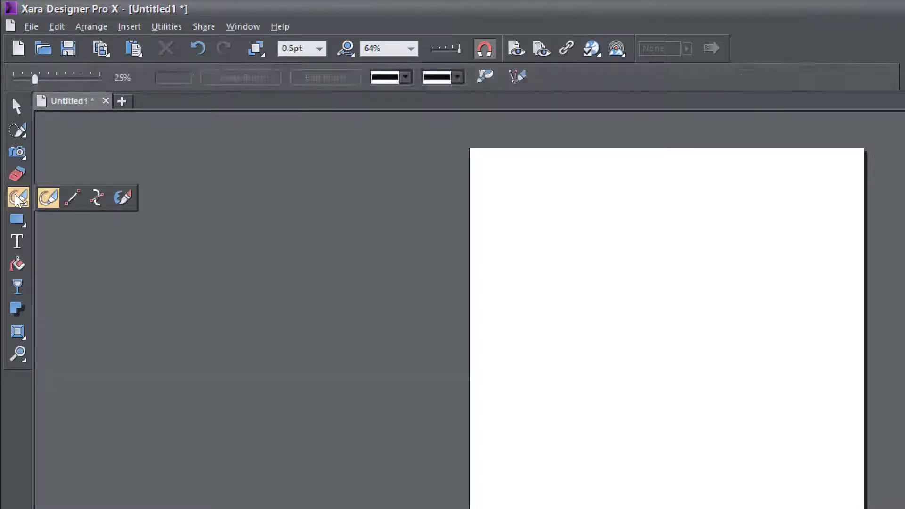
pyautogui.click(17, 220)
pyautogui.click(17, 242)
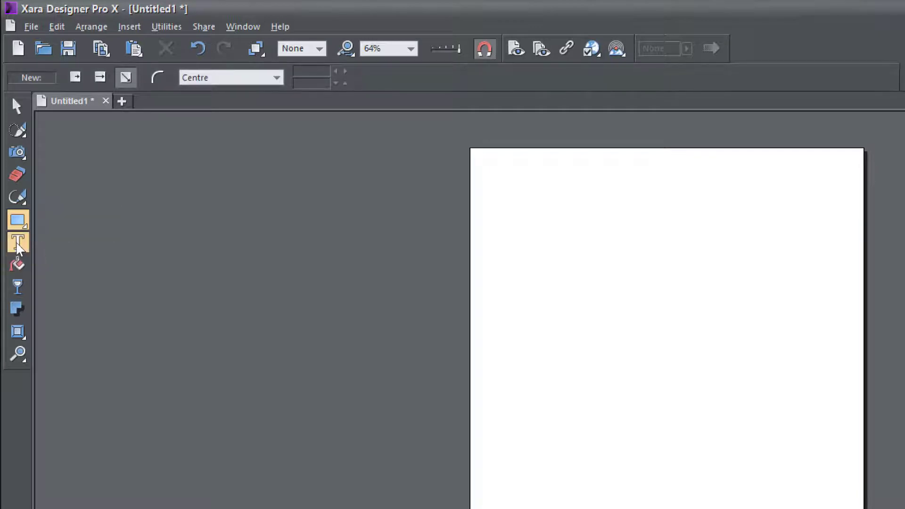
pyautogui.click(18, 266)
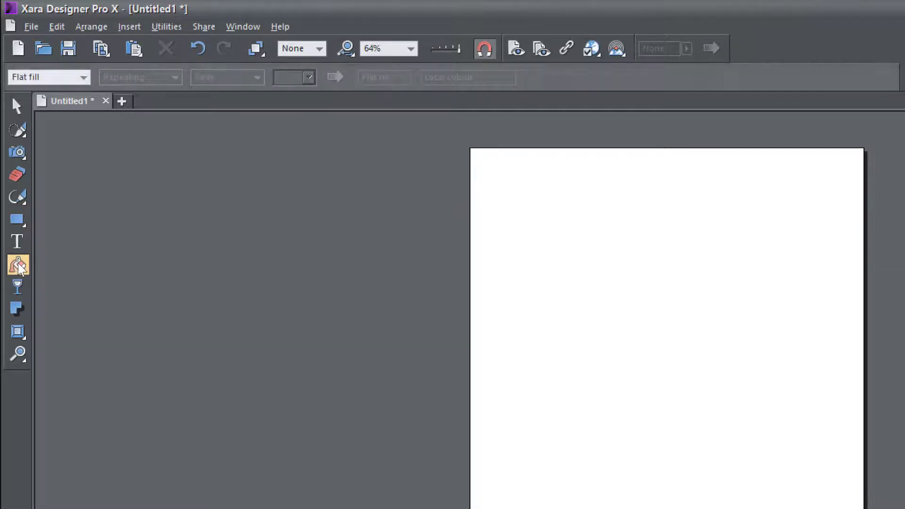
pyautogui.click(22, 288)
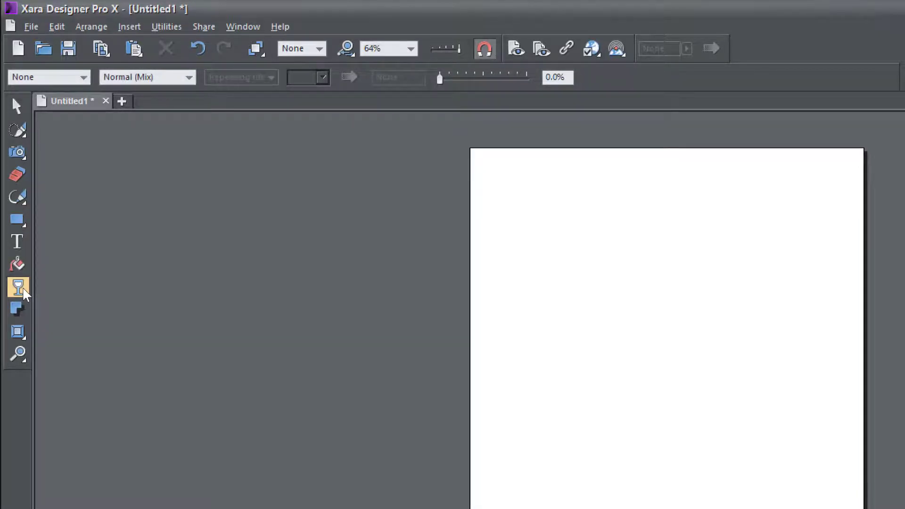
pyautogui.click(18, 307)
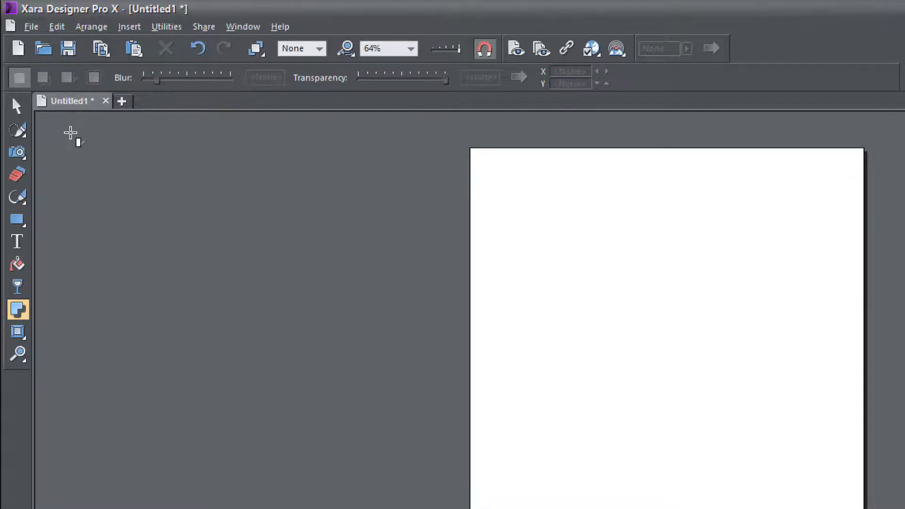
pyautogui.click(16, 109)
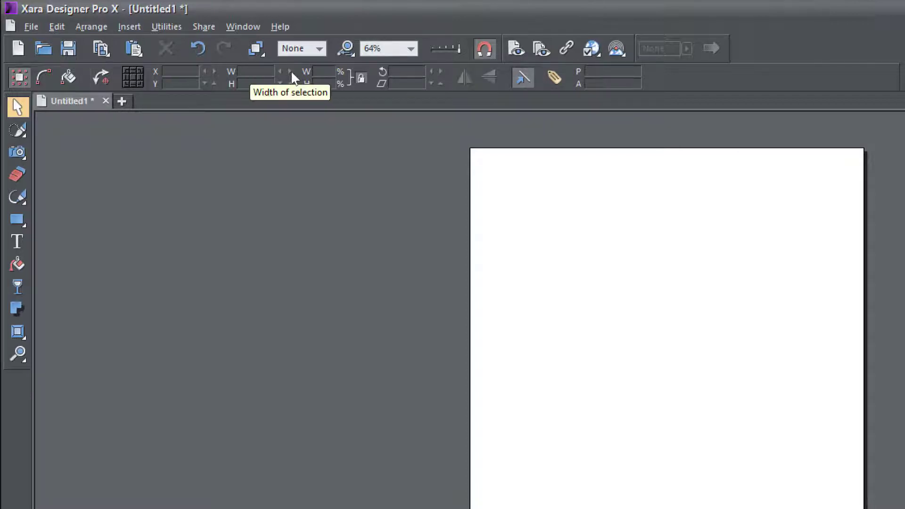
# Step: Draw a long wavy freehand line on the page and set its line width to 2pt
pyautogui.click(19, 197)
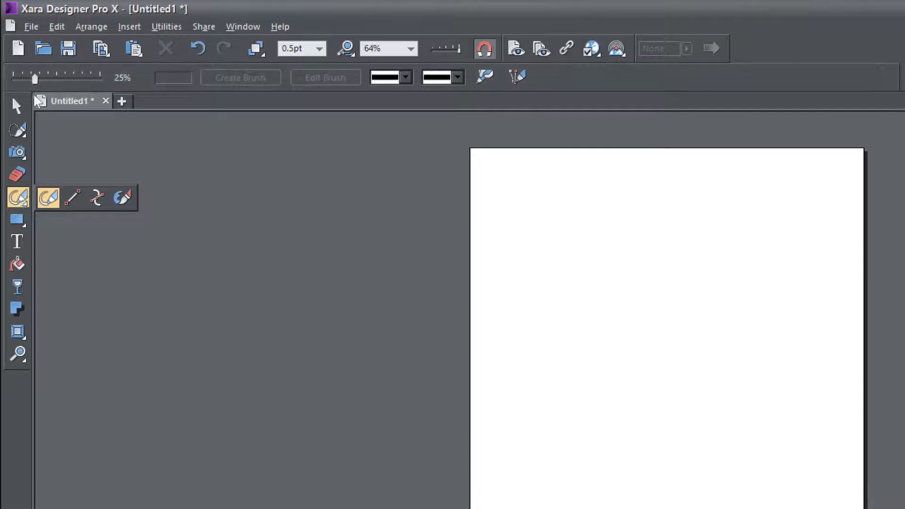
pyautogui.moveTo(600, 206)
pyautogui.mouseDown()
pyautogui.moveTo(573, 228)
pyautogui.moveTo(627, 488)
pyautogui.moveTo(758, 382)
pyautogui.moveTo(696, 340)
pyautogui.mouseUp()
pyautogui.click(321, 47)
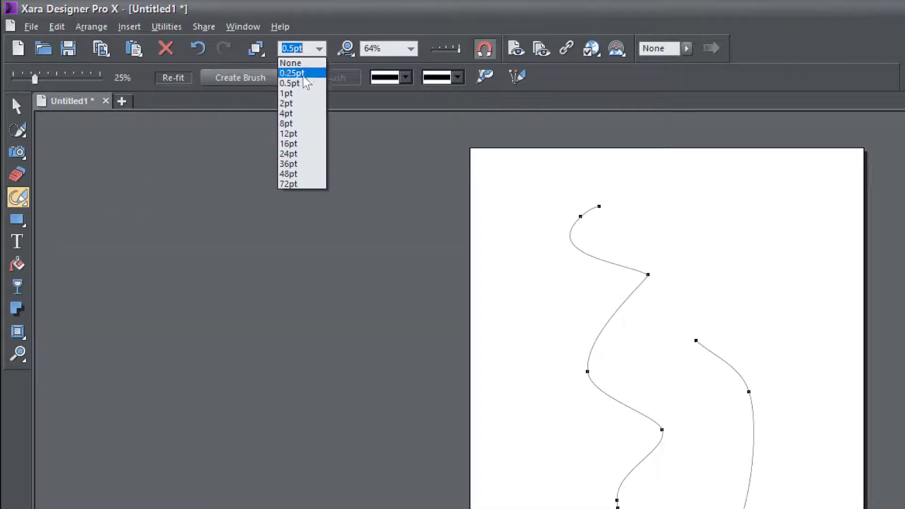
pyautogui.click(298, 103)
# Step: Draw two more freehand lines on the page and set the smoothing of the last one to 98%
pyautogui.moveTo(533, 190); pyautogui.dragTo(615, 306)
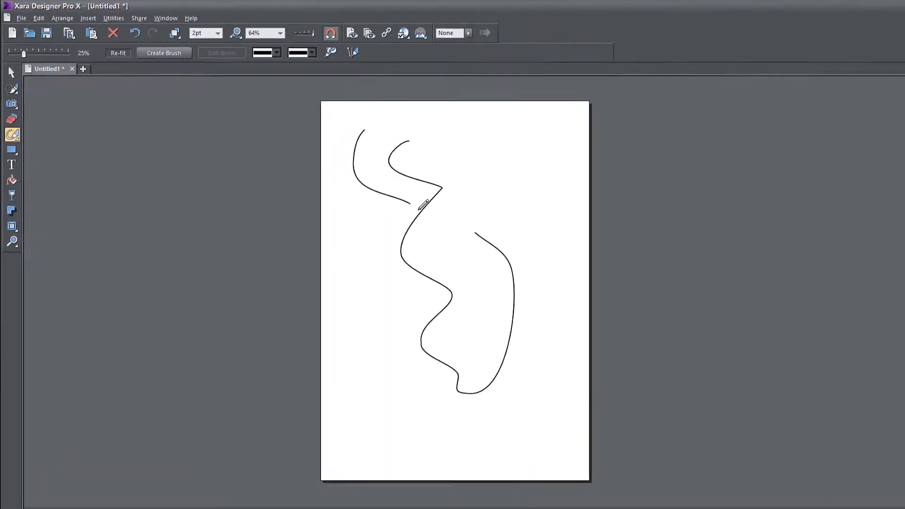
pyautogui.moveTo(420, 209)
pyautogui.mouseDown()
pyautogui.moveTo(413, 334)
pyautogui.moveTo(485, 332)
pyautogui.mouseUp()
pyautogui.moveTo(488, 145)
pyautogui.mouseDown()
pyautogui.moveTo(504, 169)
pyautogui.moveTo(491, 407)
pyautogui.mouseUp()
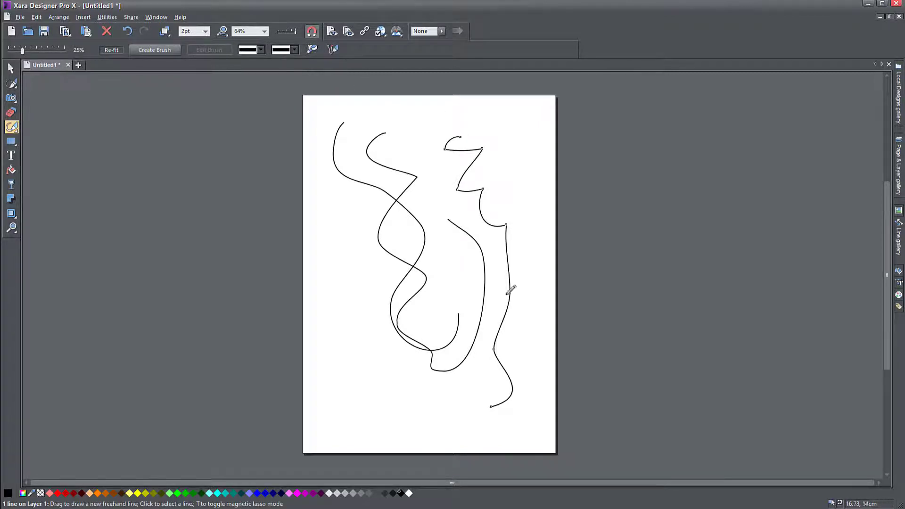
pyautogui.moveTo(23, 53); pyautogui.dragTo(63, 53)
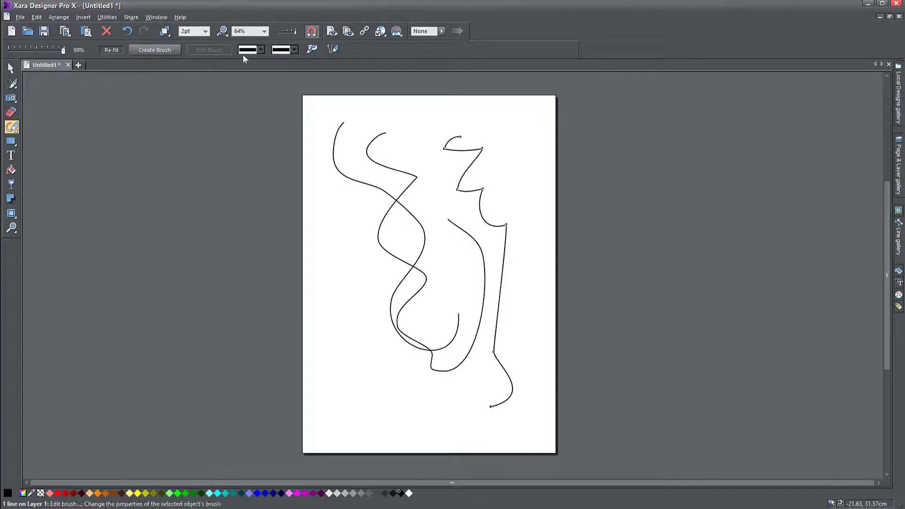
# Step: Examine the available brushes and stroke shapes for freehand lines, and the Selector tool's options for the selected line
pyautogui.click(259, 51)
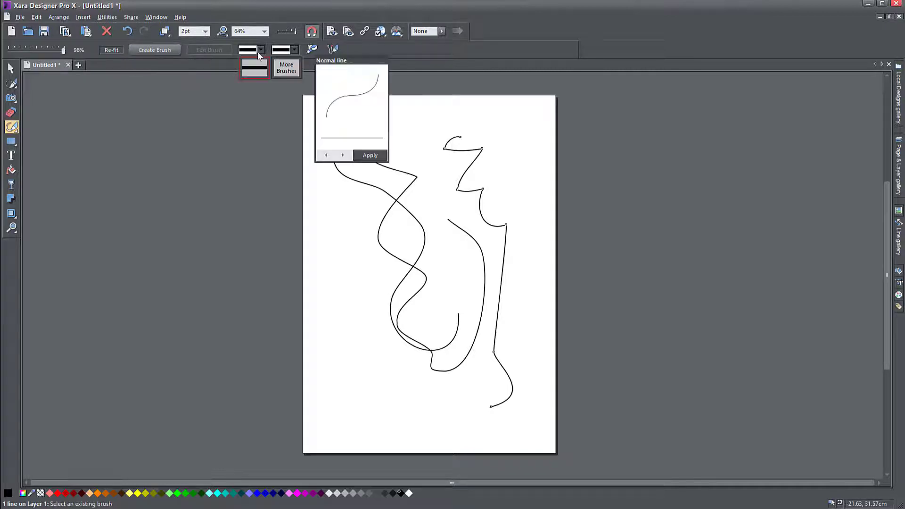
pyautogui.click(295, 53)
pyautogui.click(294, 50)
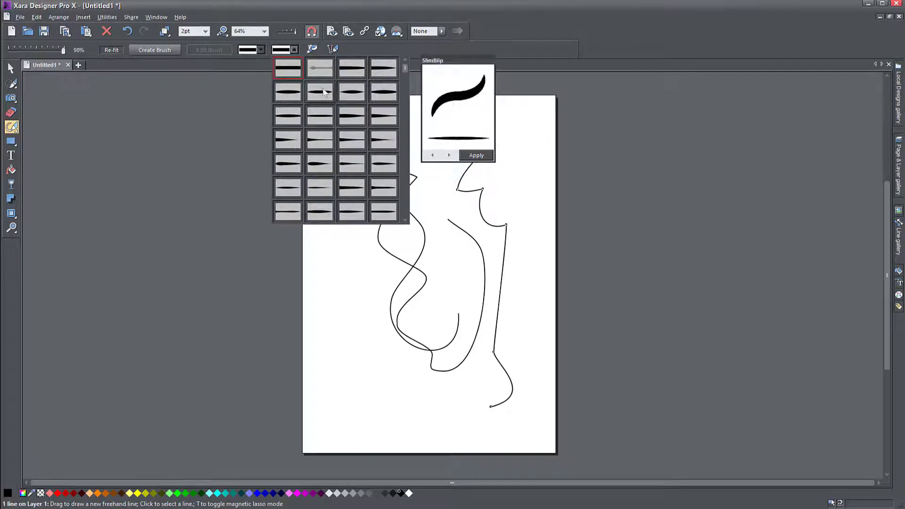
pyautogui.click(360, 53)
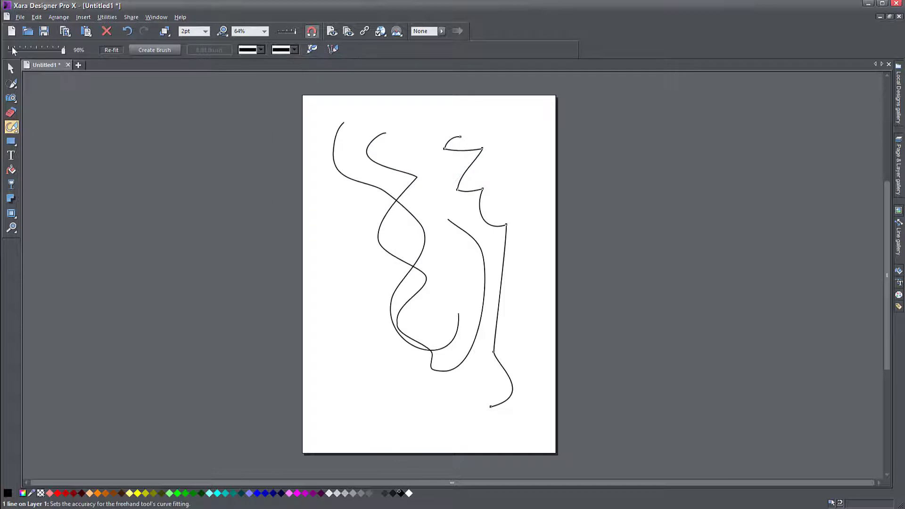
pyautogui.click(12, 69)
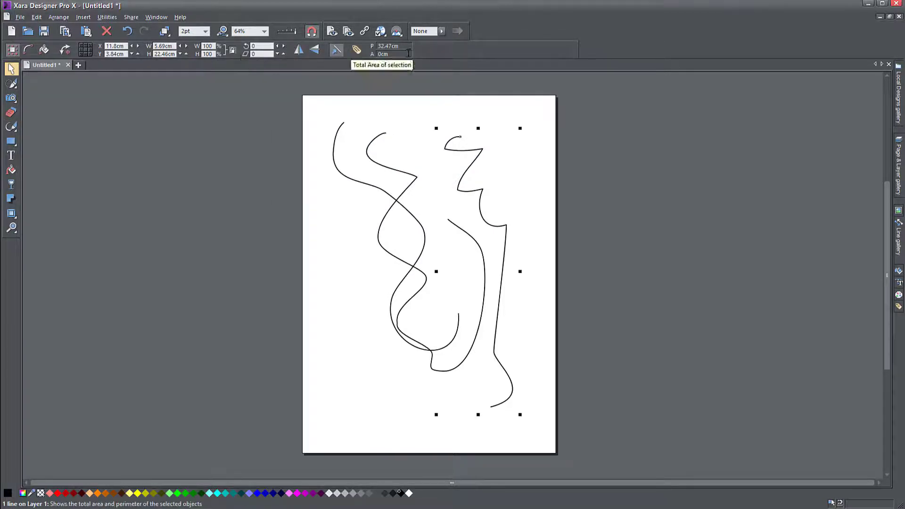
pyautogui.click(336, 50)
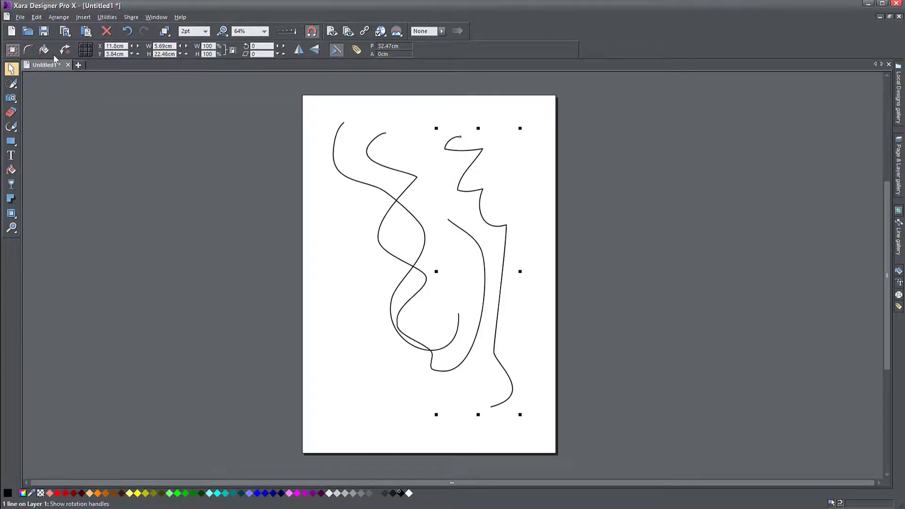
# Step: Select all the freehand lines on the page and delete them
pyautogui.click(254, 167)
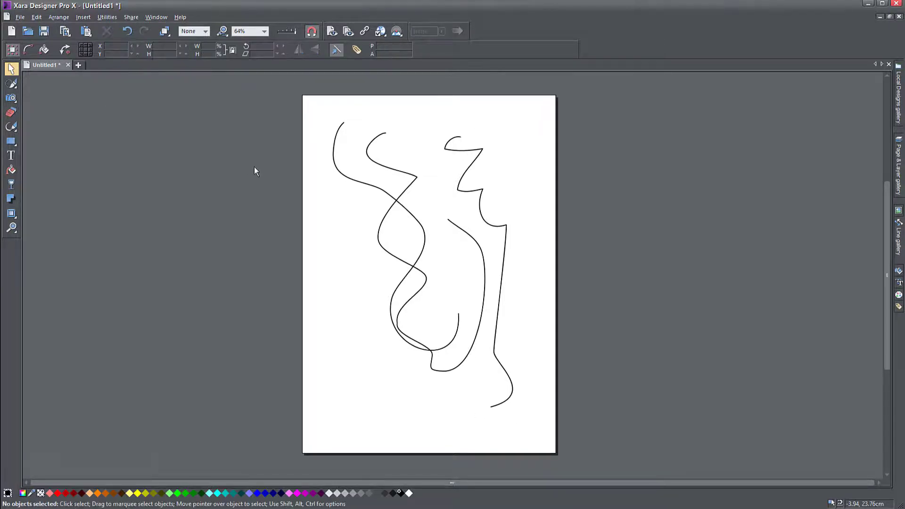
pyautogui.moveTo(273, 112); pyautogui.dragTo(613, 411)
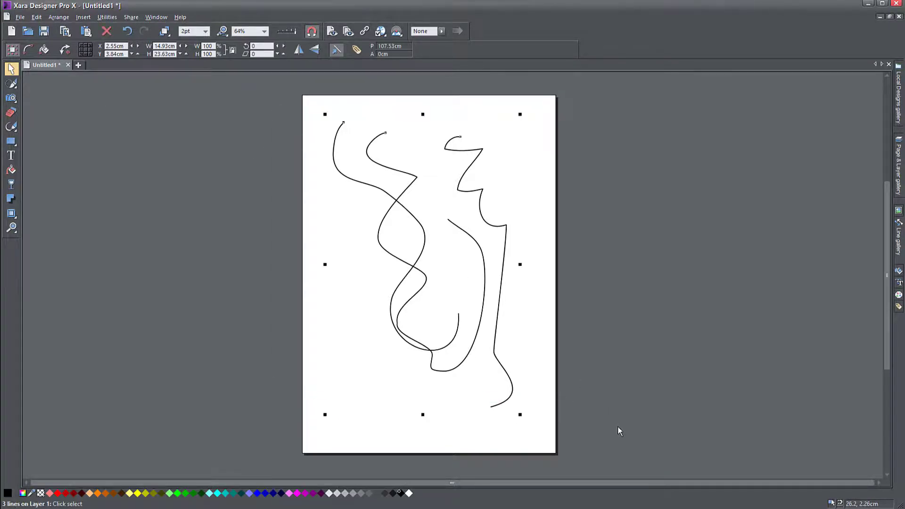
pyautogui.press('Delete')
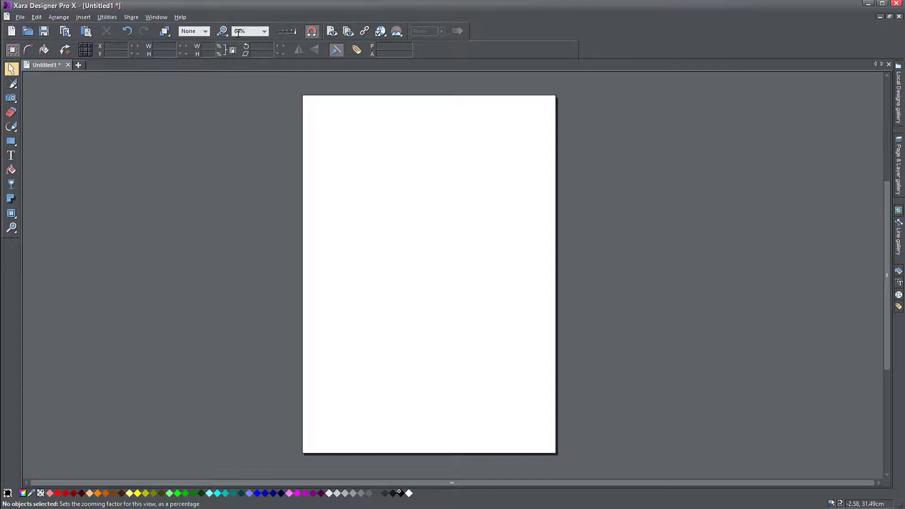
# Step: Zoom the view to 100%, and fit it to the page content
pyautogui.click(265, 32)
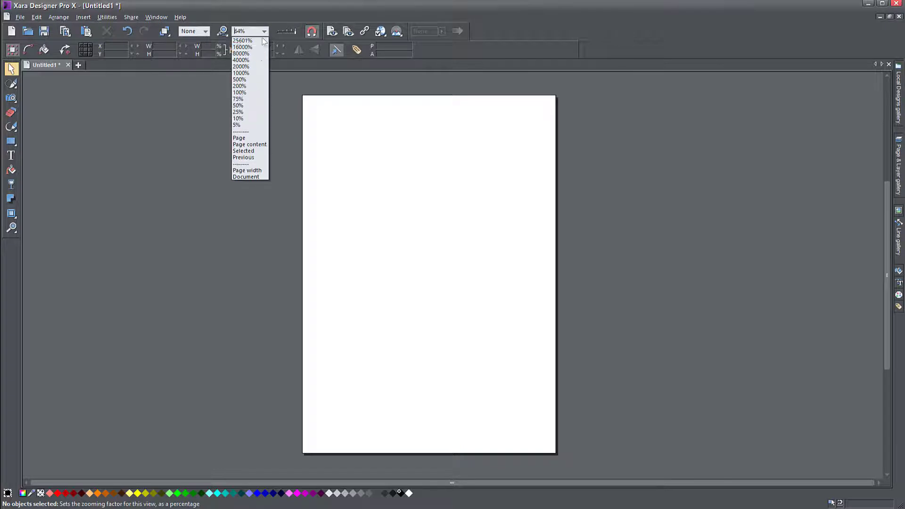
pyautogui.click(244, 93)
pyautogui.moveTo(444, 213)
pyautogui.mouseDown()
pyautogui.moveTo(477, 208)
pyautogui.moveTo(363, 233)
pyautogui.moveTo(448, 221)
pyautogui.mouseUp()
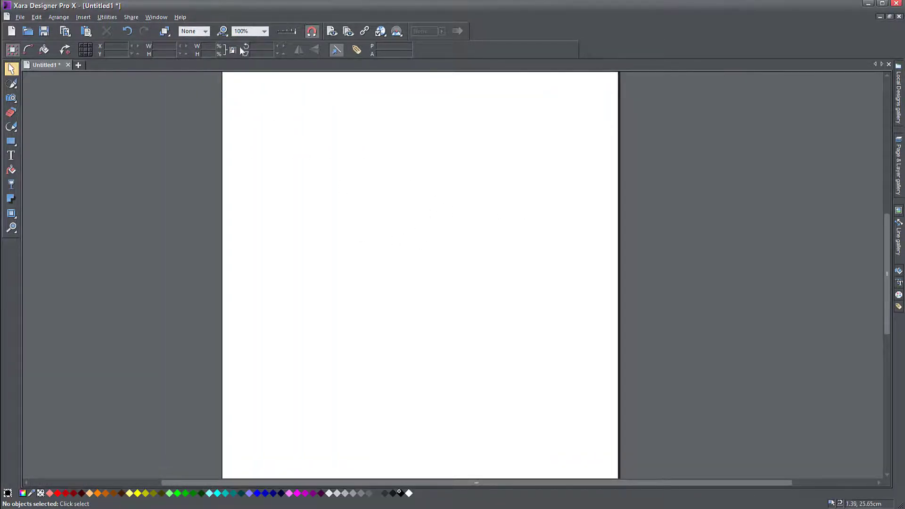
pyautogui.click(265, 31)
pyautogui.click(247, 144)
pyautogui.click(264, 31)
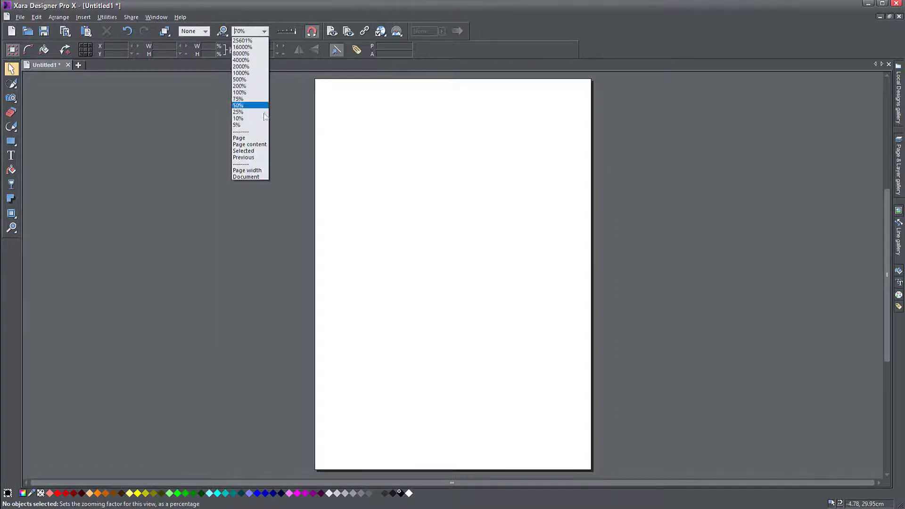
pyautogui.click(259, 146)
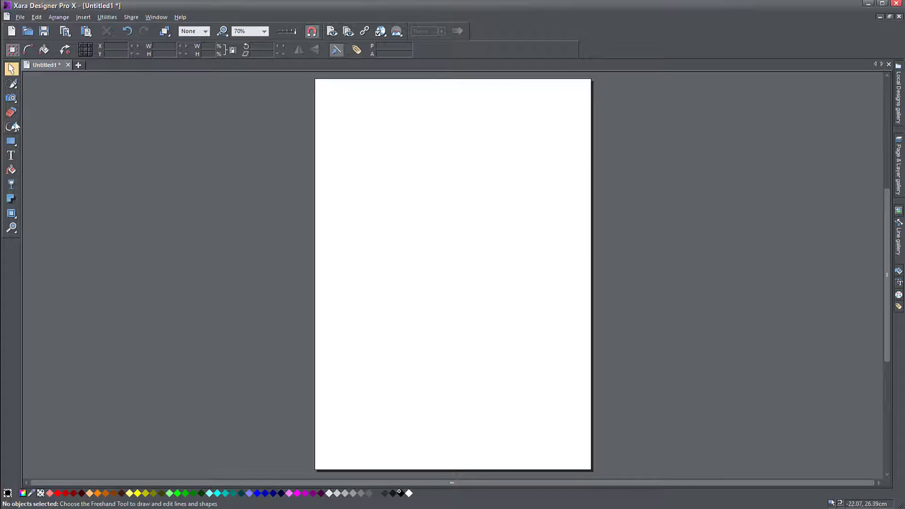
# Step: Draw a black rectangle about 7 cm wide and 9.2 cm high near the middle of the page
pyautogui.click(11, 142)
pyautogui.moveTo(442, 185); pyautogui.dragTo(534, 306)
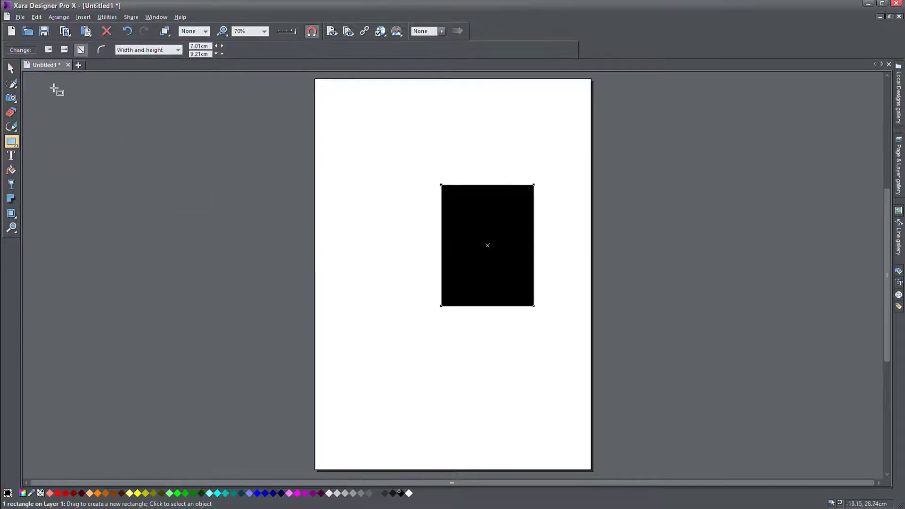
pyautogui.click(11, 68)
# Step: Zoom the view to the selected black rectangle
pyautogui.click(264, 32)
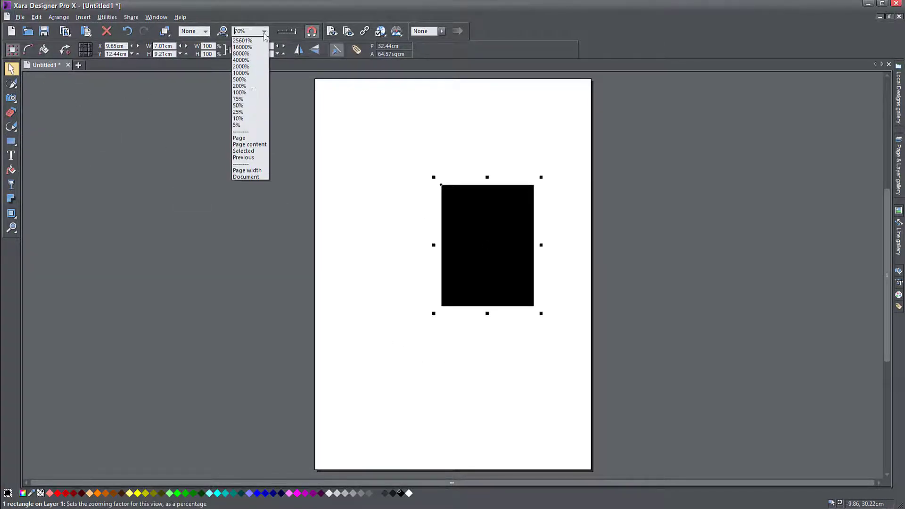
pyautogui.click(244, 151)
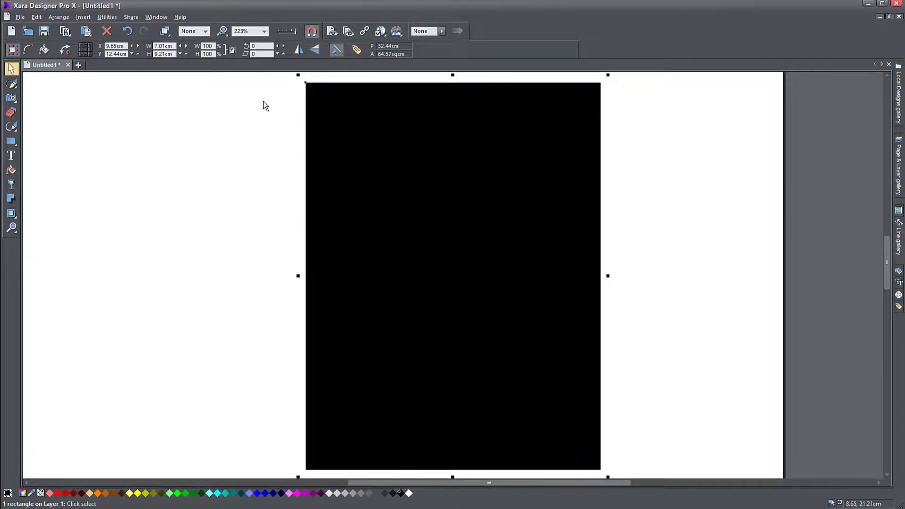
pyautogui.click(264, 31)
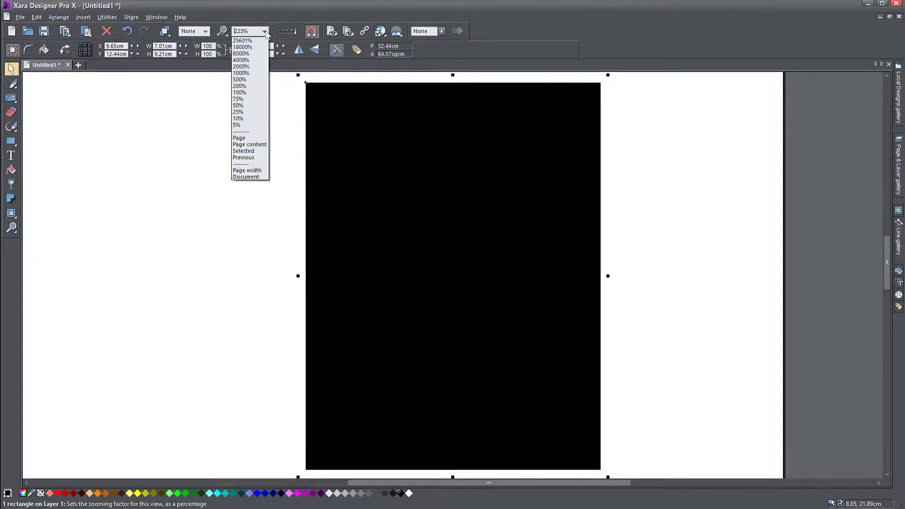
pyautogui.click(252, 151)
# Step: Fit the view to the page width and to the whole page, and clear the selection
pyautogui.click(262, 33)
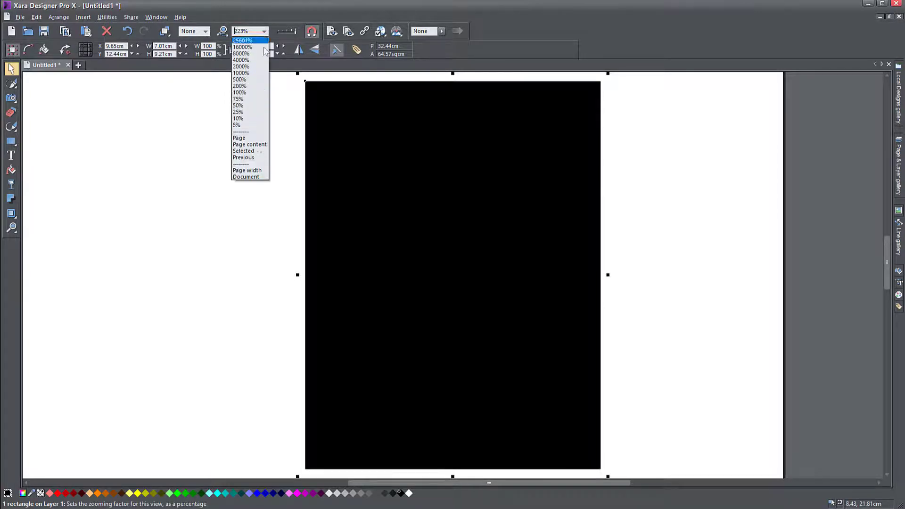
pyautogui.click(248, 172)
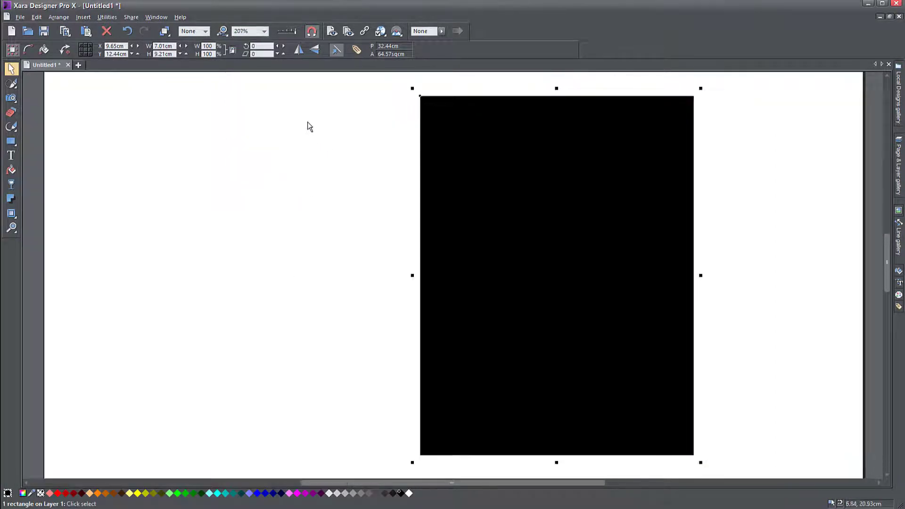
pyautogui.click(264, 31)
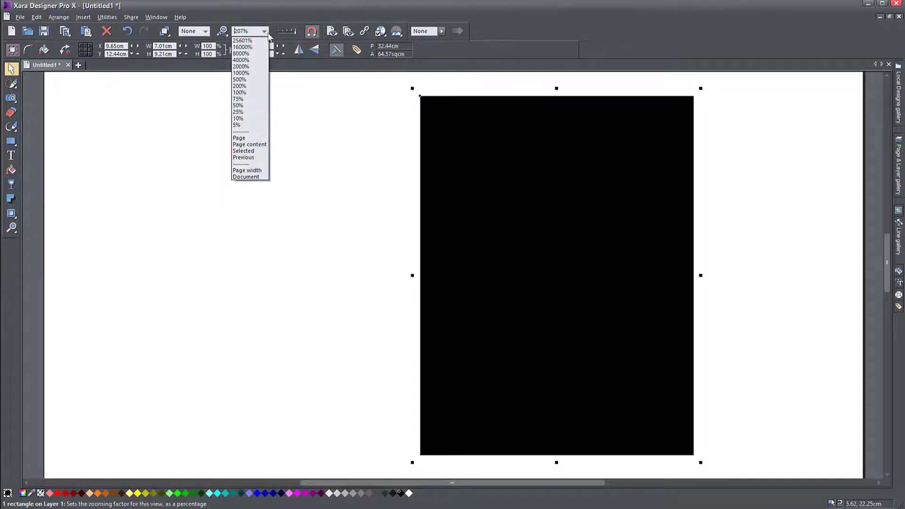
pyautogui.click(247, 139)
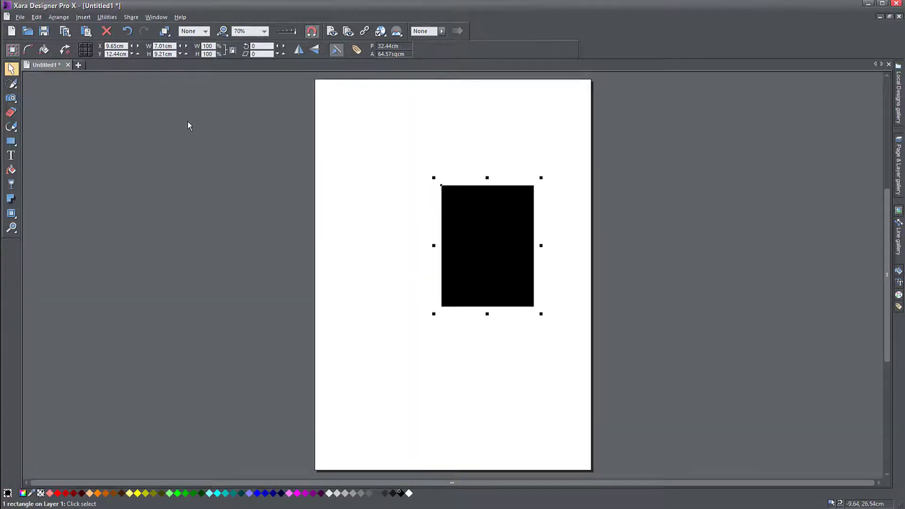
pyautogui.click(259, 142)
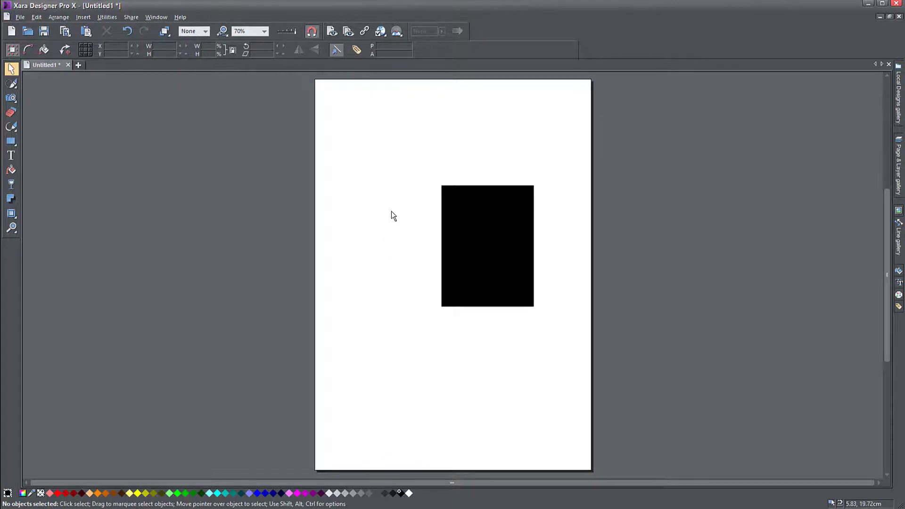
# Step: Zoom in and out repeatedly around the black rectangle without using the zoom presets
pyautogui.scroll(1, 409, 242)
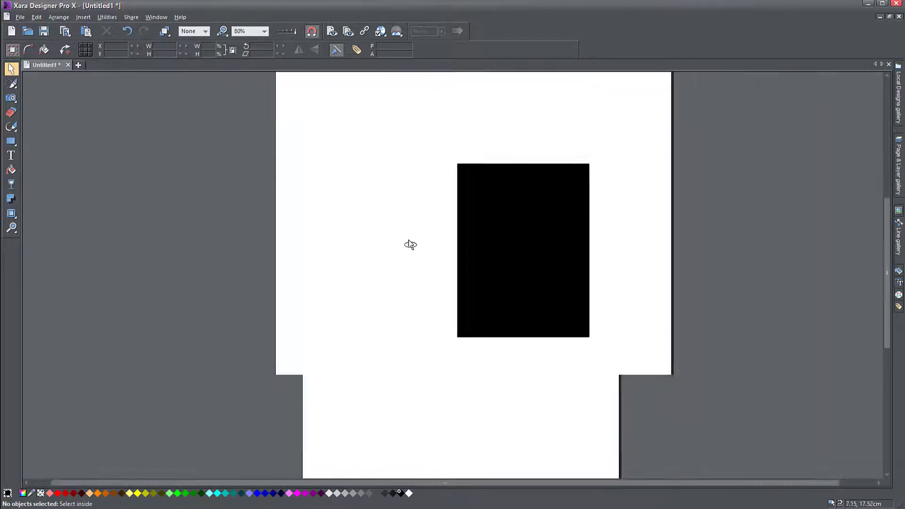
pyautogui.scroll(-3, 410, 242)
pyautogui.scroll(6, 410, 242)
pyautogui.scroll(-6, 410, 241)
pyautogui.scroll(2, 409, 241)
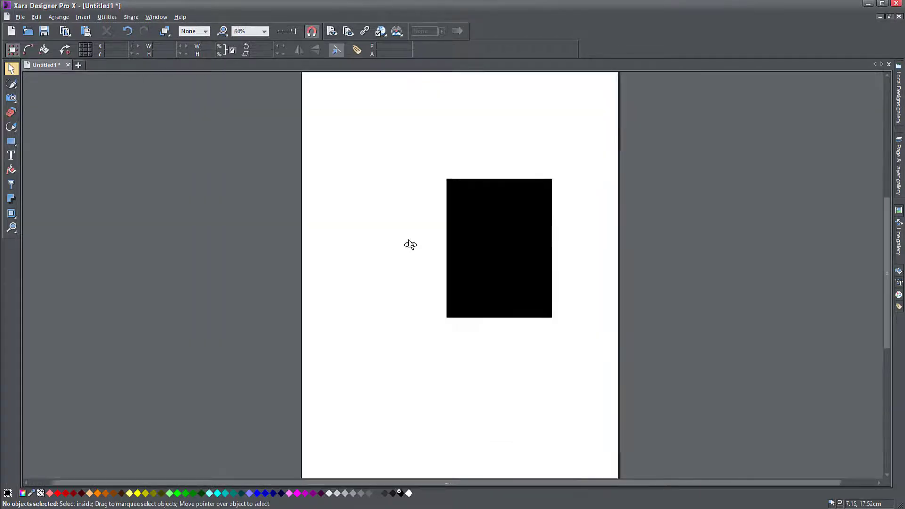
pyautogui.scroll(-3, 410, 244)
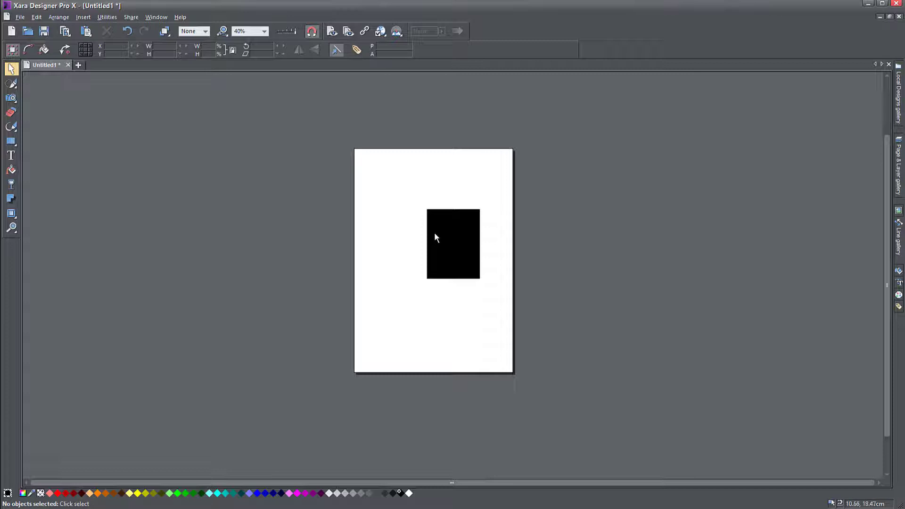
pyautogui.scroll(7, 437, 250)
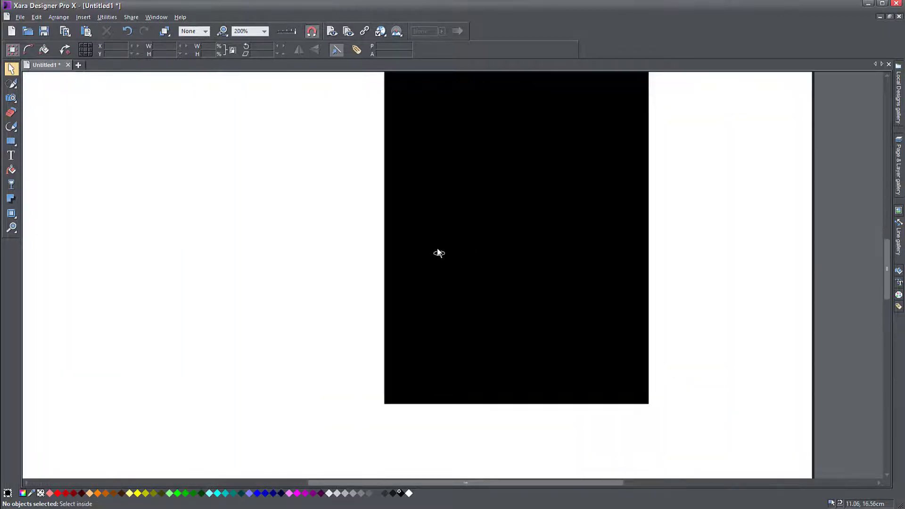
# Step: Draw a rectangle about 4 cm wide and 3.5 cm high beside the black one, fill it light pink, and deselect it
pyautogui.click(11, 142)
pyautogui.moveTo(73, 174); pyautogui.dragTo(260, 341)
pyautogui.click(11, 69)
pyautogui.click(289, 494)
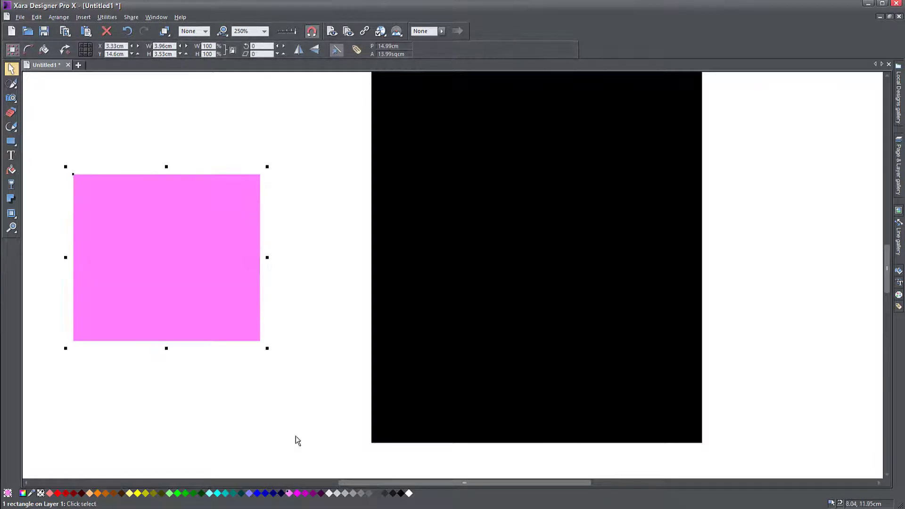
pyautogui.click(312, 343)
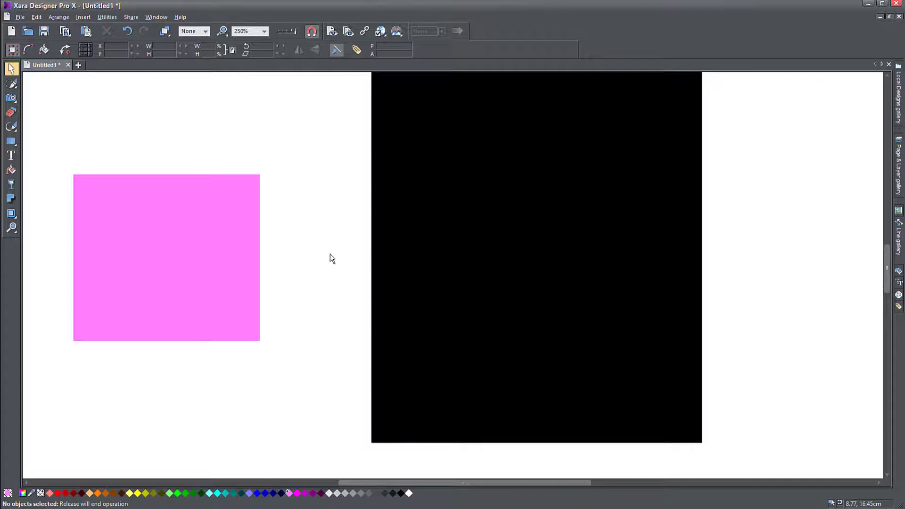
# Step: Pan and zoom around the page to examine the pink and black rectangles at different magnifications
pyautogui.moveTo(332, 258); pyautogui.dragTo(527, 366)
pyautogui.moveTo(321, 106); pyautogui.dragTo(420, 229)
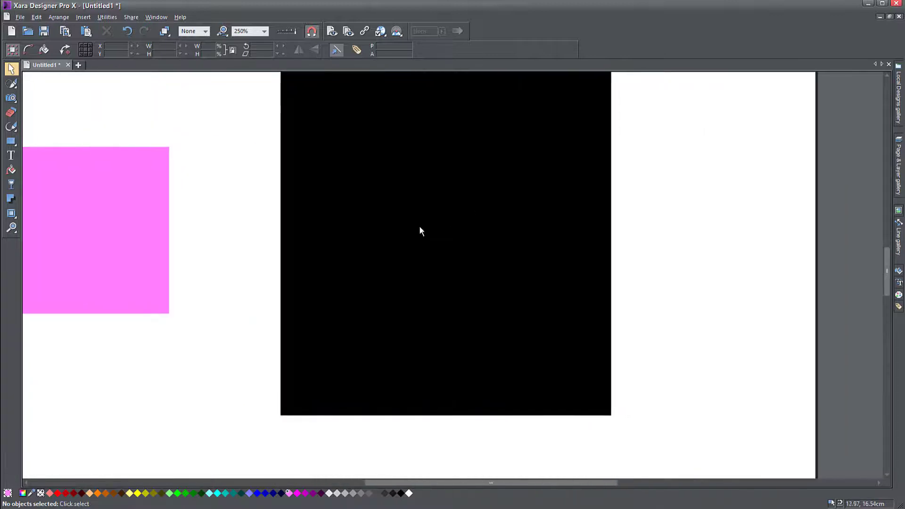
pyautogui.scroll(-5, 339, 234)
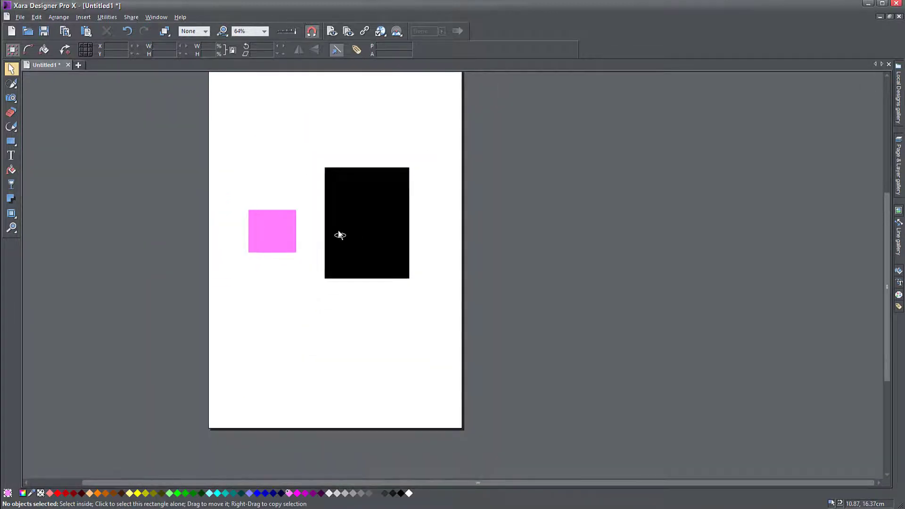
pyautogui.scroll(-1, 340, 235)
pyautogui.moveTo(307, 181); pyautogui.dragTo(398, 229)
pyautogui.scroll(-4, 397, 253)
pyautogui.scroll(10, 399, 259)
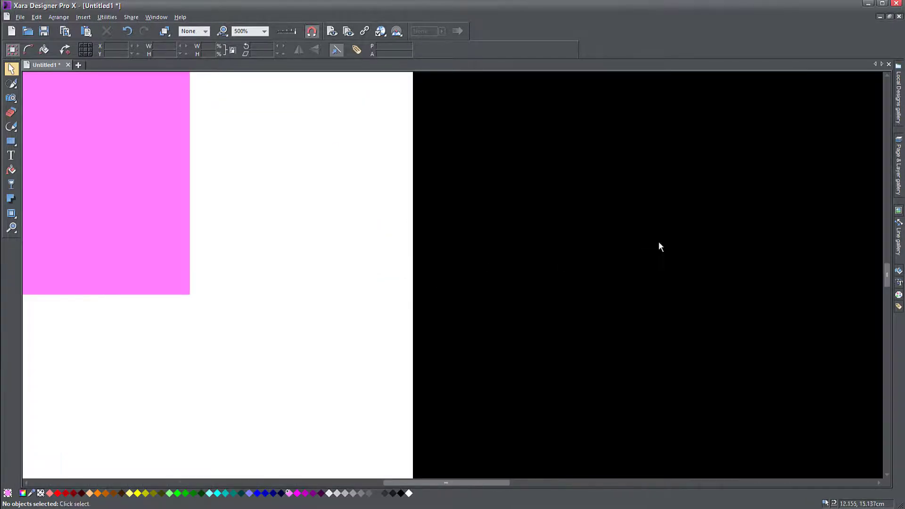
pyautogui.moveTo(659, 245); pyautogui.dragTo(603, 254)
pyautogui.scroll(-3, 226, 203)
pyautogui.moveTo(220, 194); pyautogui.dragTo(338, 218)
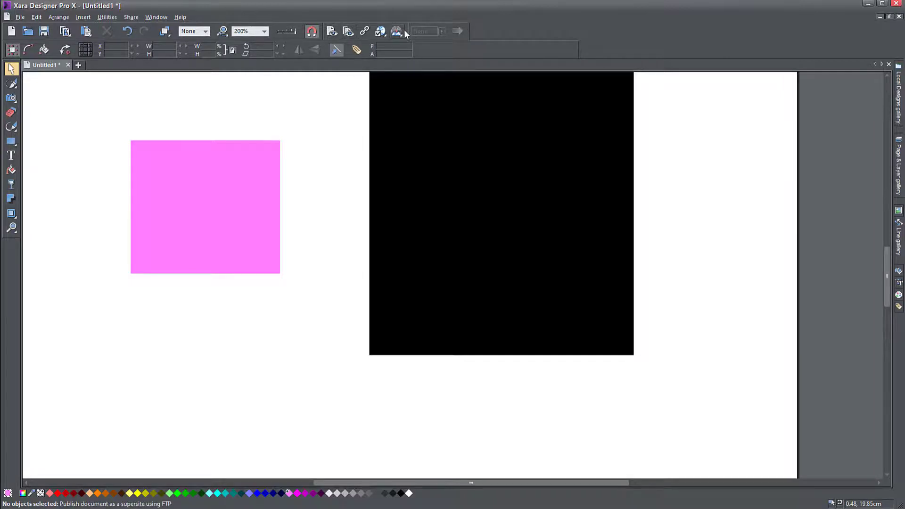
# Step: Examine the publishing options, the available line widths, the file commands, and the groups of effect and zoom tools
pyautogui.moveTo(383, 27)
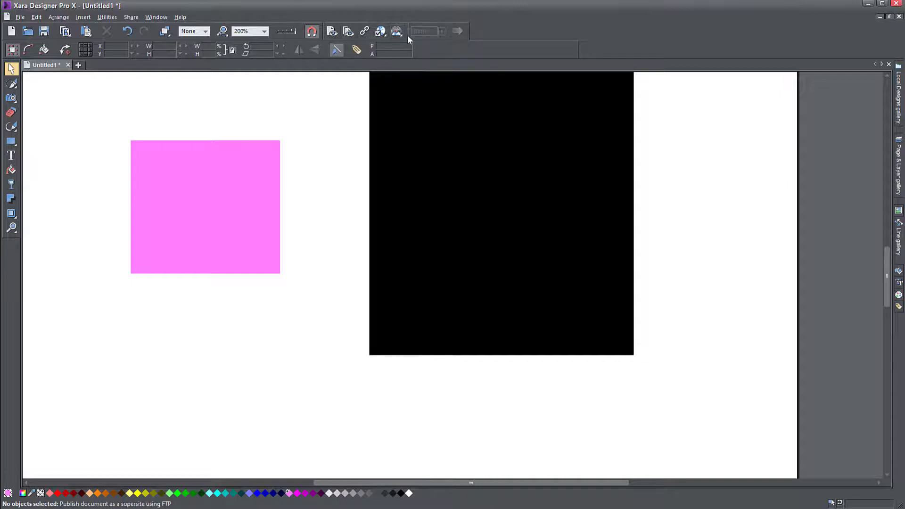
pyautogui.click(206, 31)
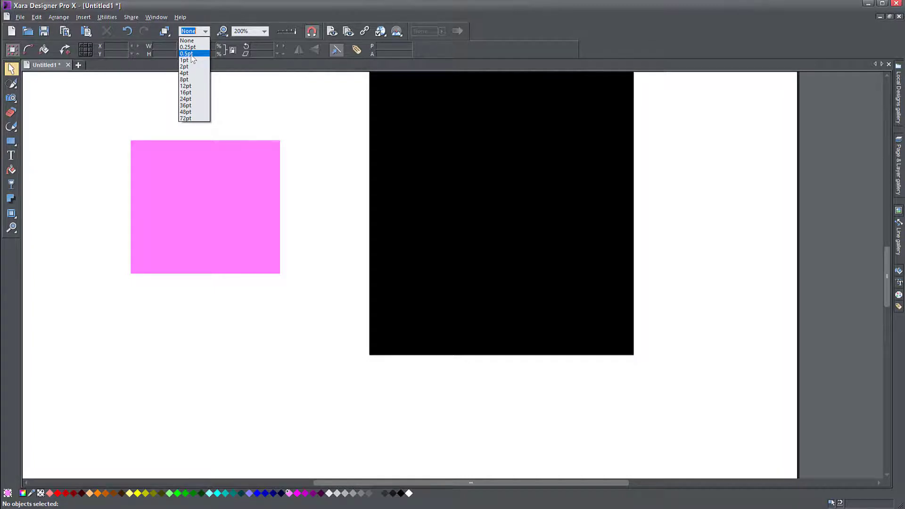
pyautogui.click(158, 106)
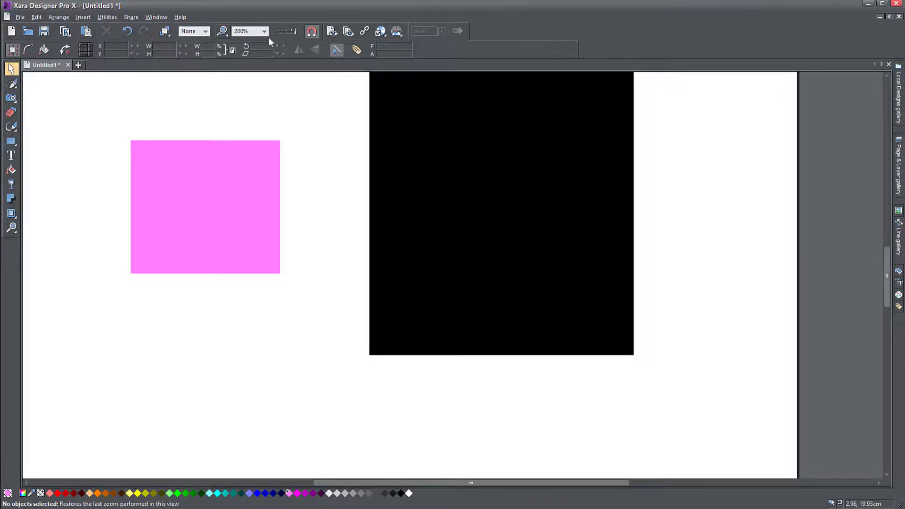
pyautogui.click(20, 17)
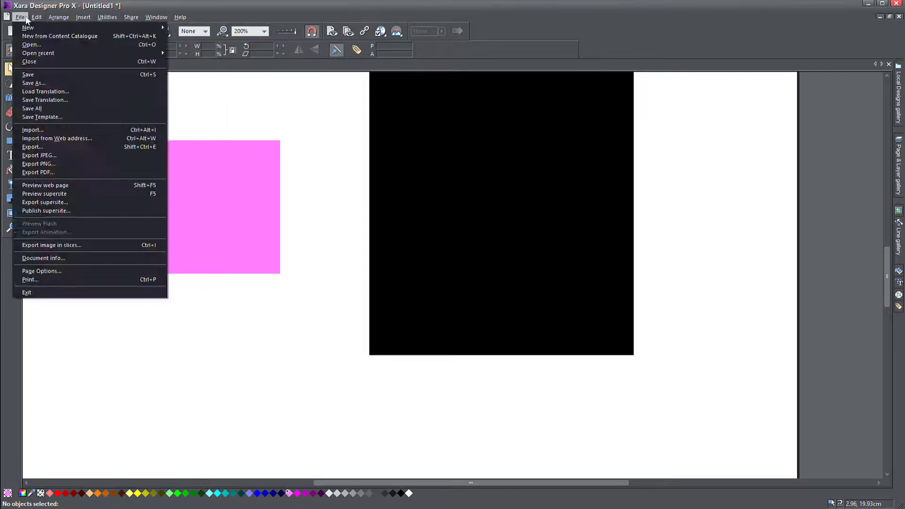
pyautogui.moveTo(182, 21)
pyautogui.click(215, 14)
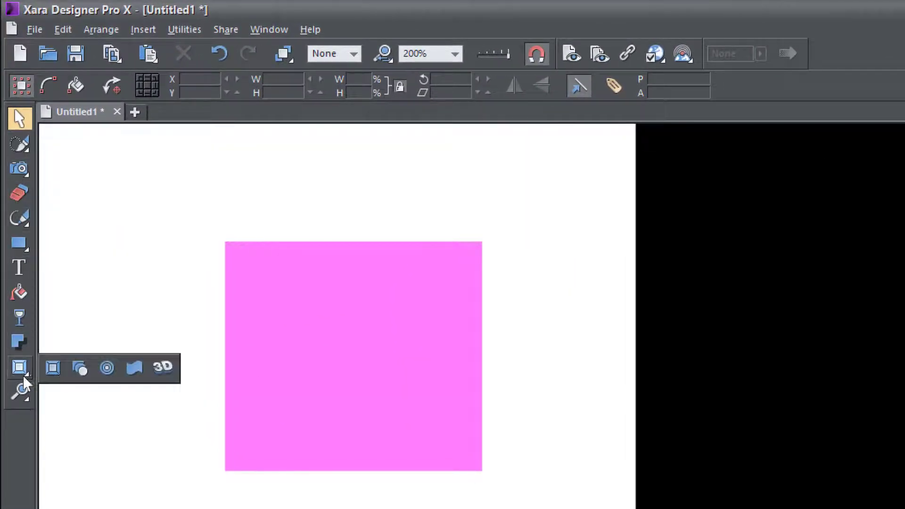
pyautogui.moveTo(26, 394)
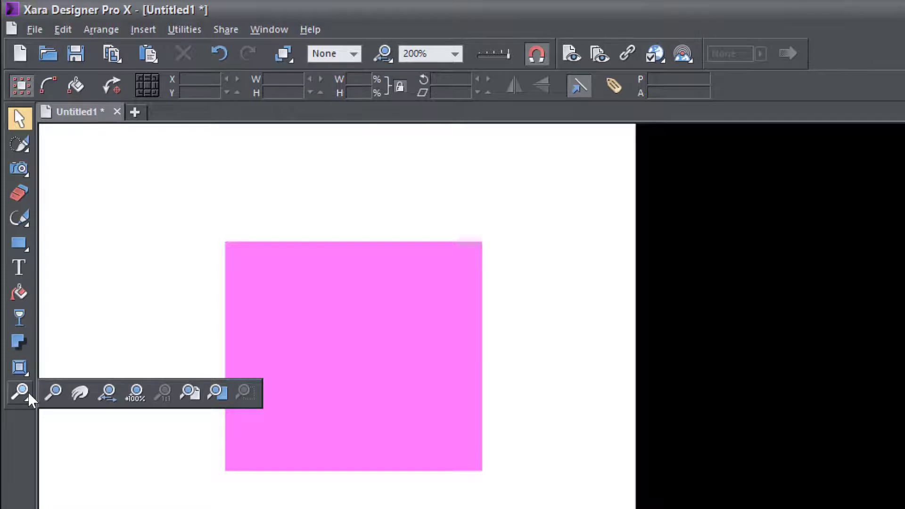
pyautogui.moveTo(26, 134)
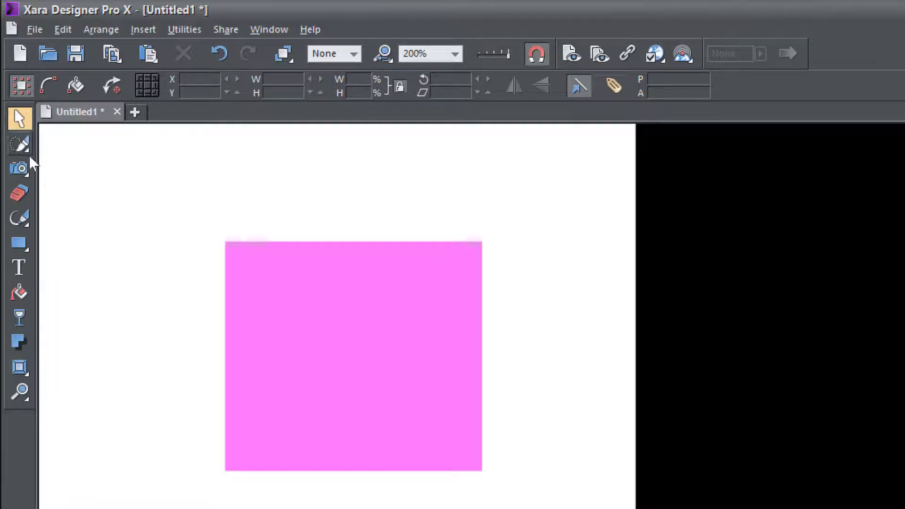
# Step: Erase a winding, looping freehand stroke through the pink rectangle with the Eraser tool at size 40
pyautogui.click(19, 192)
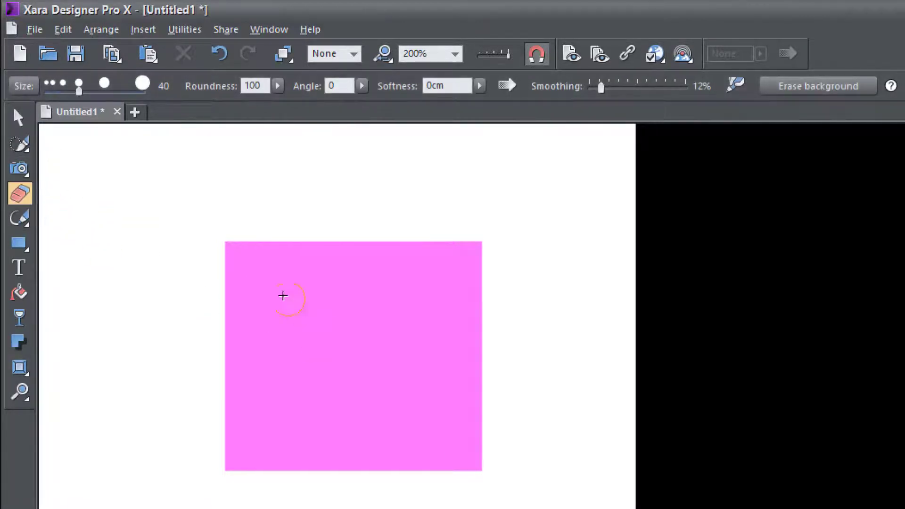
pyautogui.moveTo(526, 443)
pyautogui.mouseDown()
pyautogui.moveTo(465, 489)
pyautogui.moveTo(303, 324)
pyautogui.moveTo(287, 313)
pyautogui.moveTo(240, 318)
pyautogui.mouseUp()
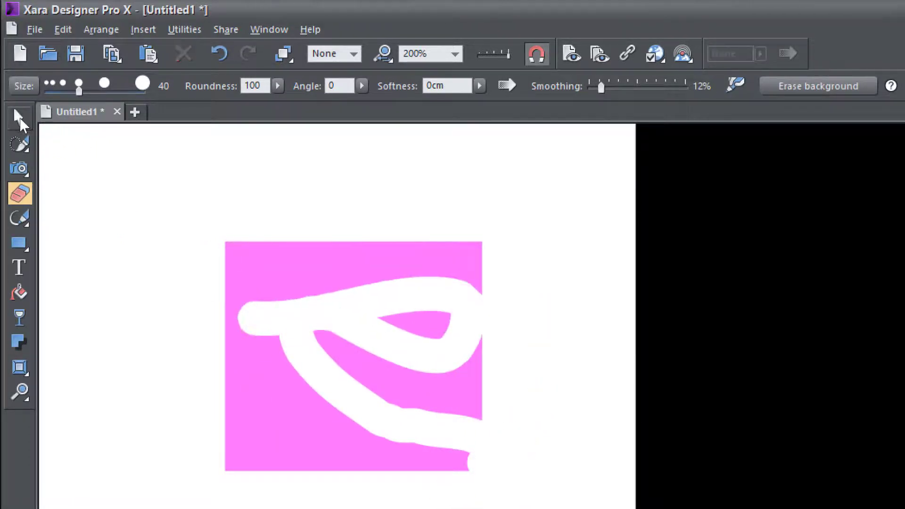
# Step: Move the partly erased pink shape slightly right and down, and the black rectangle to about X 10.5 cm, Y 10 cm
pyautogui.click(19, 117)
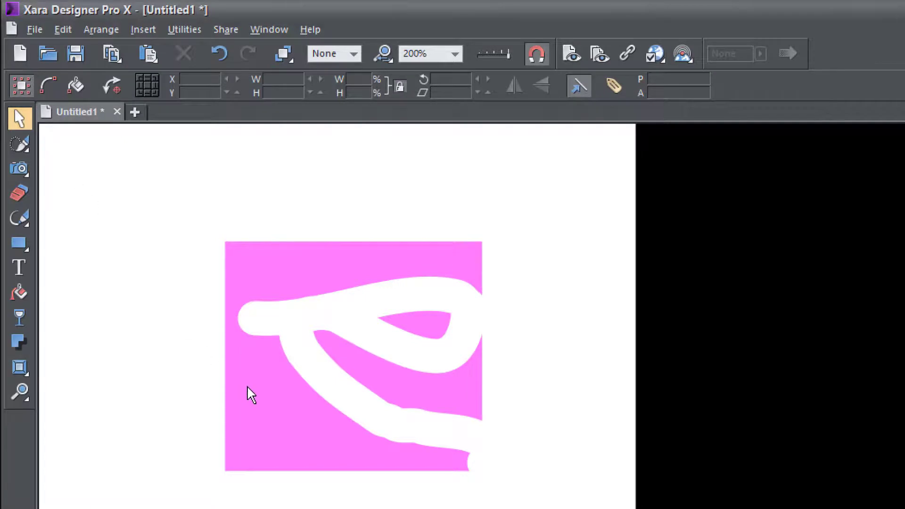
pyautogui.moveTo(251, 395)
pyautogui.mouseDown()
pyautogui.moveTo(412, 465)
pyautogui.moveTo(247, 501)
pyautogui.moveTo(315, 413)
pyautogui.mouseUp()
pyautogui.moveTo(760, 432)
pyautogui.mouseDown()
pyautogui.moveTo(464, 442)
pyautogui.moveTo(888, 466)
pyautogui.moveTo(522, 471)
pyautogui.moveTo(815, 480)
pyautogui.mouseUp()
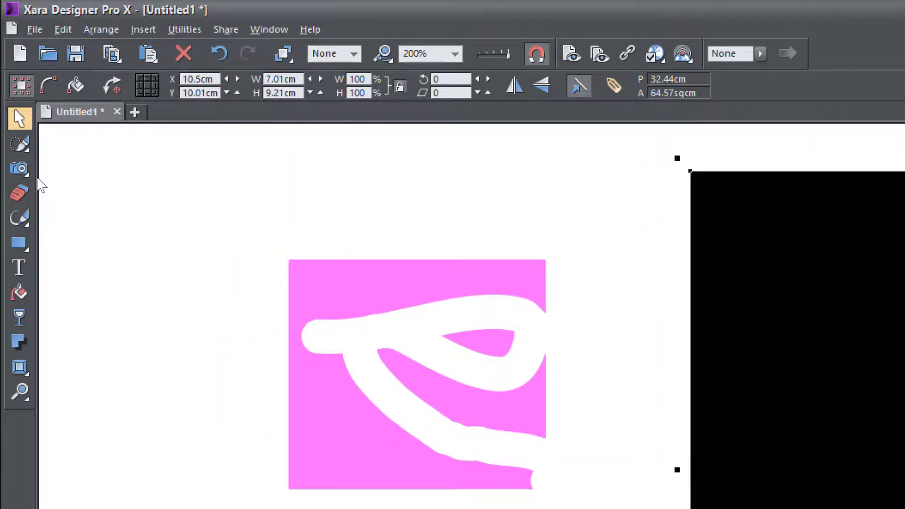
# Step: Paint thick black overlapping freehand strokes beside and below the pink shape with the shape-painting brush at size 40
pyautogui.moveTo(21, 168)
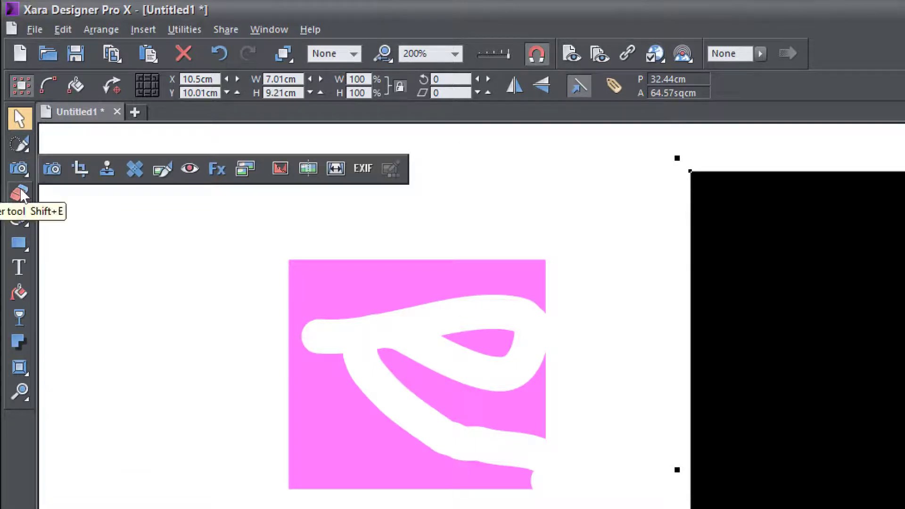
pyautogui.moveTo(21, 224)
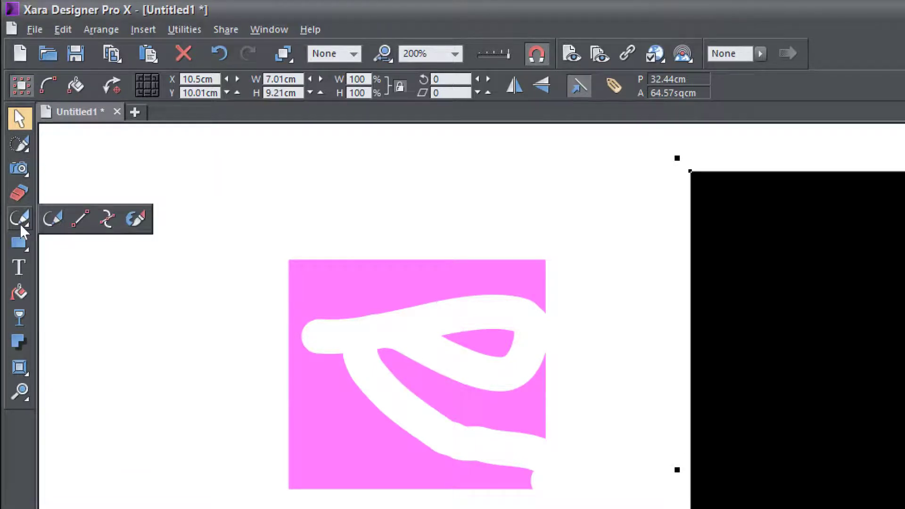
pyautogui.click(134, 226)
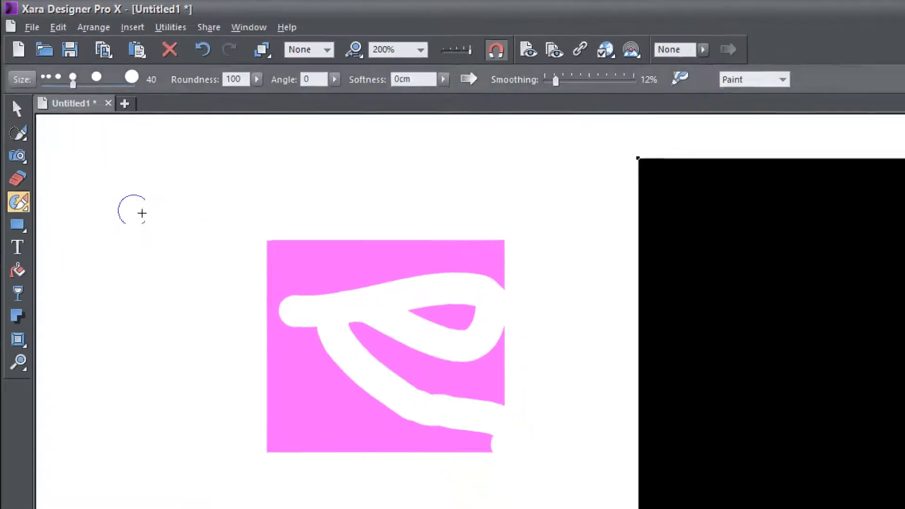
pyautogui.moveTo(595, 292); pyautogui.dragTo(593, 349)
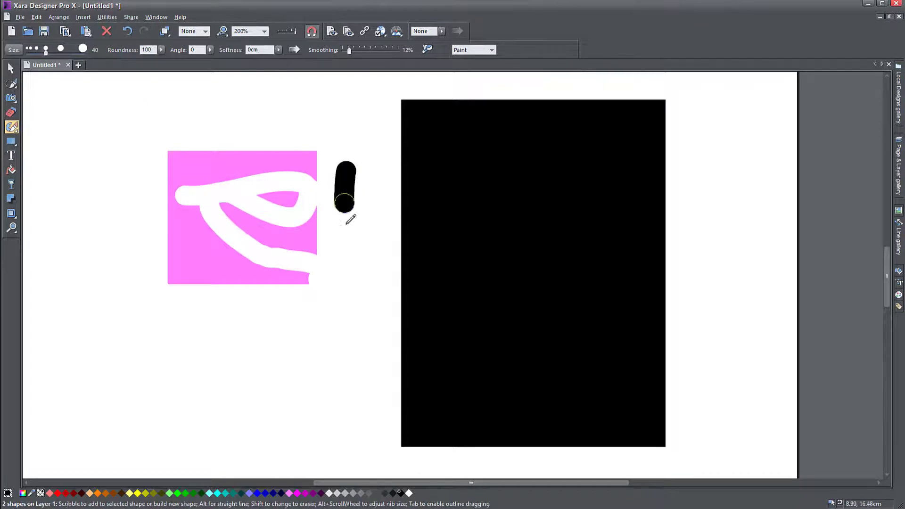
pyautogui.moveTo(351, 219); pyautogui.dragTo(172, 367)
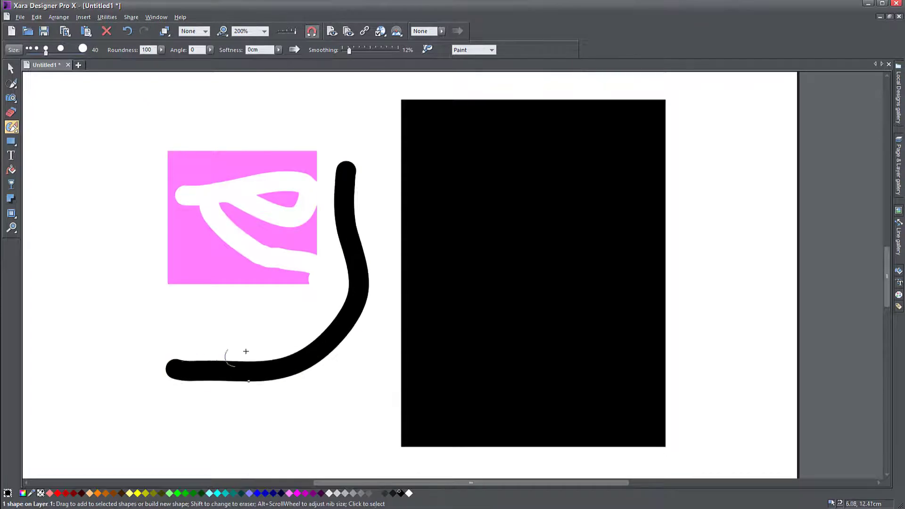
pyautogui.moveTo(314, 302)
pyautogui.mouseDown()
pyautogui.moveTo(326, 382)
pyautogui.moveTo(175, 336)
pyautogui.moveTo(164, 389)
pyautogui.moveTo(218, 313)
pyautogui.moveTo(303, 363)
pyautogui.moveTo(273, 319)
pyautogui.mouseUp()
pyautogui.scroll(3, 235, 376)
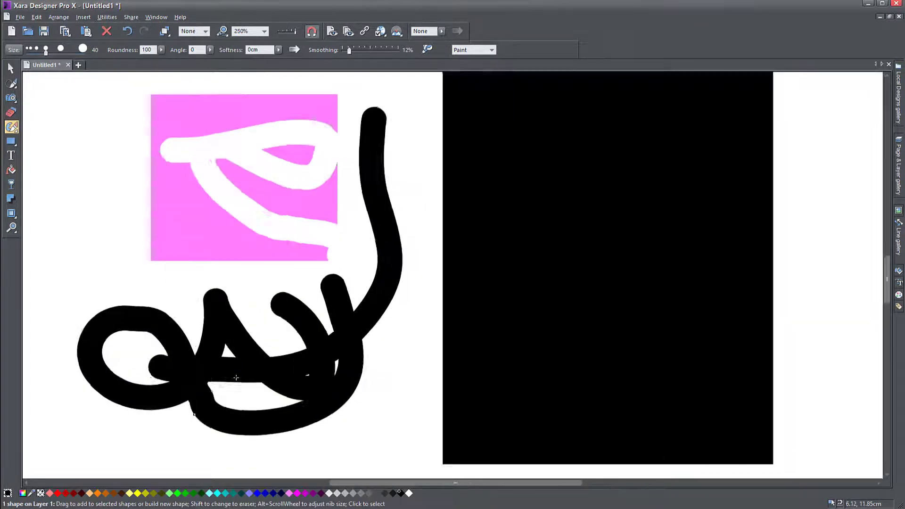
# Step: Fill the black rectangle with light grey and apply a near-vertical linear gradient running from its lower part up to its upper edge
pyautogui.scroll(-5, 257, 315)
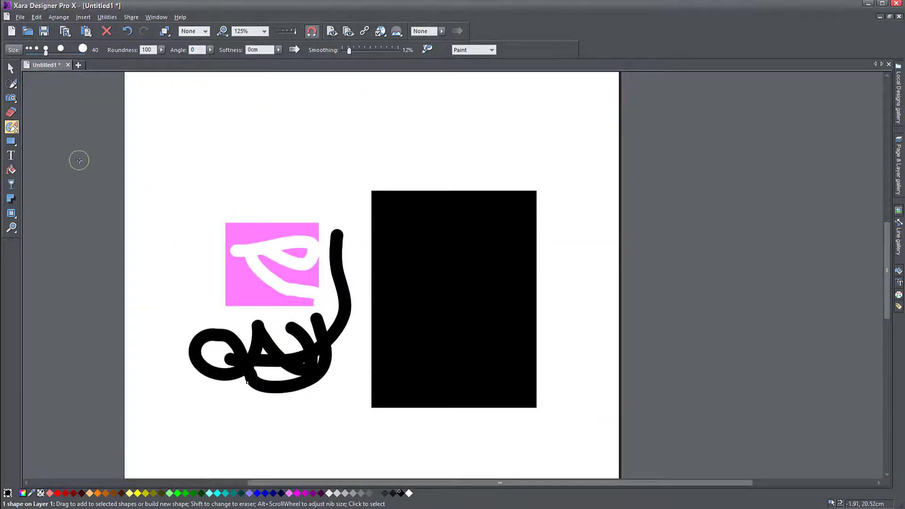
pyautogui.moveTo(13, 147)
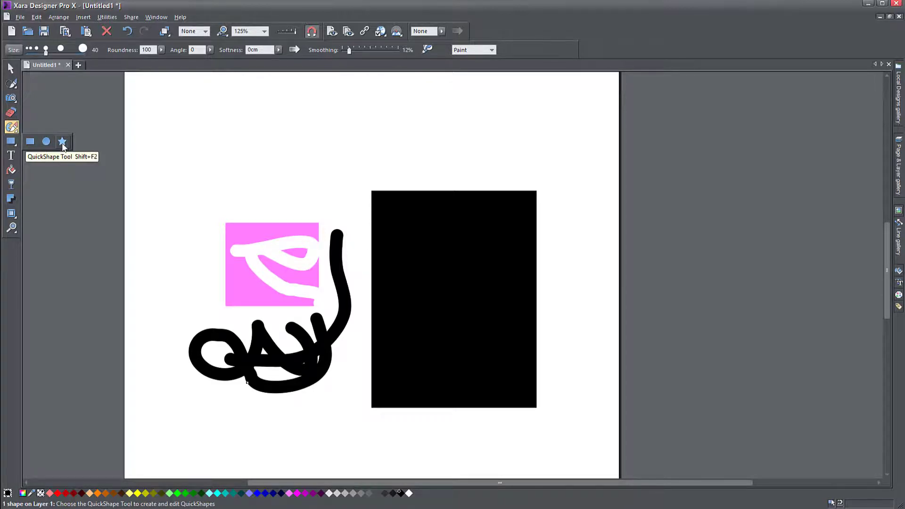
pyautogui.click(13, 173)
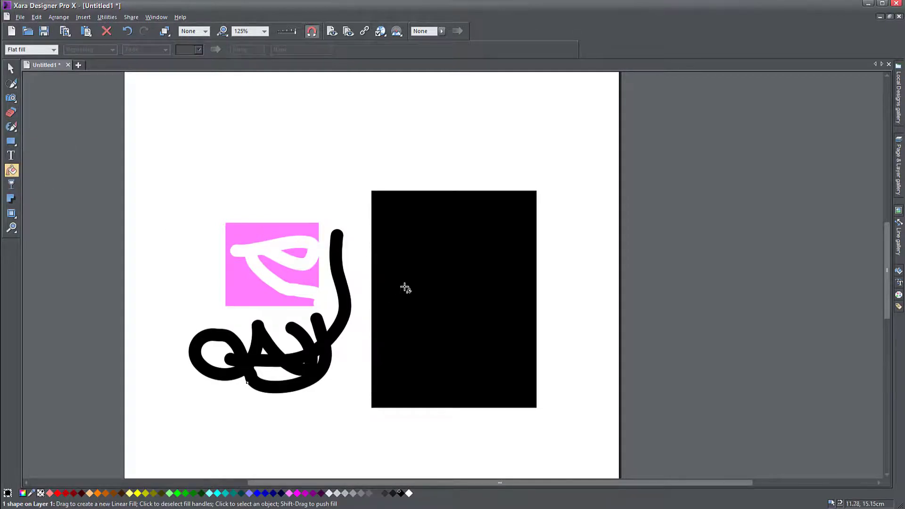
pyautogui.click(337, 493)
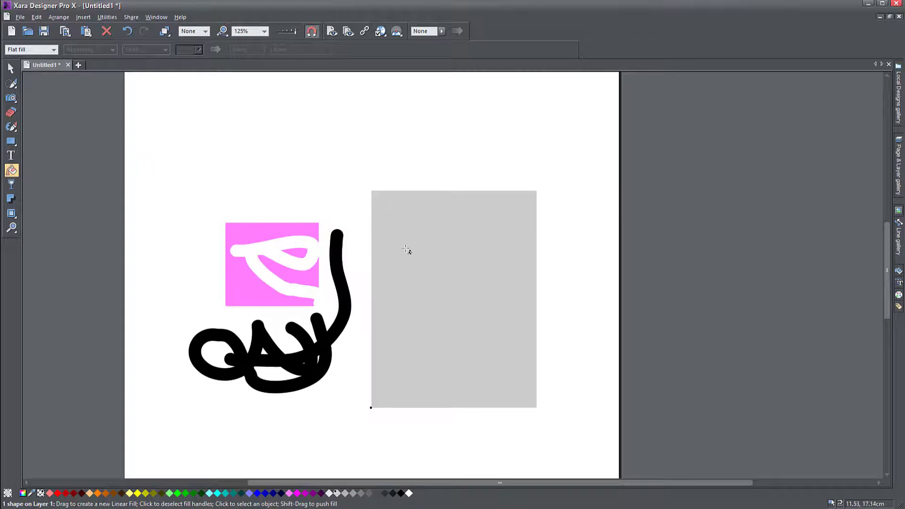
pyautogui.moveTo(402, 227); pyautogui.dragTo(481, 323)
pyautogui.moveTo(493, 369); pyautogui.dragTo(465, 207)
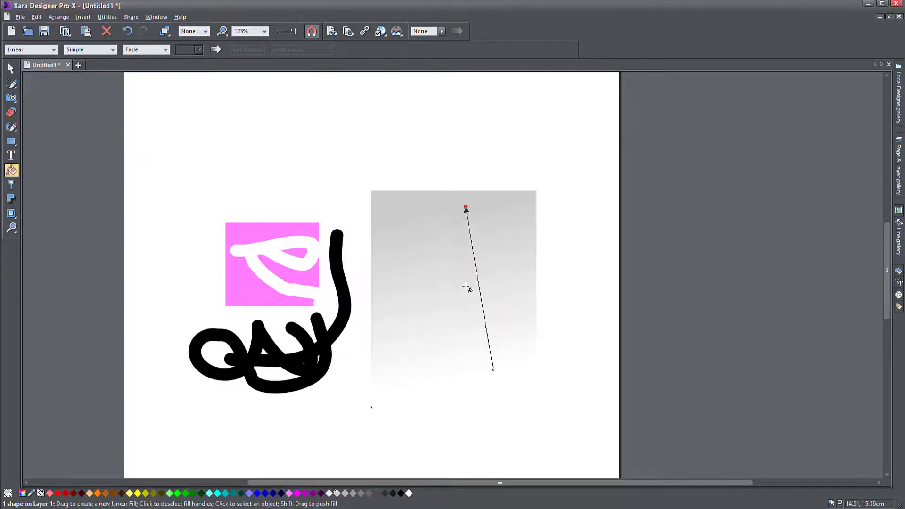
# Step: Examine the bevel and extrude tool group and the zoom tools, and zoom in on the pink shape to 200%
pyautogui.click(12, 219)
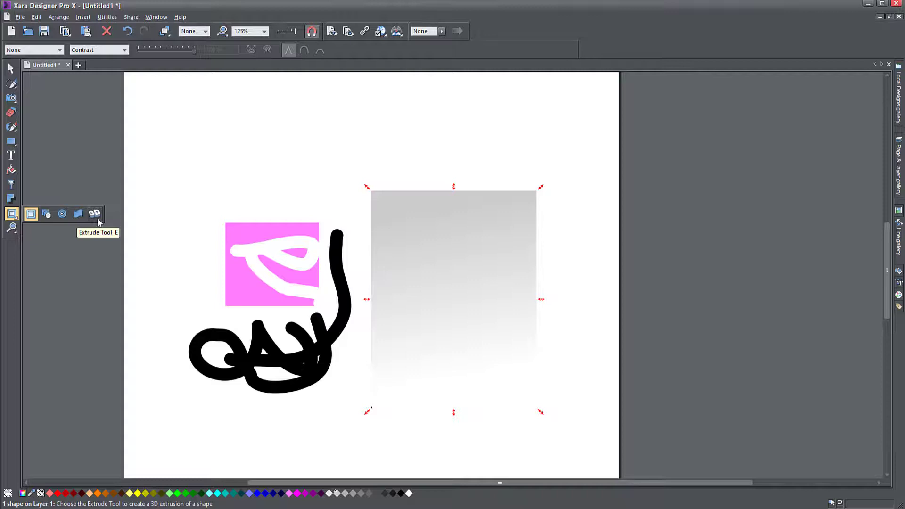
pyautogui.moveTo(15, 233)
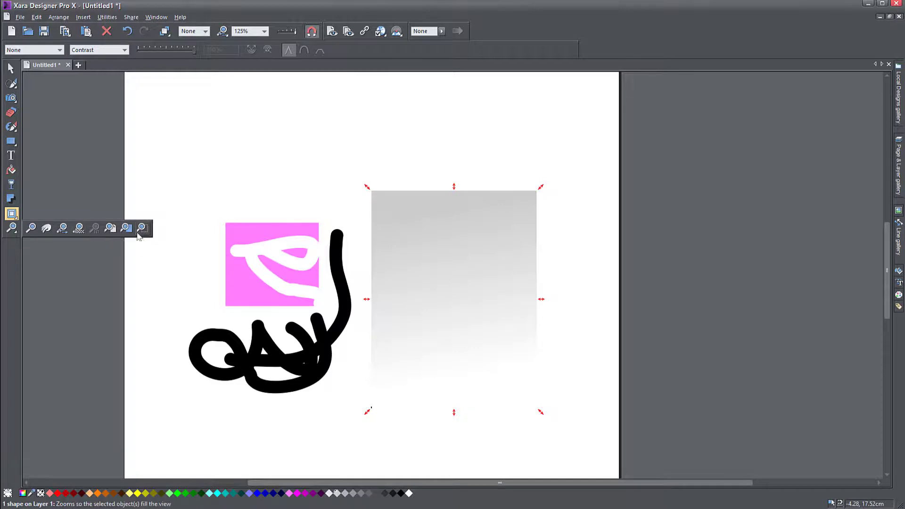
pyautogui.click(12, 230)
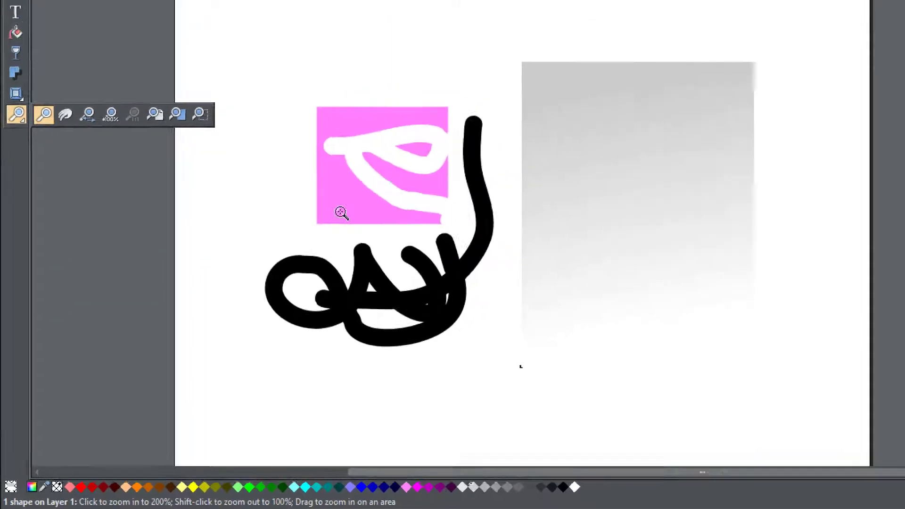
pyautogui.click(416, 145)
# Step: Move the partly erased pink shape up and left to about X 2.87 cm, Y 14.85 cm
pyautogui.click(11, 69)
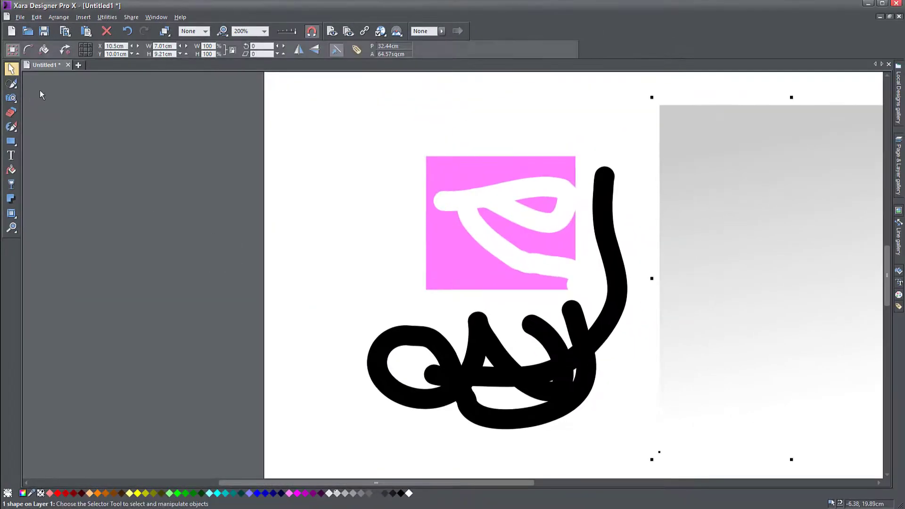
pyautogui.moveTo(391, 363); pyautogui.dragTo(204, 364)
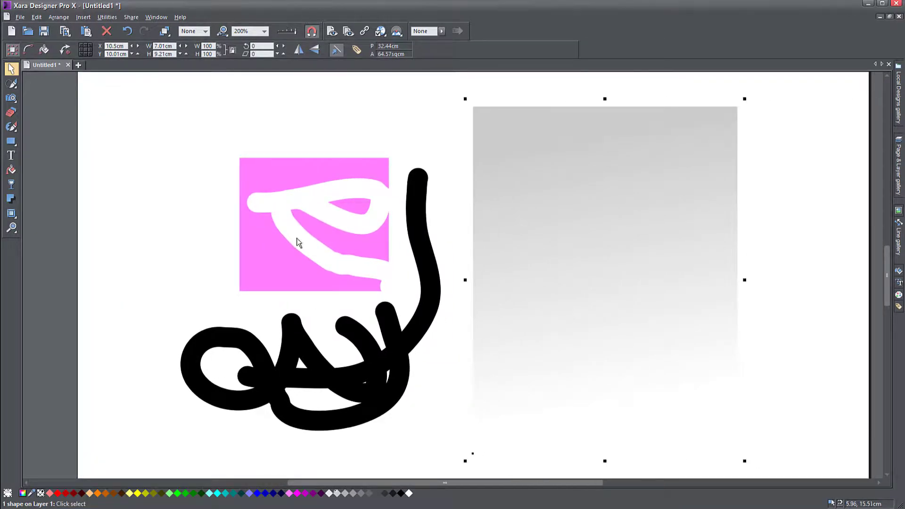
pyautogui.moveTo(297, 242)
pyautogui.mouseDown()
pyautogui.moveTo(212, 228)
pyautogui.moveTo(233, 210)
pyautogui.moveTo(205, 230)
pyautogui.moveTo(218, 250)
pyautogui.mouseUp()
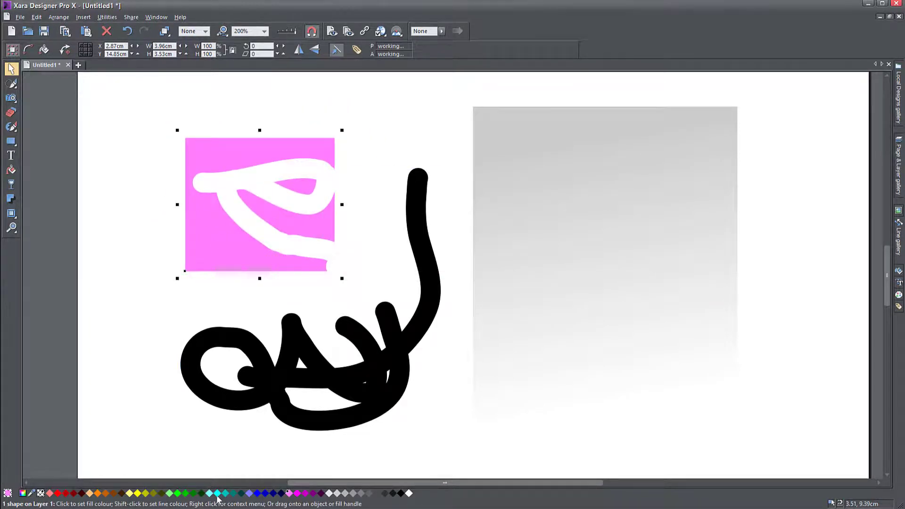
# Step: Try several palette colours as the partly erased shape's fill, including purple and dark brown, and settle on medium brown
pyautogui.click(282, 494)
pyautogui.click(303, 494)
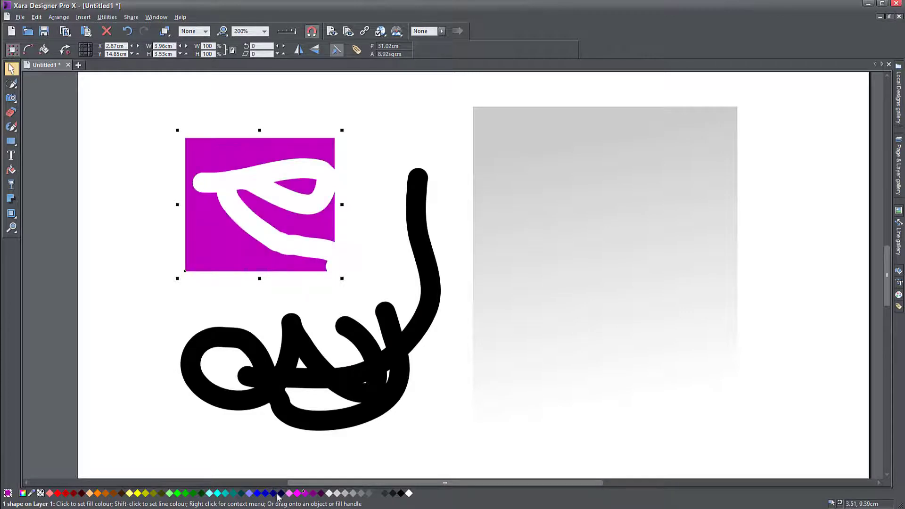
pyautogui.click(177, 494)
pyautogui.click(122, 493)
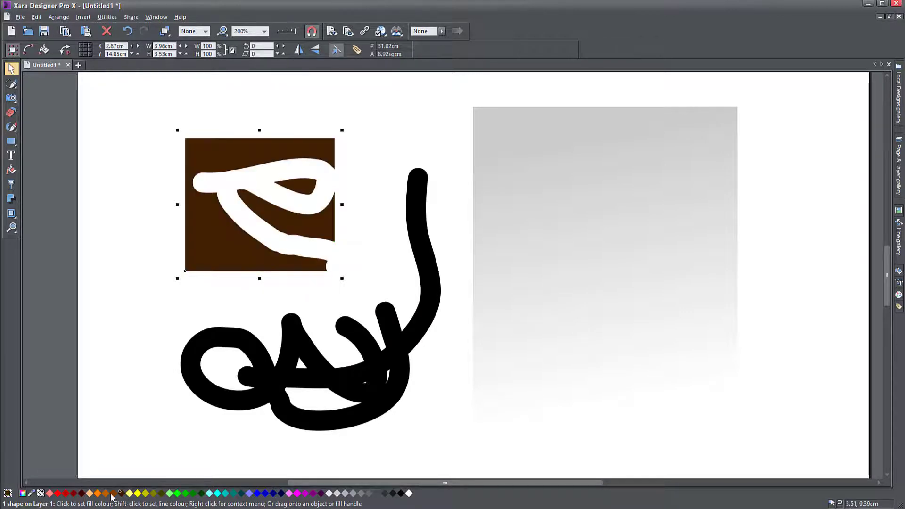
pyautogui.click(114, 494)
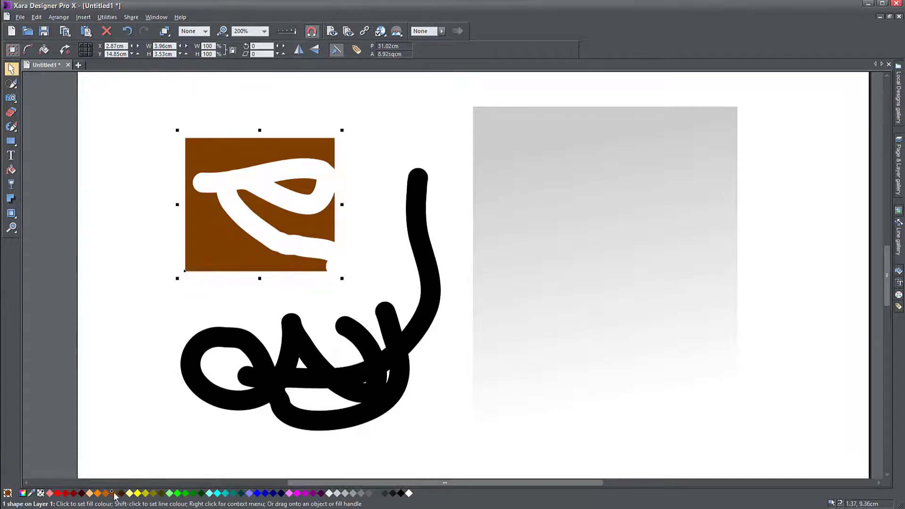
# Step: Reduce the height of the program window and set the brown shape's line colour to green from the colour palette
pyautogui.rightClick(186, 498)
pyautogui.click(547, 506)
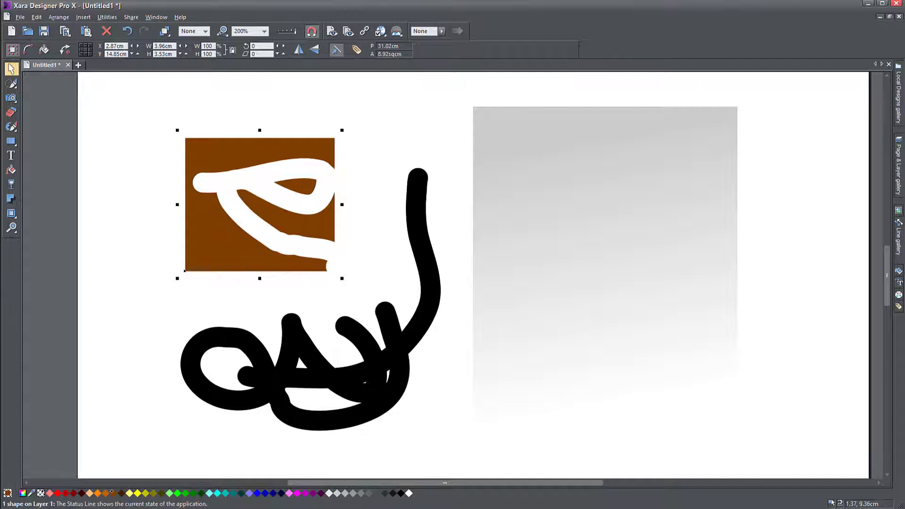
pyautogui.moveTo(553, 507); pyautogui.dragTo(544, 382)
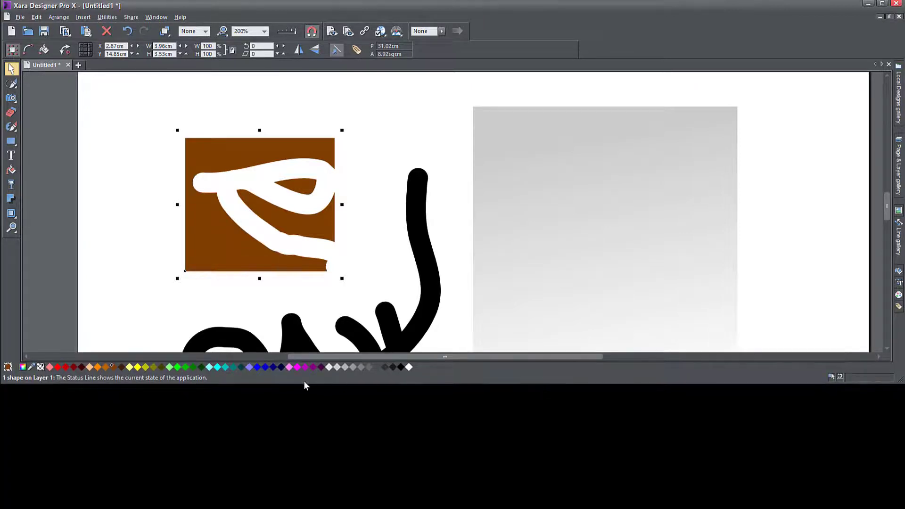
pyautogui.rightClick(187, 369)
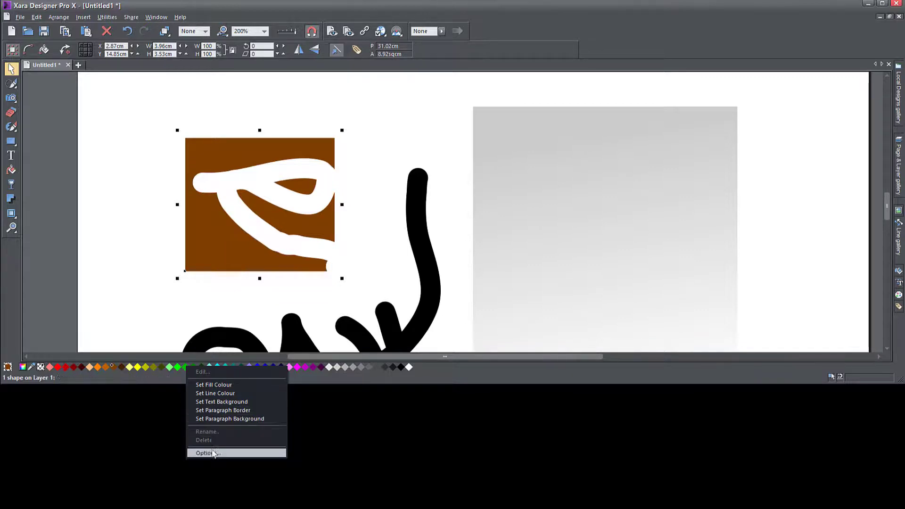
pyautogui.click(208, 393)
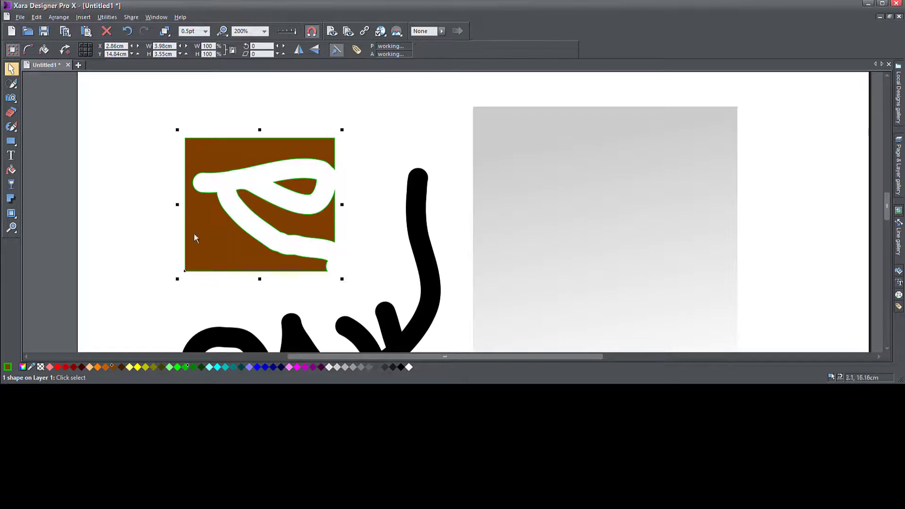
# Step: Try a 16 pt outline on the brown shape, settle on 12 pt, and move it to about X 1.97 cm, Y 15.44 cm
pyautogui.click(206, 31)
pyautogui.click(191, 95)
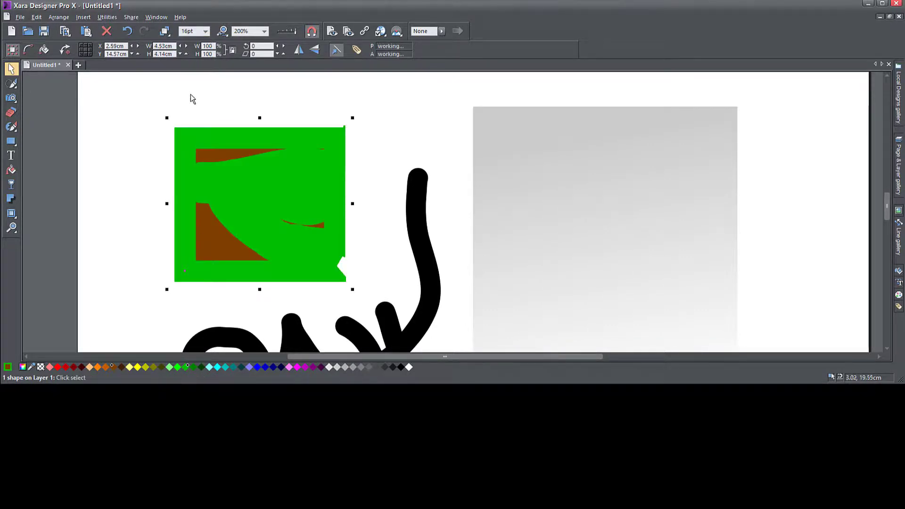
pyautogui.click(205, 31)
pyautogui.click(191, 87)
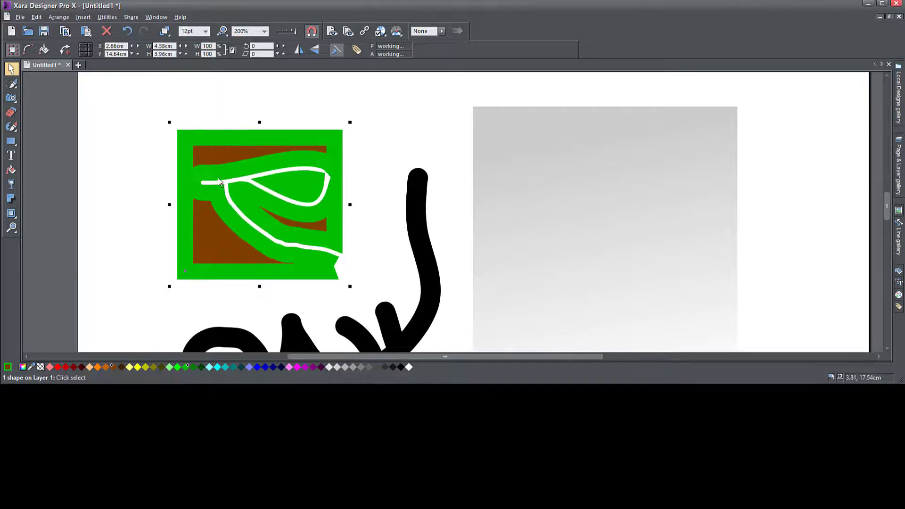
pyautogui.moveTo(251, 205); pyautogui.dragTo(225, 175)
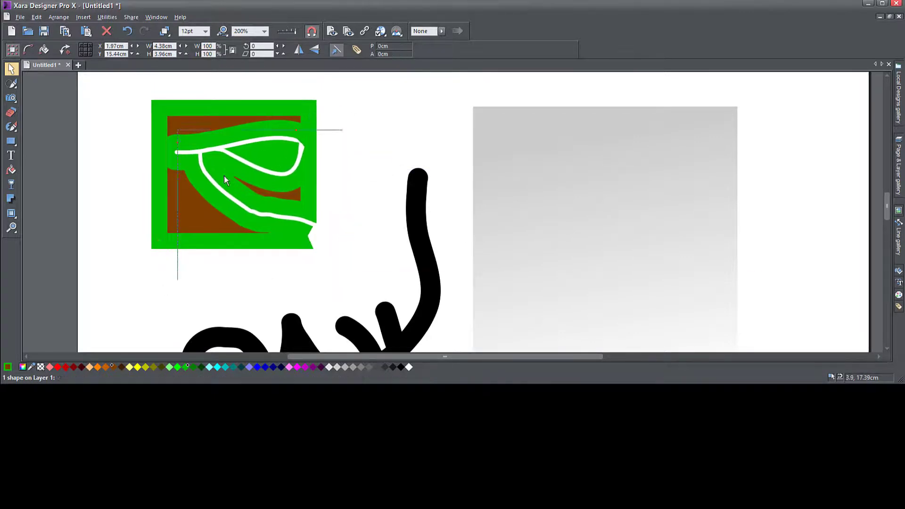
# Step: Fill the green-outlined shape with magenta, and change that fill to olive green in the Colour editor
pyautogui.click(299, 368)
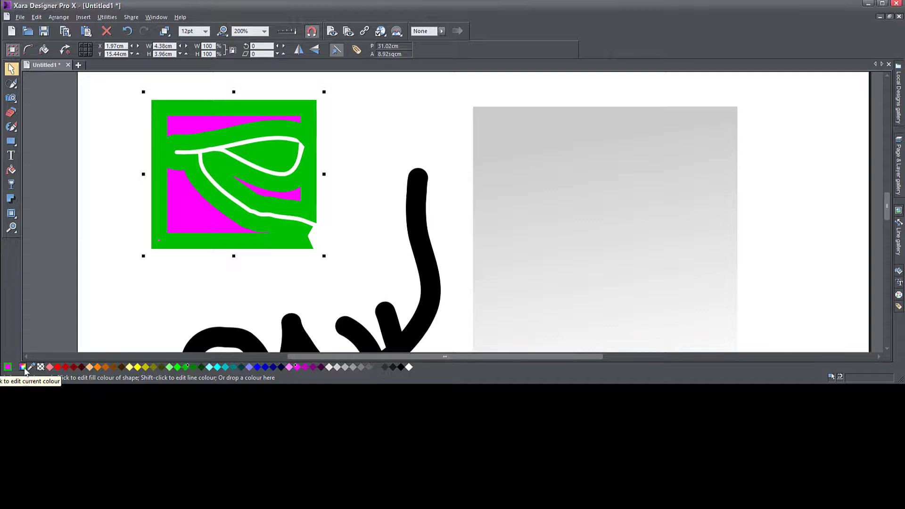
pyautogui.click(117, 268)
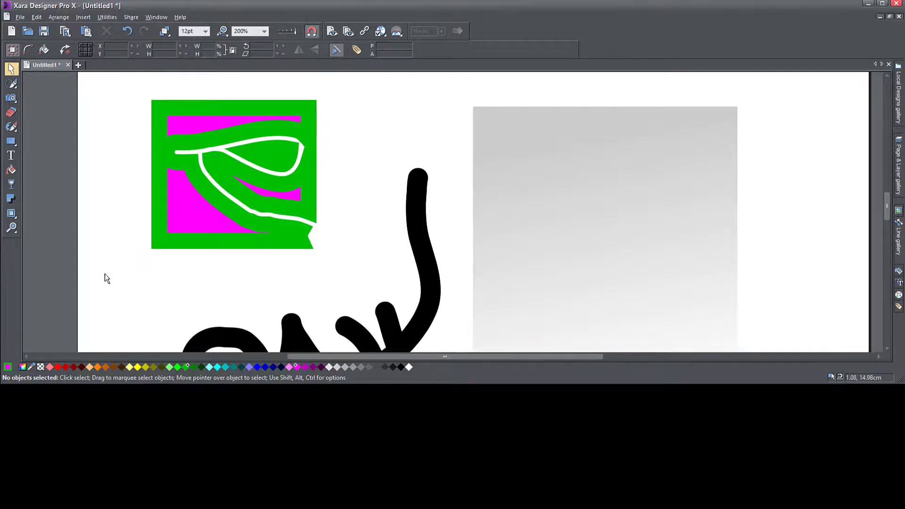
pyautogui.click(22, 367)
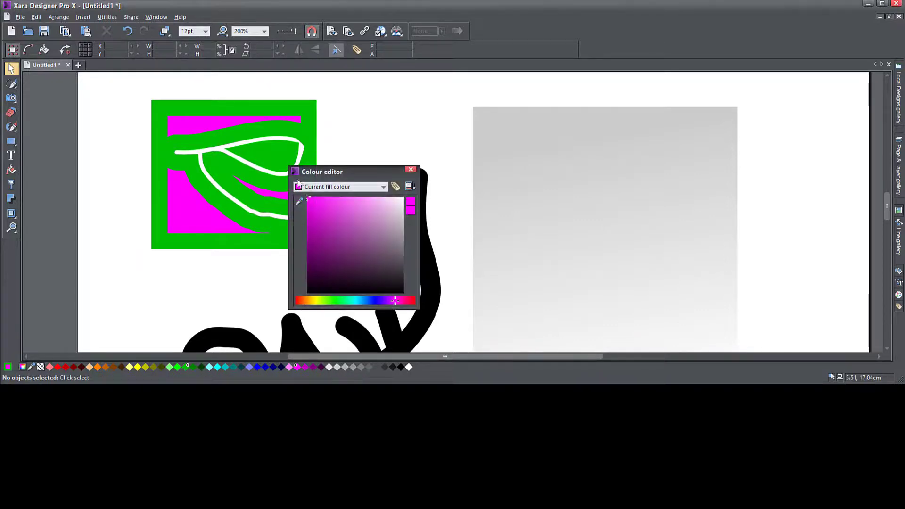
pyautogui.moveTo(358, 171); pyautogui.dragTo(392, 101)
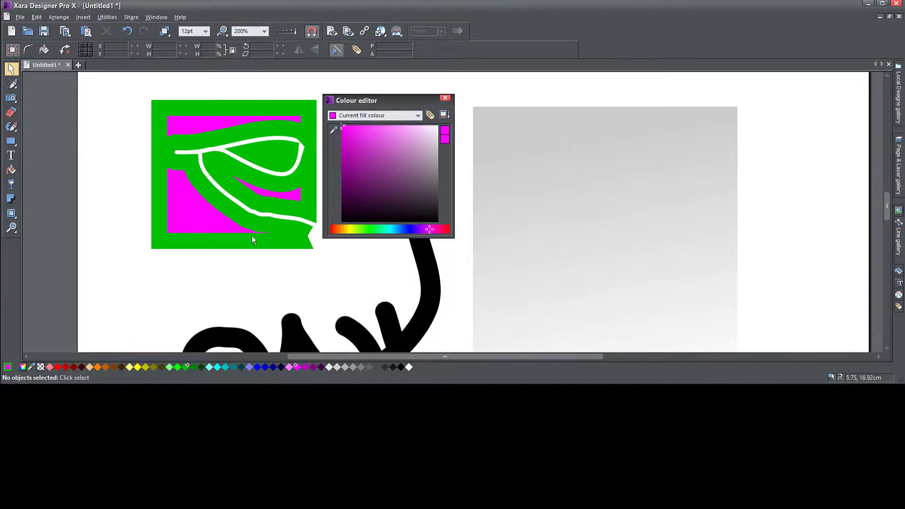
pyautogui.moveTo(383, 141)
pyautogui.mouseDown()
pyautogui.moveTo(364, 169)
pyautogui.moveTo(394, 151)
pyautogui.mouseUp()
pyautogui.click(290, 136)
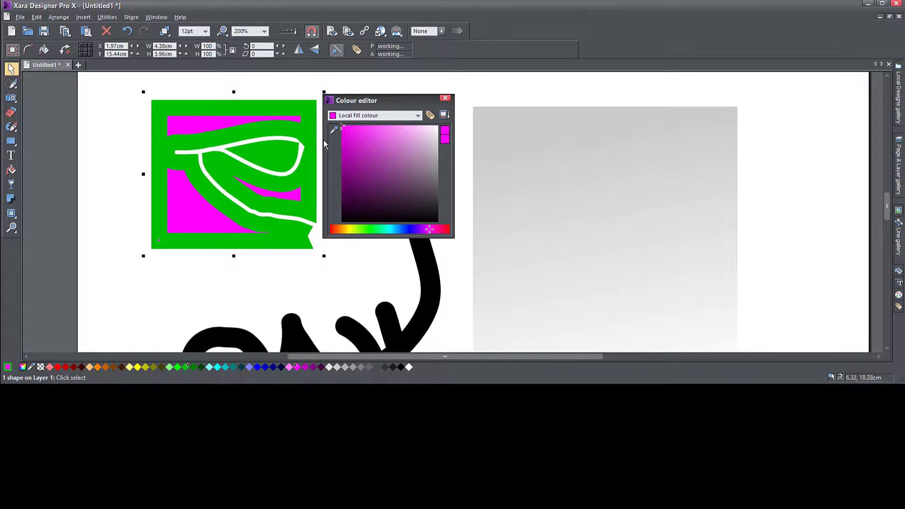
pyautogui.click(385, 147)
pyautogui.moveTo(386, 148)
pyautogui.mouseDown()
pyautogui.moveTo(366, 169)
pyautogui.moveTo(353, 140)
pyautogui.moveTo(361, 152)
pyautogui.moveTo(384, 136)
pyautogui.moveTo(407, 135)
pyautogui.moveTo(364, 135)
pyautogui.moveTo(374, 160)
pyautogui.mouseUp()
pyautogui.click(355, 229)
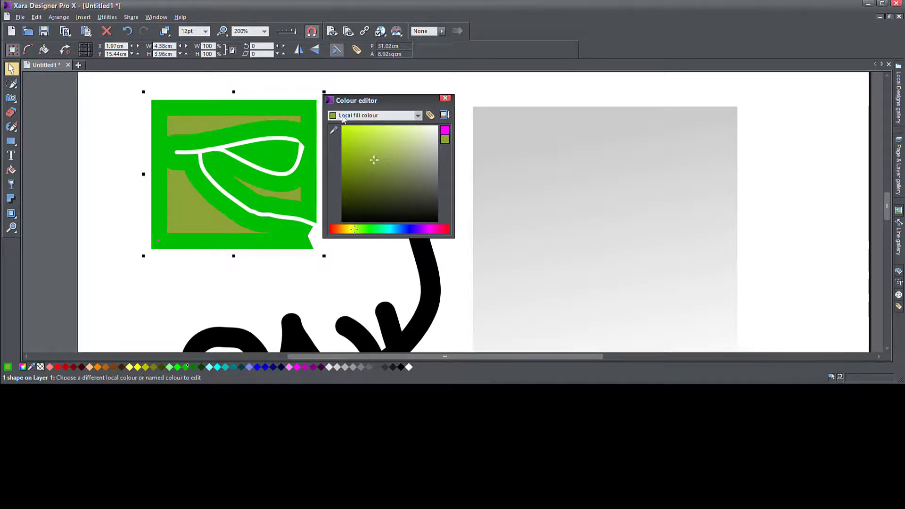
# Step: Change the olive shape's local line colour to teal blue in the Colour editor, set its line width to 4 pt, and deselect it
pyautogui.click(416, 118)
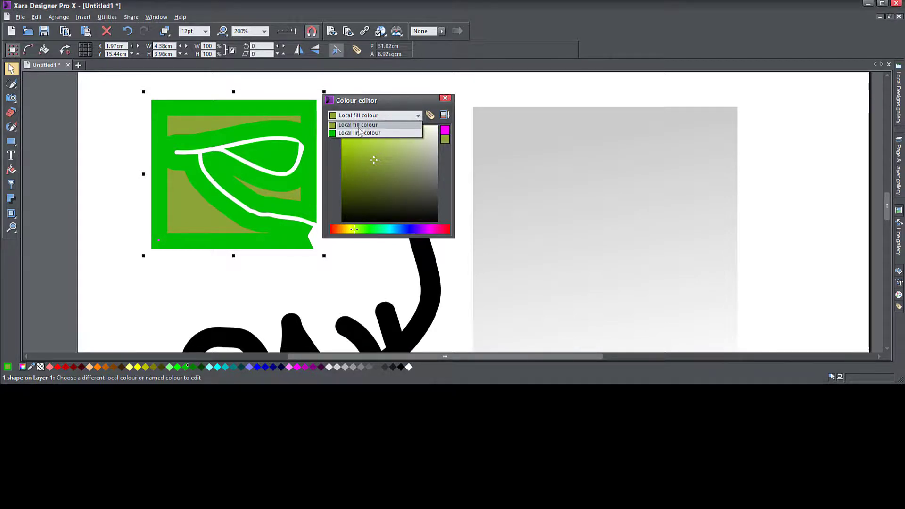
pyautogui.click(350, 133)
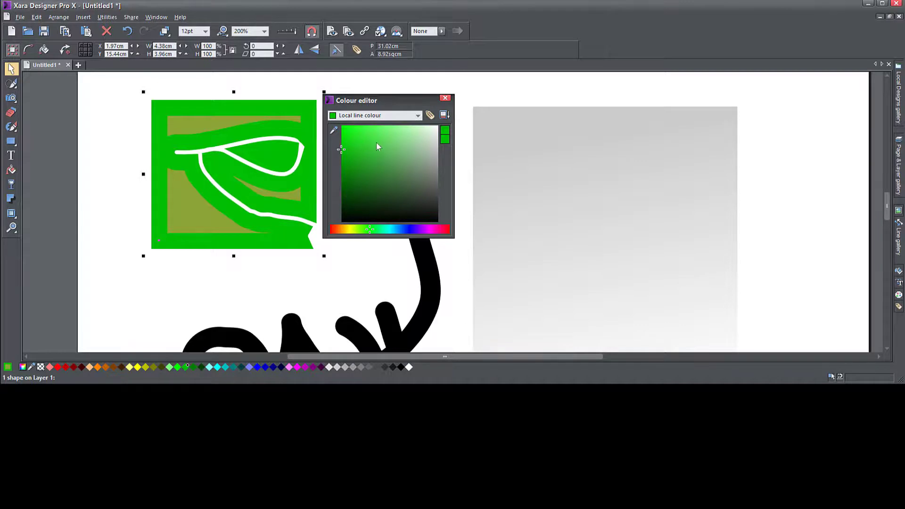
pyautogui.moveTo(376, 143)
pyautogui.mouseDown()
pyautogui.moveTo(408, 165)
pyautogui.moveTo(384, 180)
pyautogui.moveTo(367, 133)
pyautogui.moveTo(388, 171)
pyautogui.moveTo(374, 152)
pyautogui.moveTo(365, 159)
pyautogui.mouseUp()
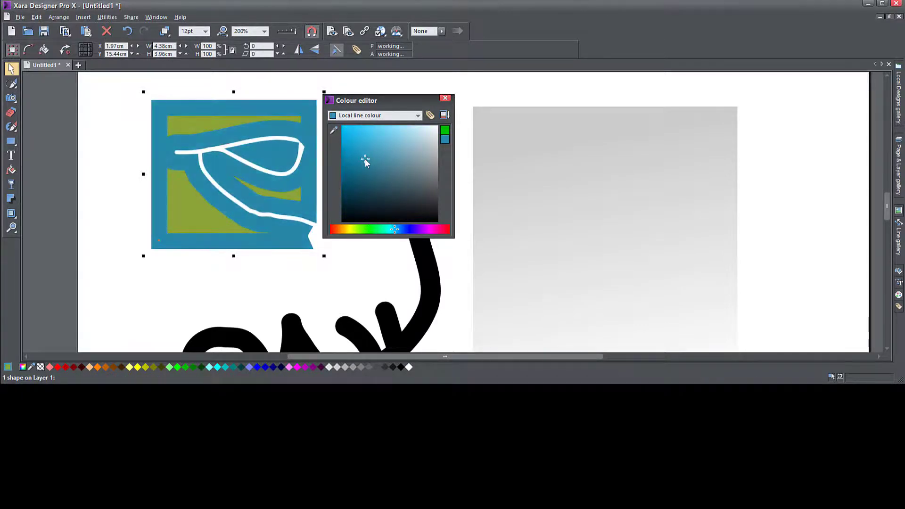
pyautogui.click(206, 31)
pyautogui.click(194, 75)
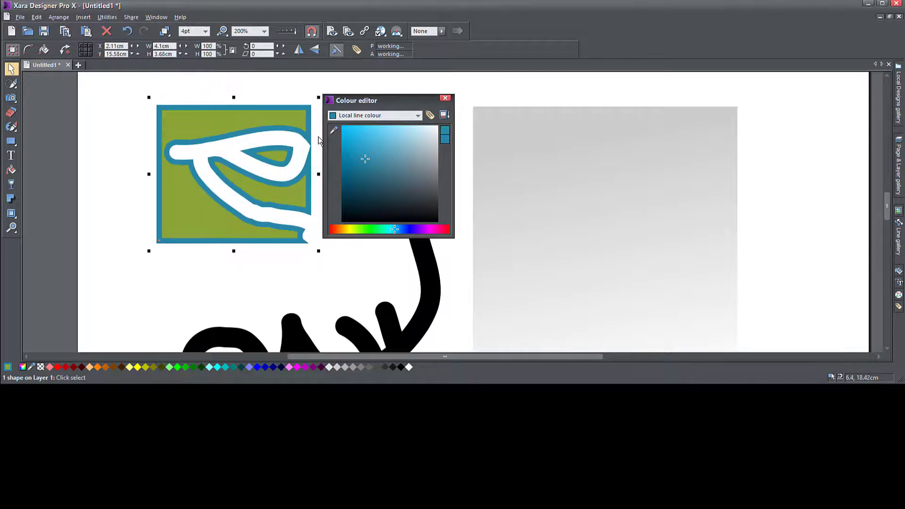
pyautogui.click(345, 256)
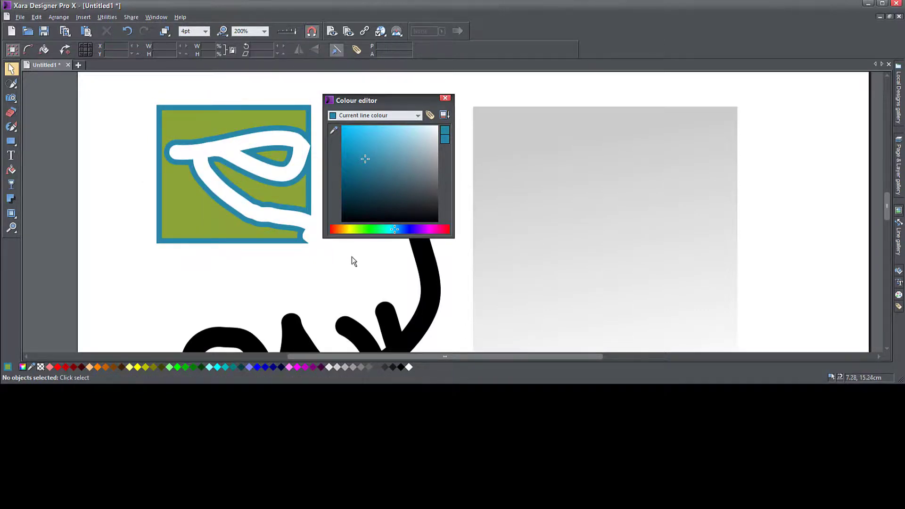
# Step: Move the grey gradient rectangle right to about X 10.83 cm and set its gradient's local start colour to medium blue
pyautogui.click(532, 172)
pyautogui.moveTo(530, 168); pyautogui.dragTo(572, 176)
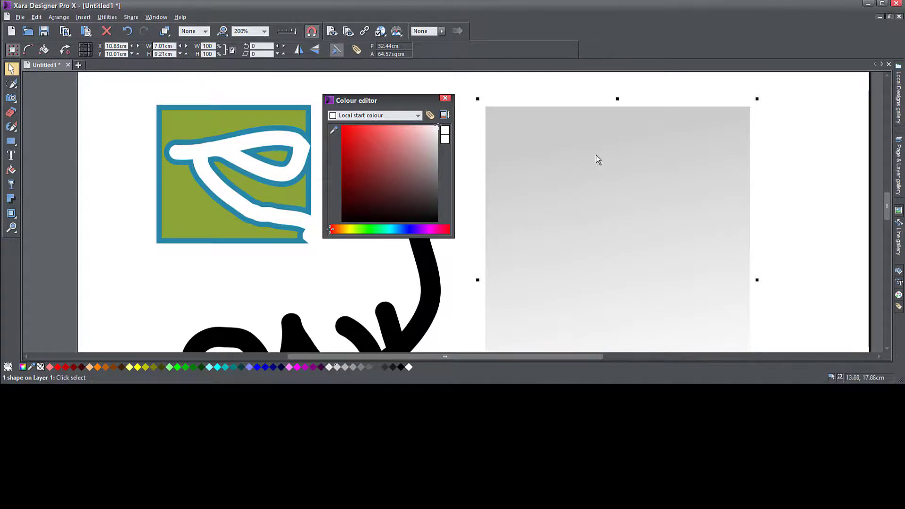
pyautogui.click(397, 229)
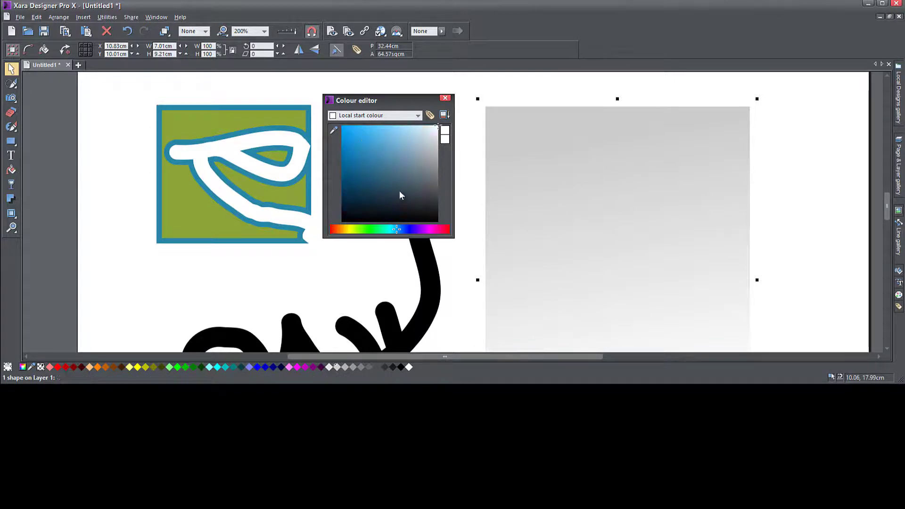
pyautogui.moveTo(400, 192); pyautogui.dragTo(376, 164)
pyautogui.moveTo(563, 252); pyautogui.dragTo(564, 154)
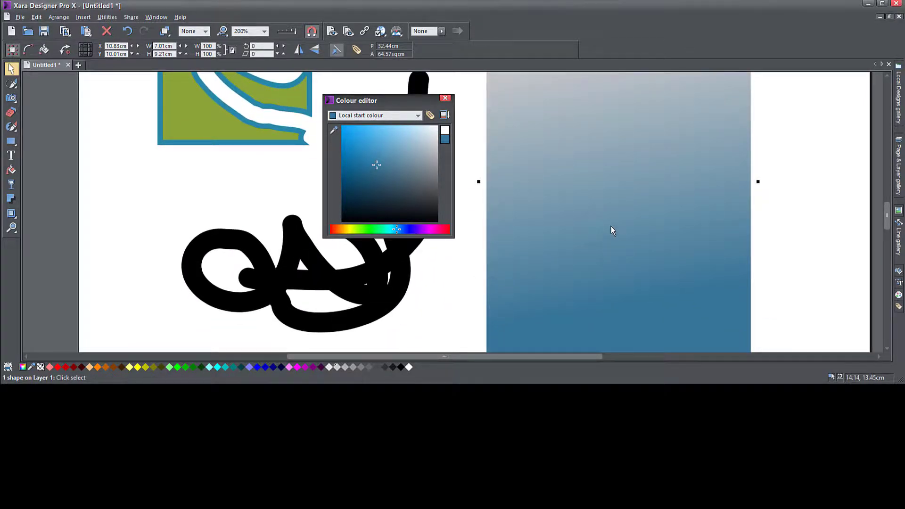
# Step: Move the Colour editor off the artwork onto the empty pasteboard beside the page
pyautogui.scroll(-2, 611, 227)
pyautogui.moveTo(611, 222); pyautogui.dragTo(617, 197)
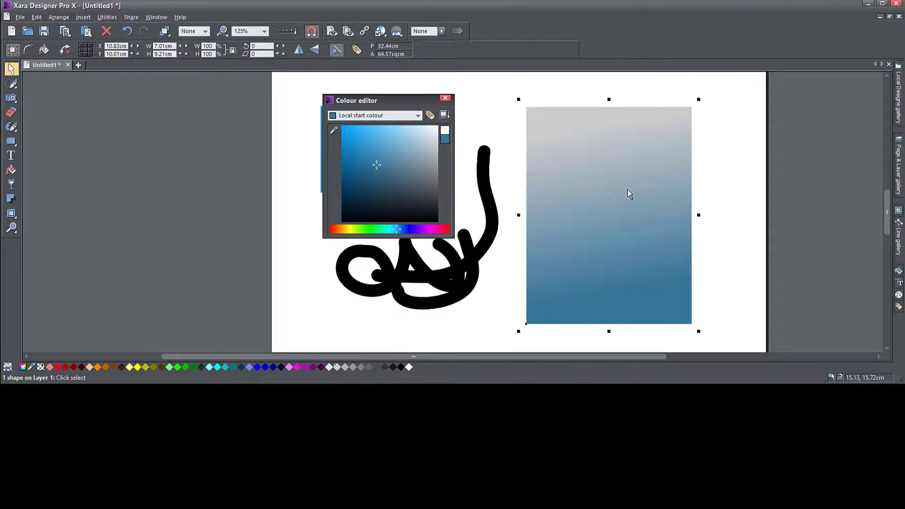
pyautogui.moveTo(406, 103); pyautogui.dragTo(814, 99)
pyautogui.moveTo(599, 242); pyautogui.dragTo(479, 232)
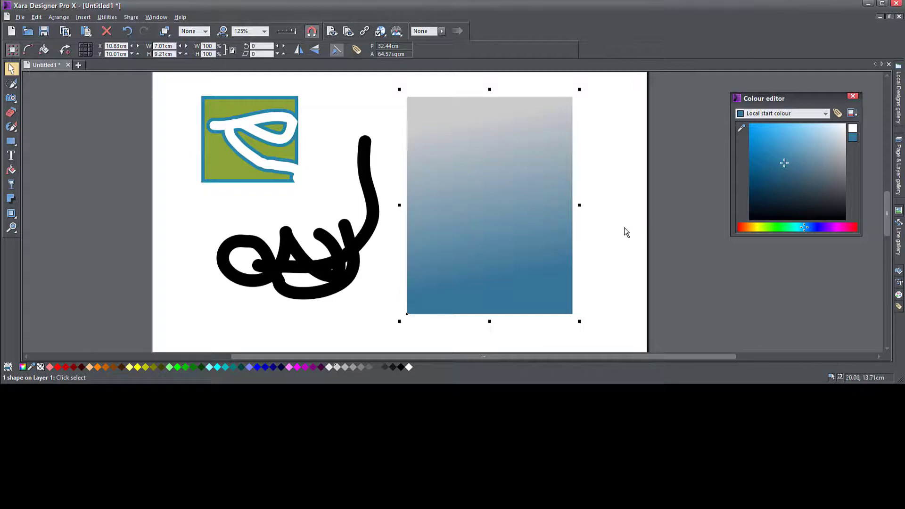
# Step: Select the black scribble, the olive shape and the gradient rectangle in turn to compare their status line information, ending with nothing selected
pyautogui.click(663, 218)
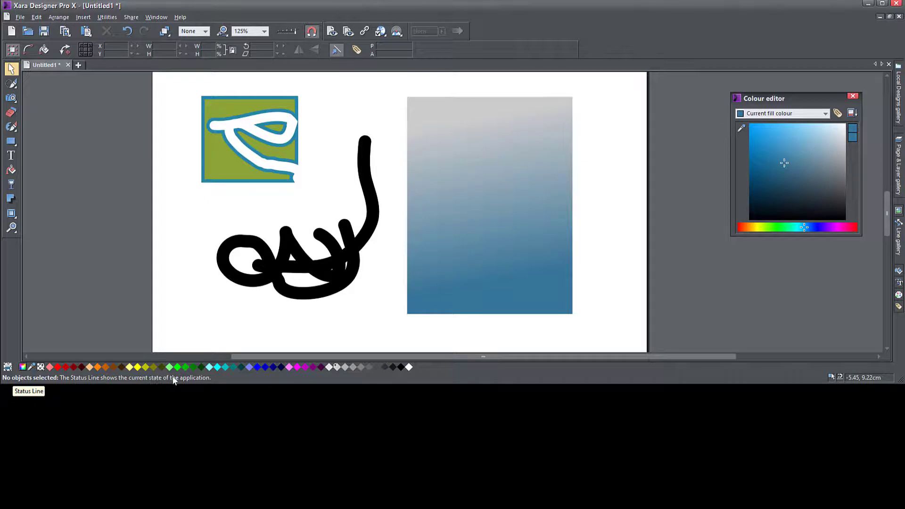
pyautogui.click(224, 274)
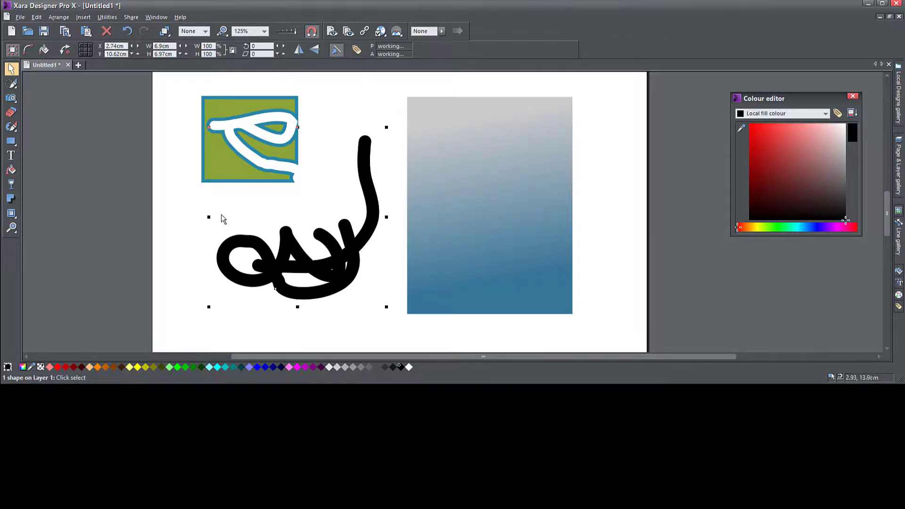
pyautogui.click(222, 165)
pyautogui.click(421, 185)
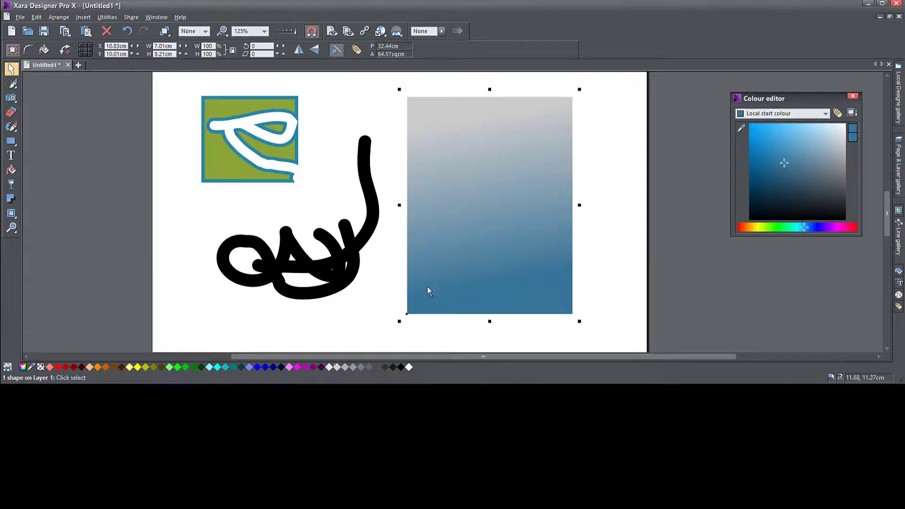
pyautogui.click(332, 289)
pyautogui.click(113, 222)
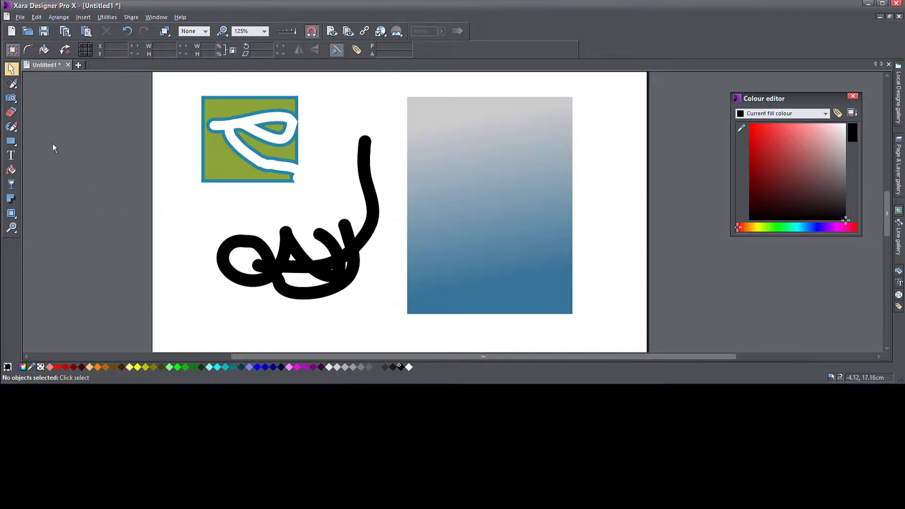
# Step: Erase a looping freehand stroke through the black scribble and gradient rectangle at nib size 40, and shape-paint an extra blob onto the scribble
pyautogui.click(11, 113)
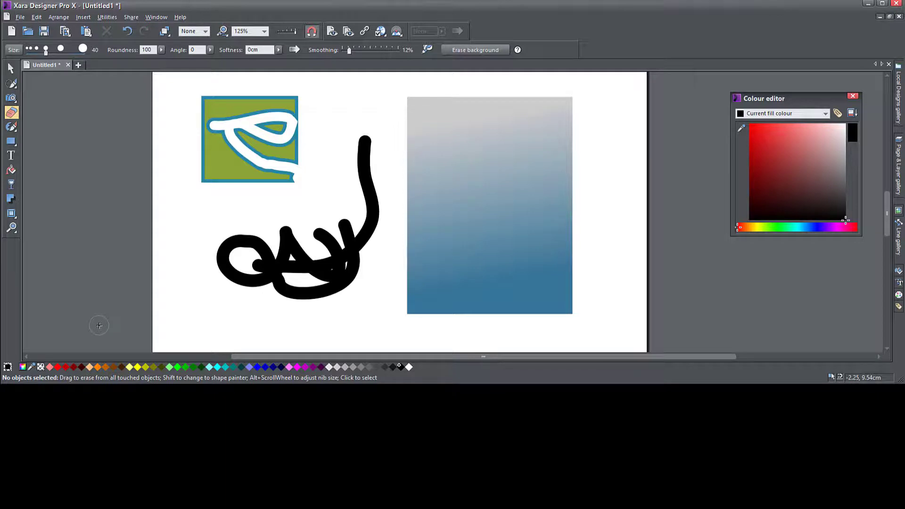
pyautogui.moveTo(325, 181)
pyautogui.mouseDown()
pyautogui.moveTo(558, 223)
pyautogui.moveTo(558, 272)
pyautogui.moveTo(516, 185)
pyautogui.moveTo(472, 138)
pyautogui.moveTo(456, 216)
pyautogui.moveTo(471, 272)
pyautogui.mouseUp()
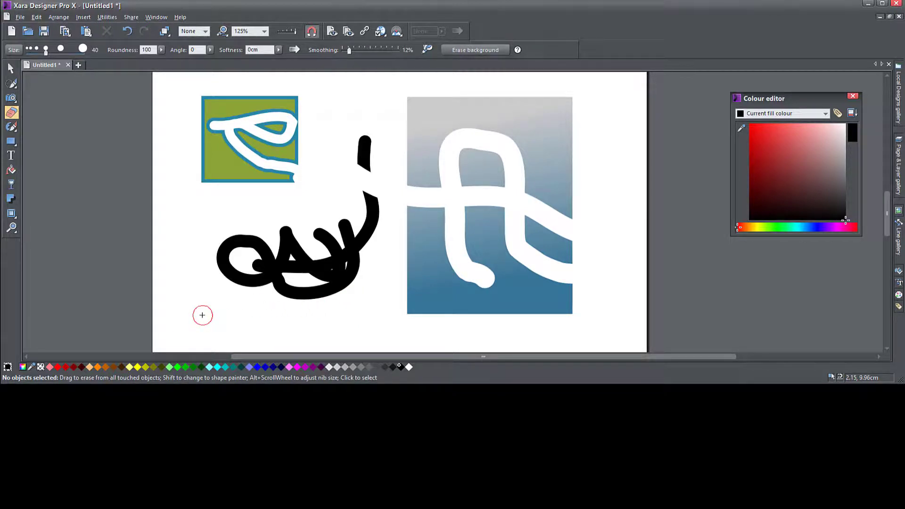
pyautogui.press('shift')
pyautogui.moveTo(198, 285); pyautogui.dragTo(276, 266)
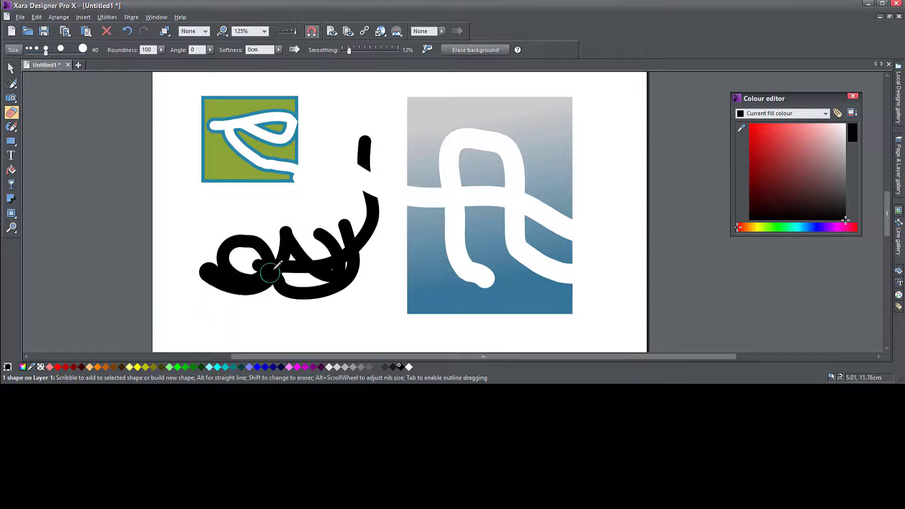
pyautogui.press('Escape')
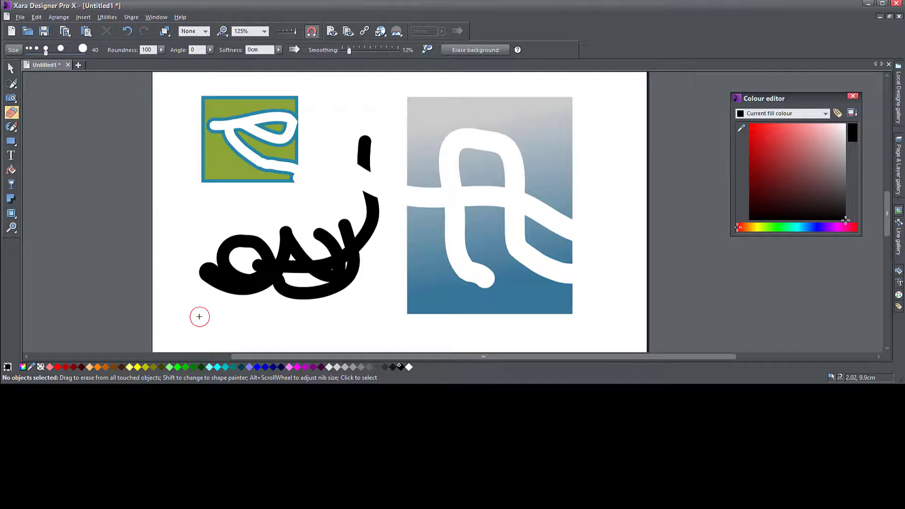
# Step: Try a smaller eraser nib such as 25, and settle on a nib size of 60
pyautogui.keyDown('alt'); pyautogui.scroll(-1, 199, 316); pyautogui.keyUp('alt')
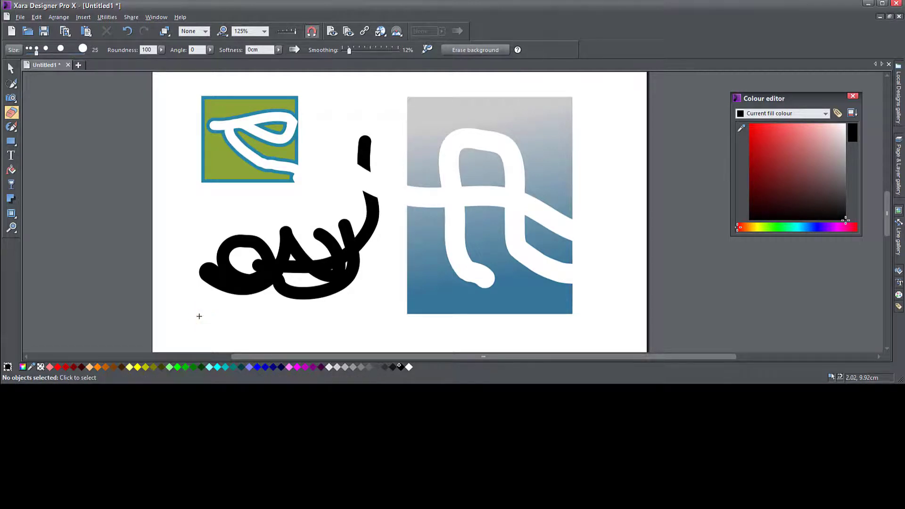
pyautogui.keyDown('alt'); pyautogui.scroll(-2, 207, 295); pyautogui.keyUp('alt')
pyautogui.keyDown('alt'); pyautogui.scroll(1, 184, 246); pyautogui.keyUp('alt')
pyautogui.moveTo(40, 52); pyautogui.dragTo(43, 52)
pyautogui.keyDown('alt'); pyautogui.scroll(3, 115, 168); pyautogui.keyUp('alt')
pyautogui.keyDown('alt'); pyautogui.scroll(3, 118, 170); pyautogui.keyUp('alt')
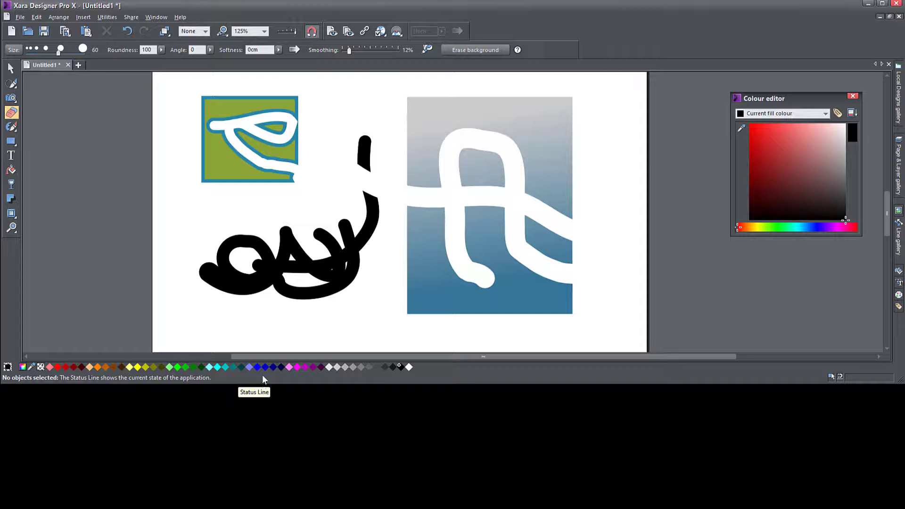
# Step: Extend the application window downwards to give a taller workspace and close the Colour editor
pyautogui.moveTo(502, 384); pyautogui.dragTo(497, 506)
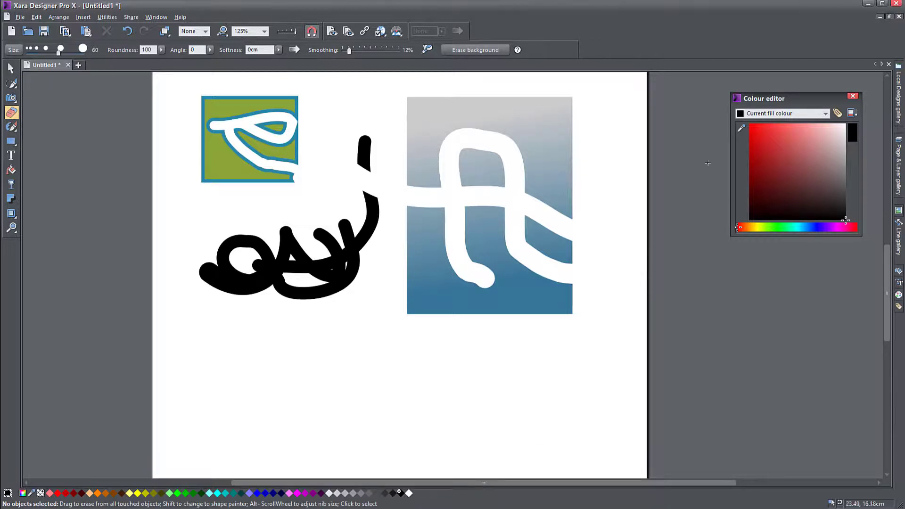
pyautogui.click(853, 96)
# Step: Select all the shapes on the page together and delete them
pyautogui.click(11, 69)
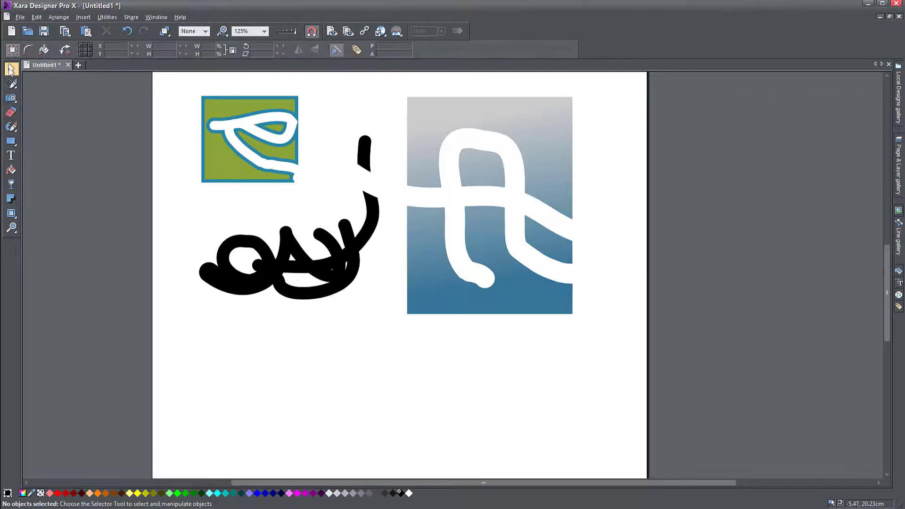
pyautogui.moveTo(153, 88); pyautogui.dragTo(685, 353)
pyautogui.press('Delete')
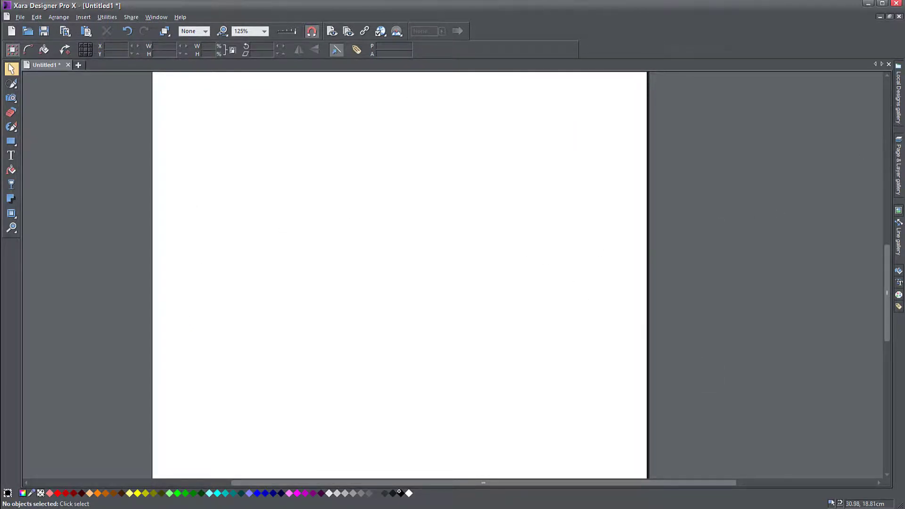
# Step: View the Colour gallery, and expand First Look and its Introduction folder in the Local Designs gallery
pyautogui.click(900, 298)
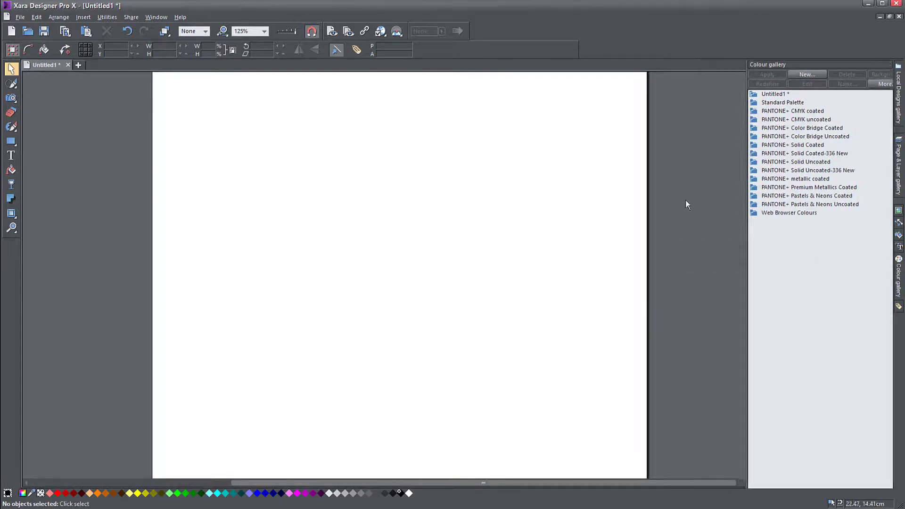
pyautogui.click(901, 89)
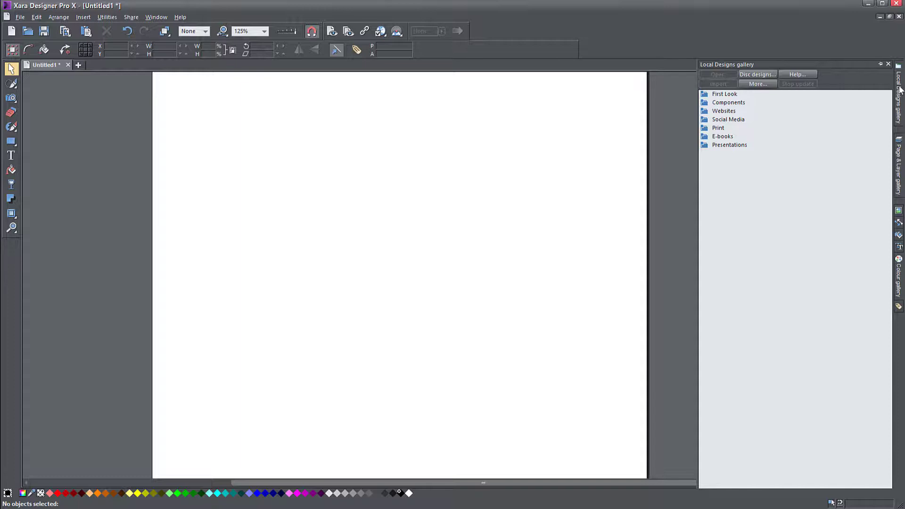
pyautogui.doubleClick(709, 95)
pyautogui.doubleClick(713, 102)
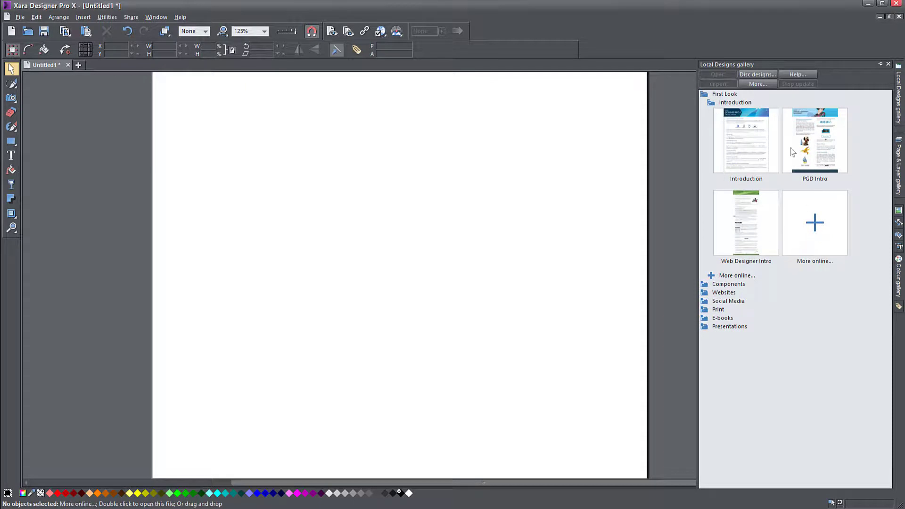
# Step: Expand the Components, Websites, Social Media and Print folders in the Local Designs gallery to examine their contents
pyautogui.doubleClick(707, 286)
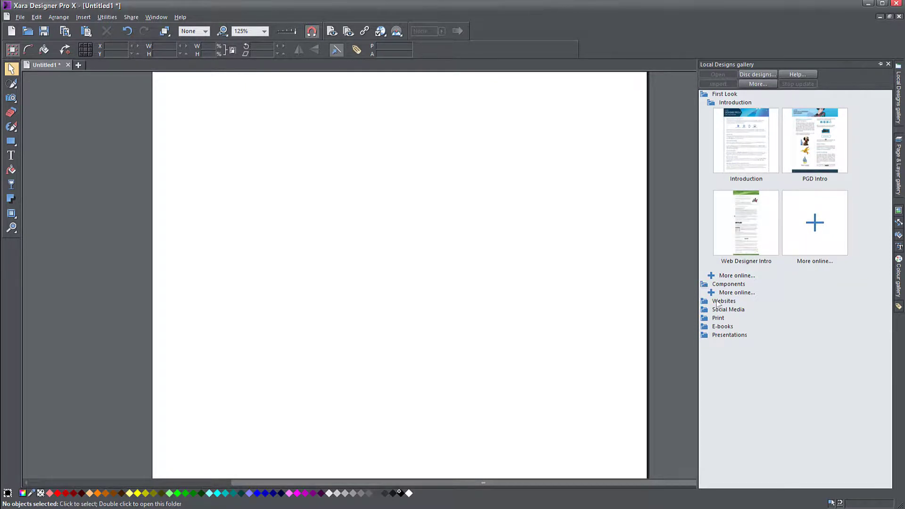
pyautogui.doubleClick(706, 302)
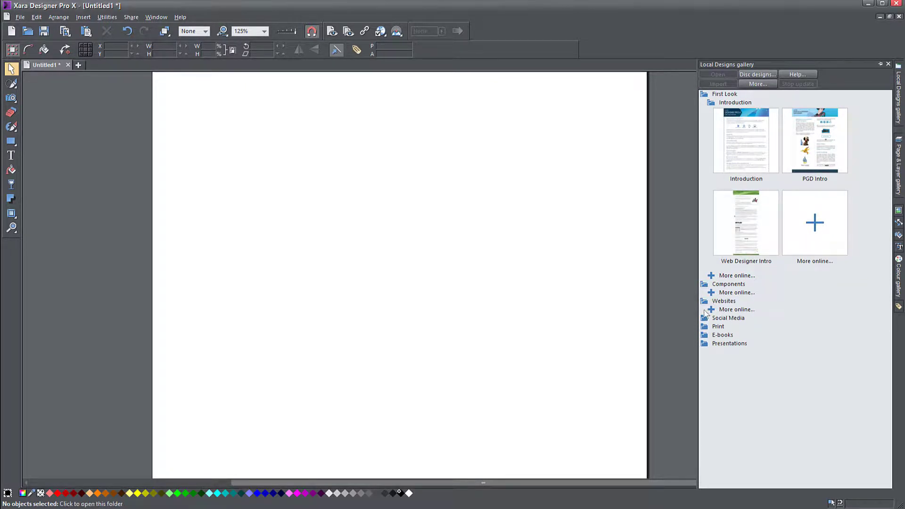
pyautogui.doubleClick(706, 317)
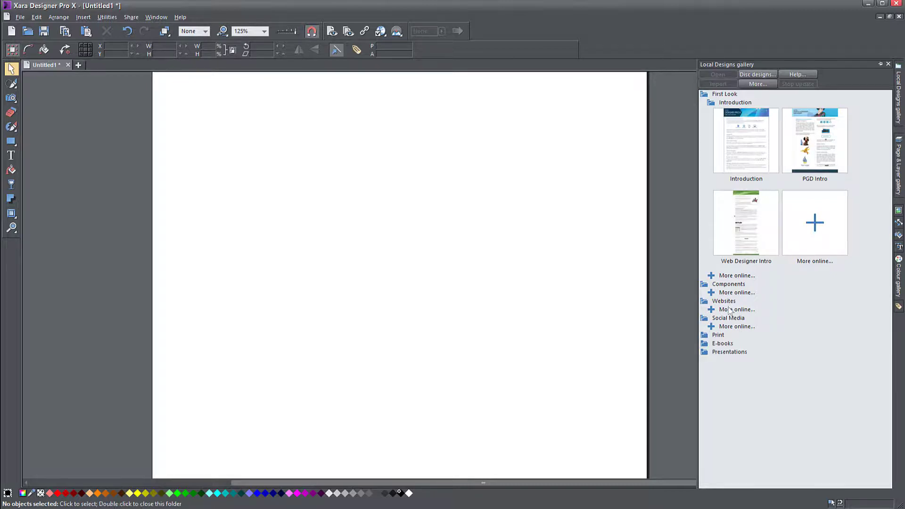
pyautogui.doubleClick(706, 336)
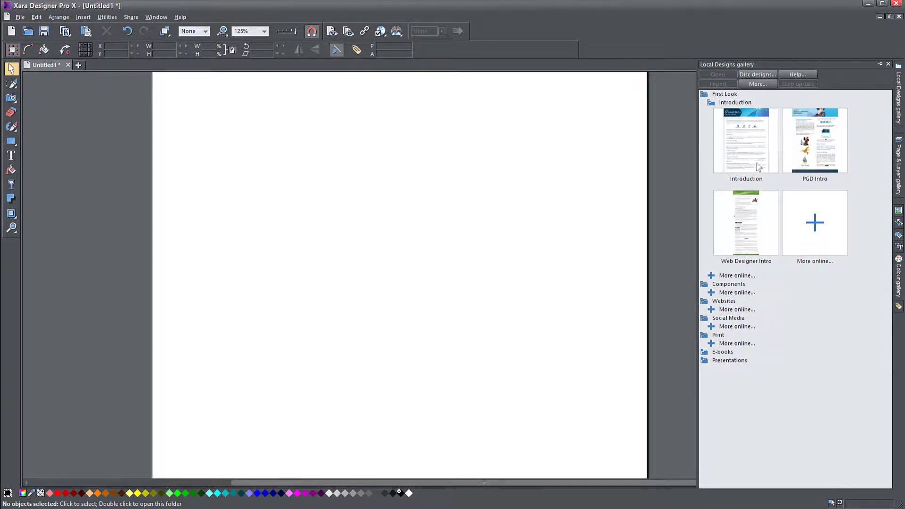
# Step: Add the Introduction design from the Local Designs gallery to the document that holds the blank page
pyautogui.scroll(-3, 641, 235)
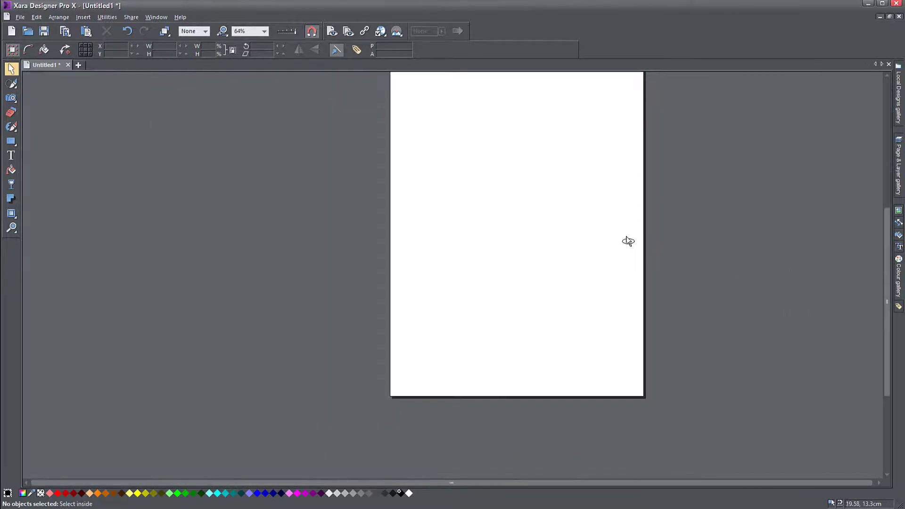
pyautogui.moveTo(626, 239); pyautogui.dragTo(293, 269)
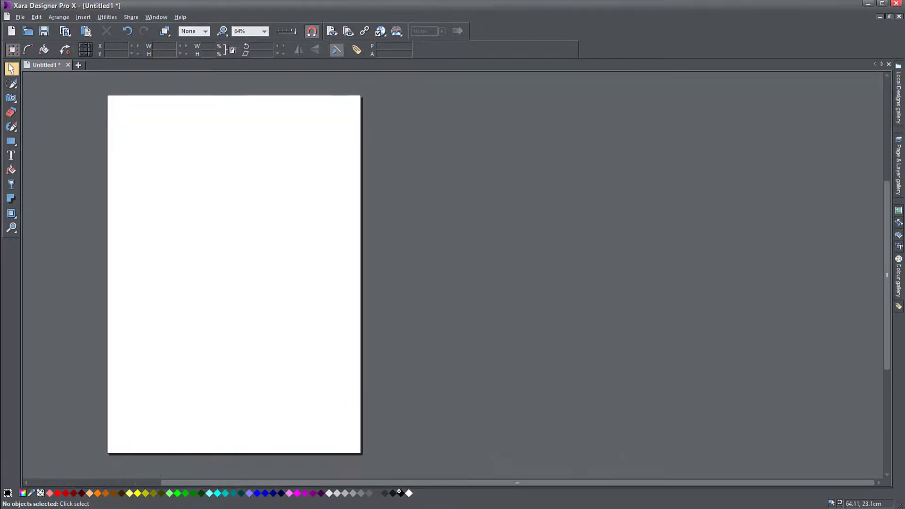
pyautogui.click(900, 100)
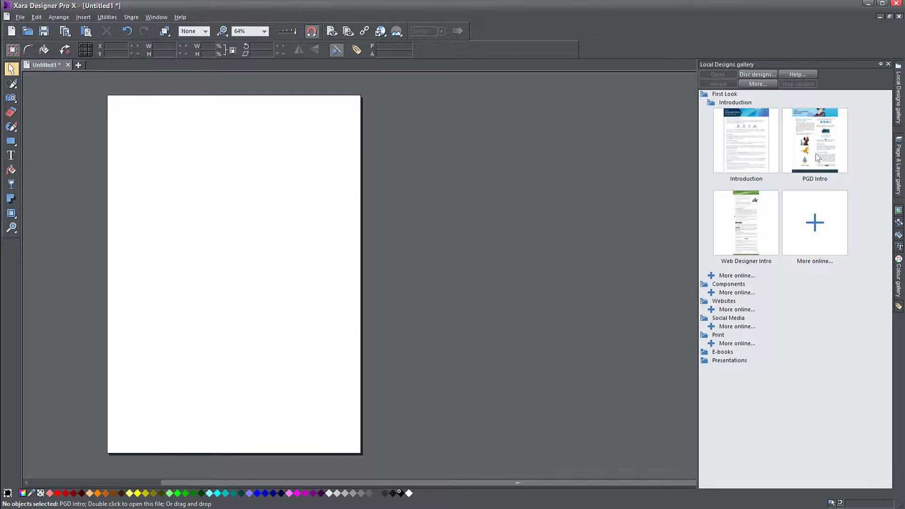
pyautogui.click(746, 132)
pyautogui.moveTo(746, 138); pyautogui.dragTo(213, 200)
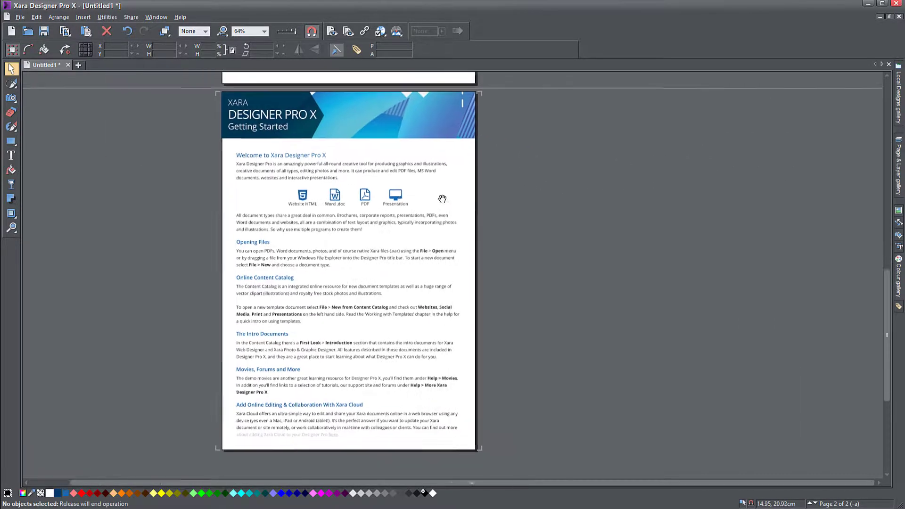
# Step: Move the group of four document-type icons on the Getting Started page to about X 1.22 cm, Y 22.59 cm
pyautogui.moveTo(515, 261); pyautogui.dragTo(441, 273)
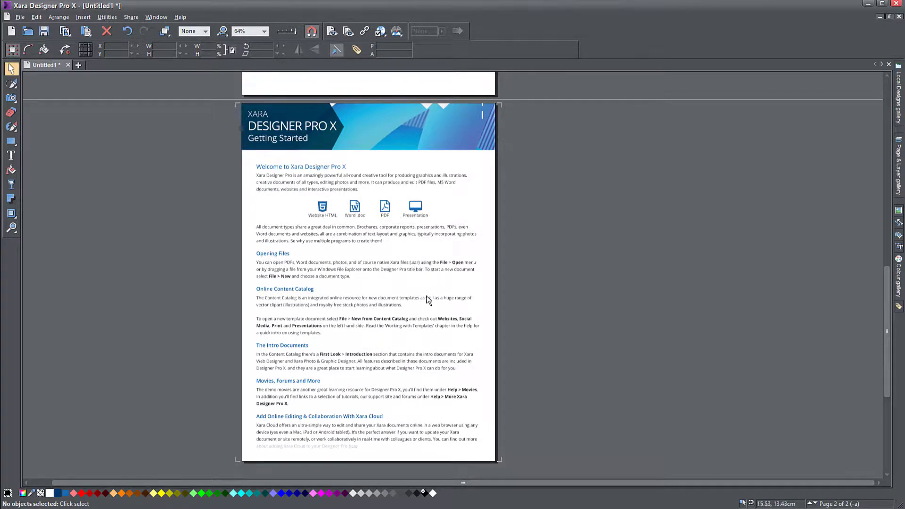
pyautogui.scroll(5, 427, 299)
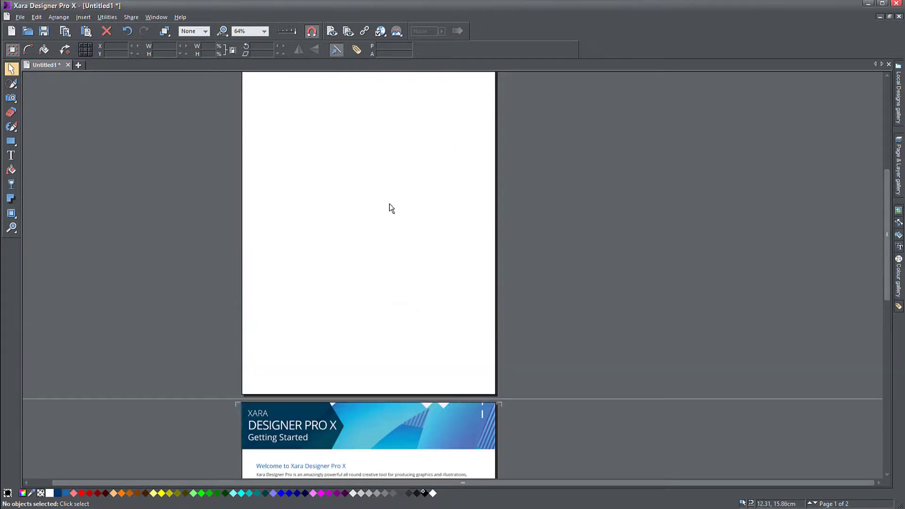
pyautogui.scroll(-5, 372, 221)
pyautogui.scroll(2, 356, 239)
pyautogui.scroll(3, 355, 230)
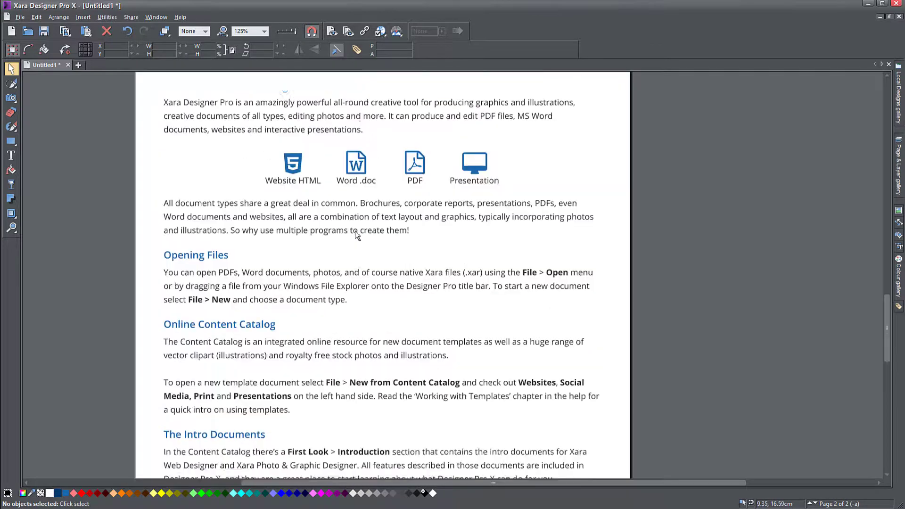
pyautogui.moveTo(358, 281); pyautogui.dragTo(236, 220)
# Step: Add the PGD Intro design to the document without matching its colours and styles, and look through its pages
pyautogui.scroll(-4, 651, 247)
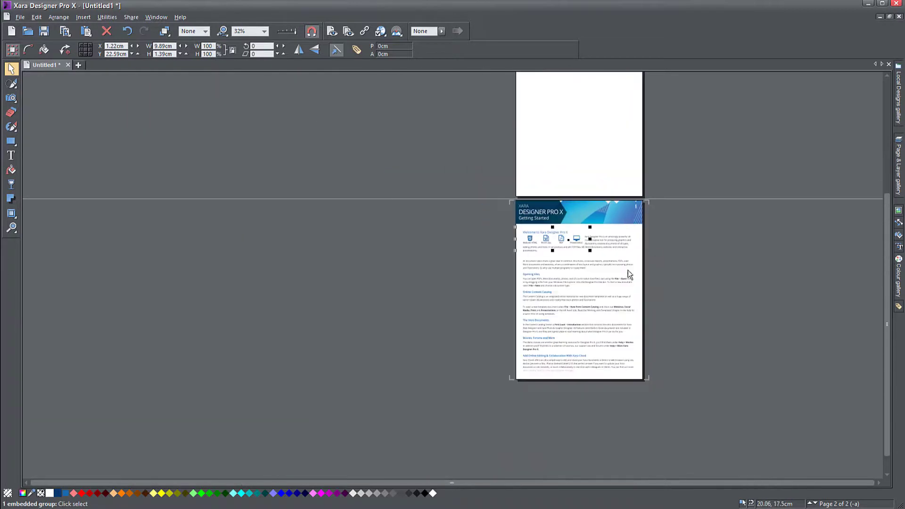
pyautogui.click(899, 104)
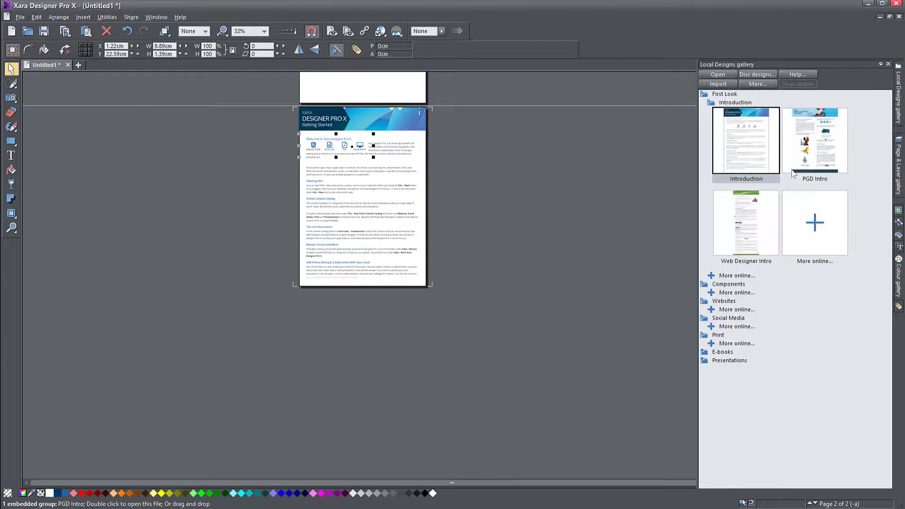
pyautogui.click(809, 141)
pyautogui.moveTo(815, 140); pyautogui.dragTo(343, 325)
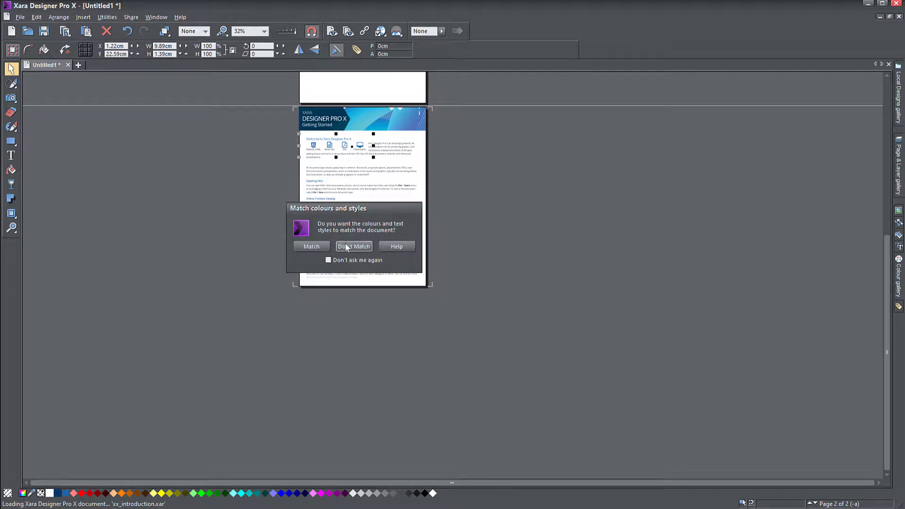
pyautogui.click(353, 247)
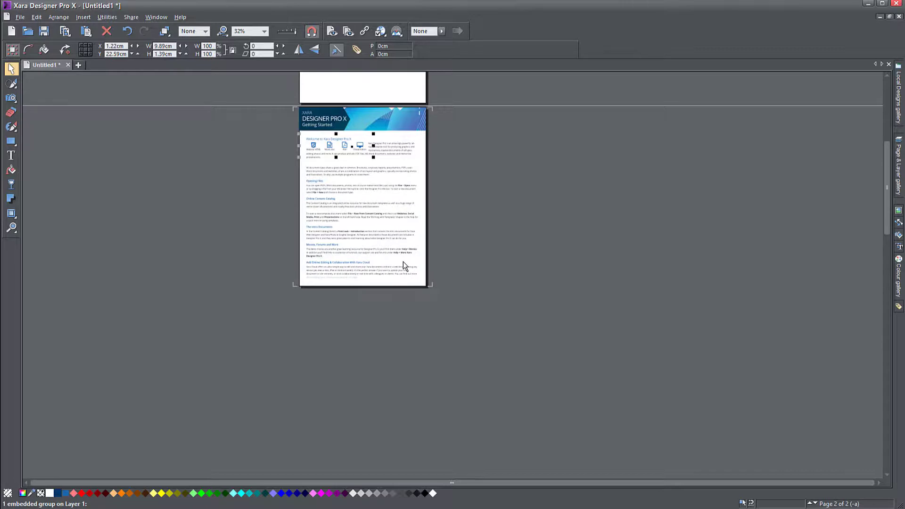
pyautogui.scroll(-15, 408, 333)
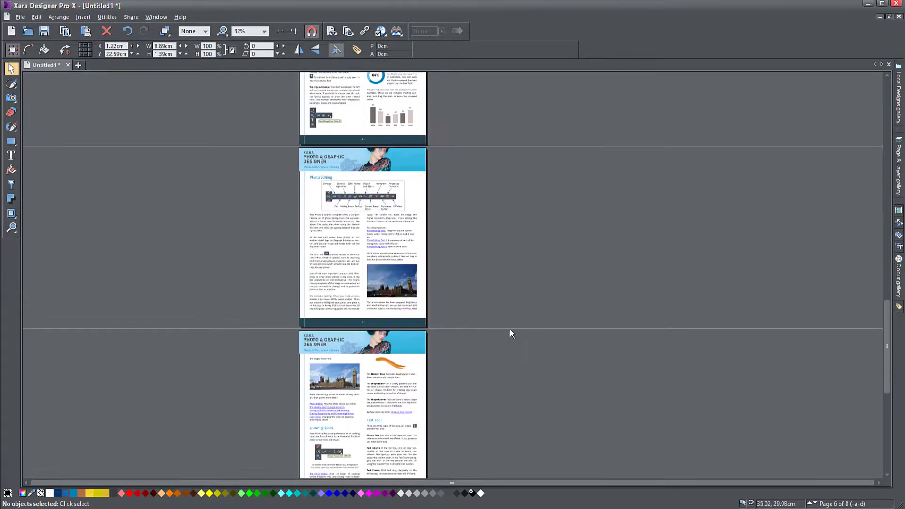
pyautogui.scroll(10, 511, 329)
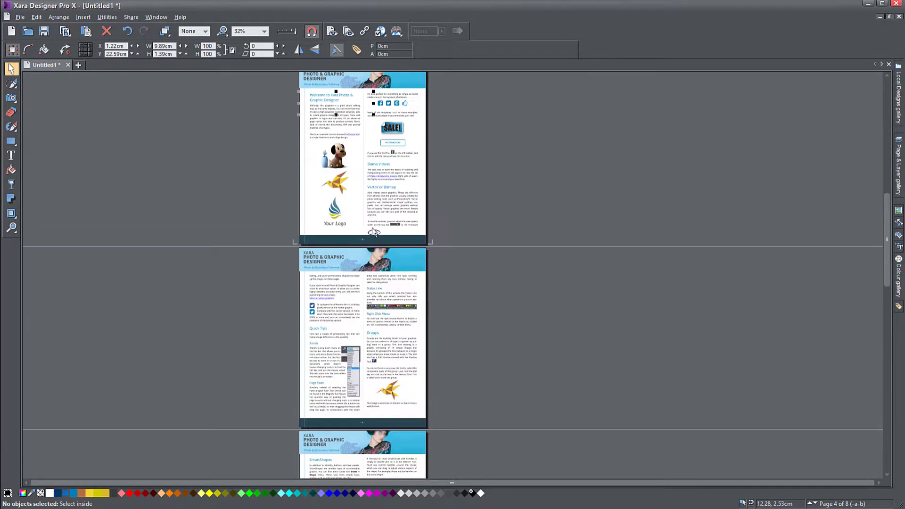
# Step: Look through the pages of the added PGD Intro design at closer zoom, down to page 8 and back to page 3
pyautogui.keyDown('ctrl'); pyautogui.scroll(5, 373, 232); pyautogui.keyUp('ctrl')
pyautogui.scroll(-15, 373, 232)
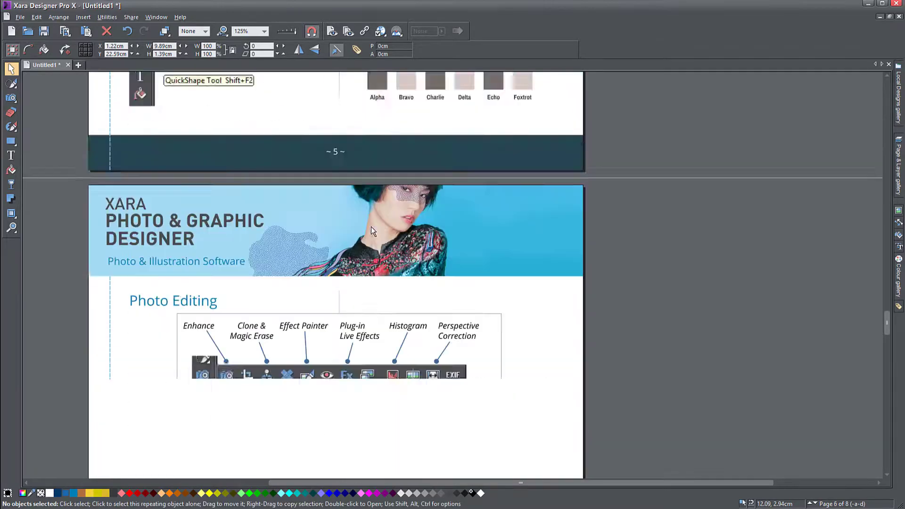
pyautogui.scroll(-15, 371, 231)
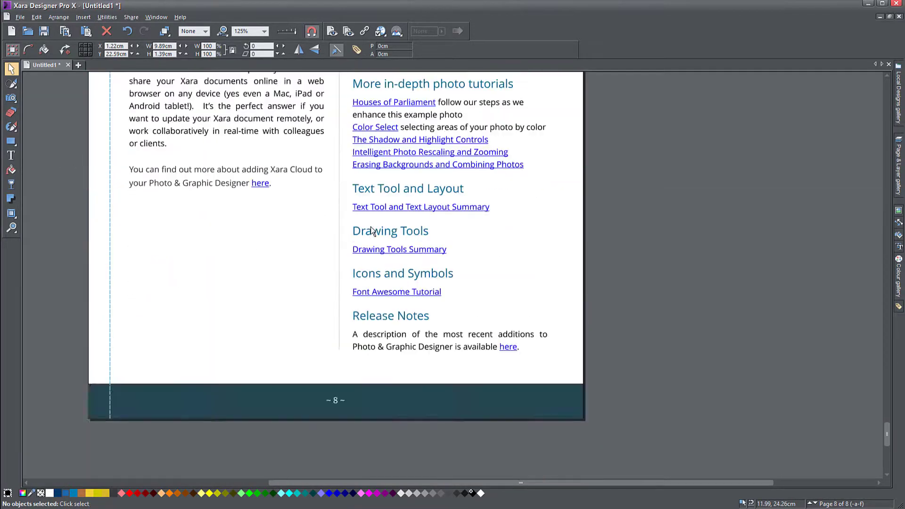
pyautogui.scroll(6, 370, 231)
pyautogui.scroll(20, 371, 228)
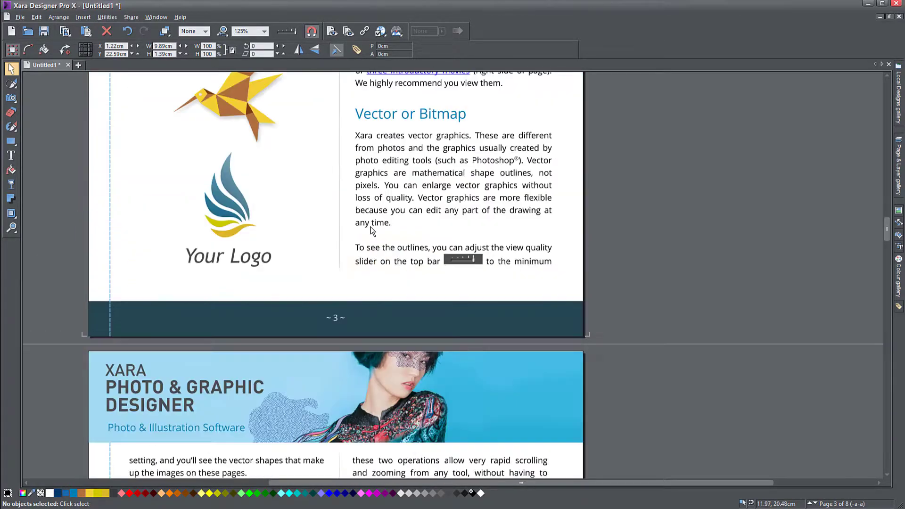
pyautogui.scroll(3, 372, 231)
pyautogui.scroll(-2, 372, 231)
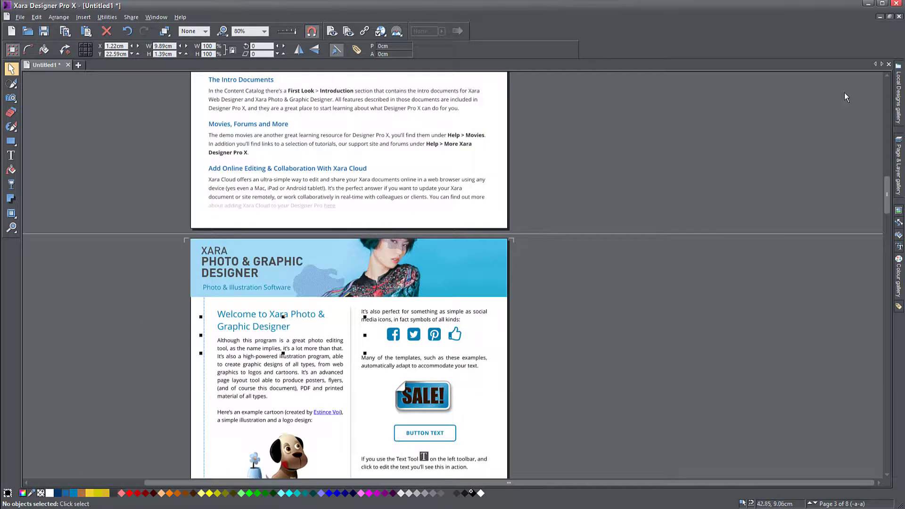
# Step: Examine the Local Designs gallery and the page thumbnails in the Page & Layer gallery, and look over pages 3 to 5
pyautogui.click(900, 92)
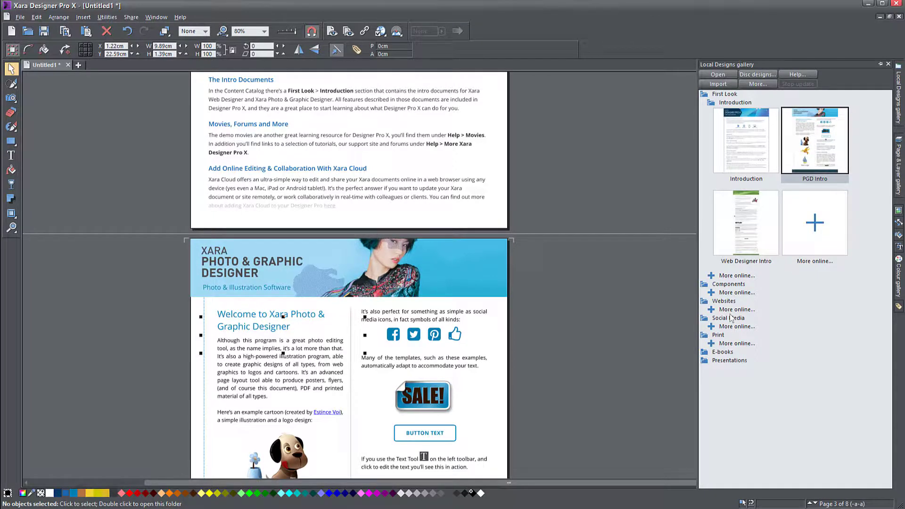
pyautogui.click(899, 152)
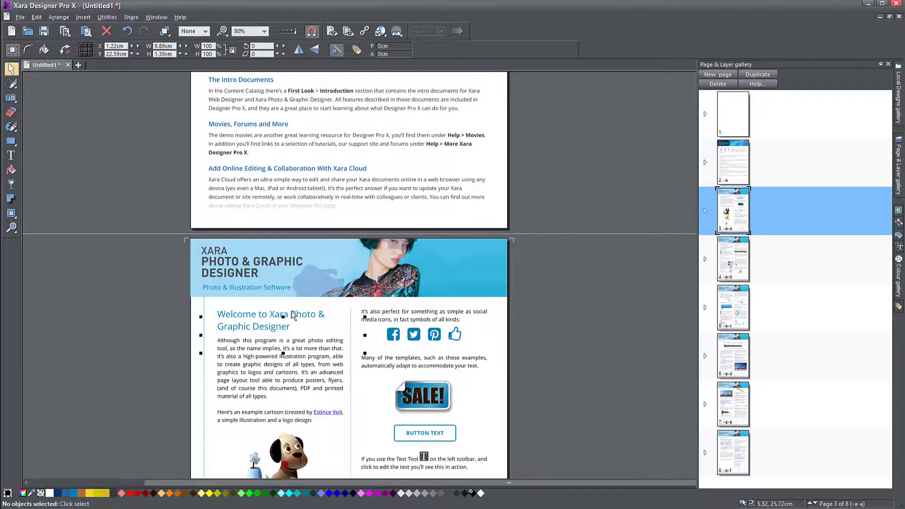
pyautogui.scroll(-3, 386, 293)
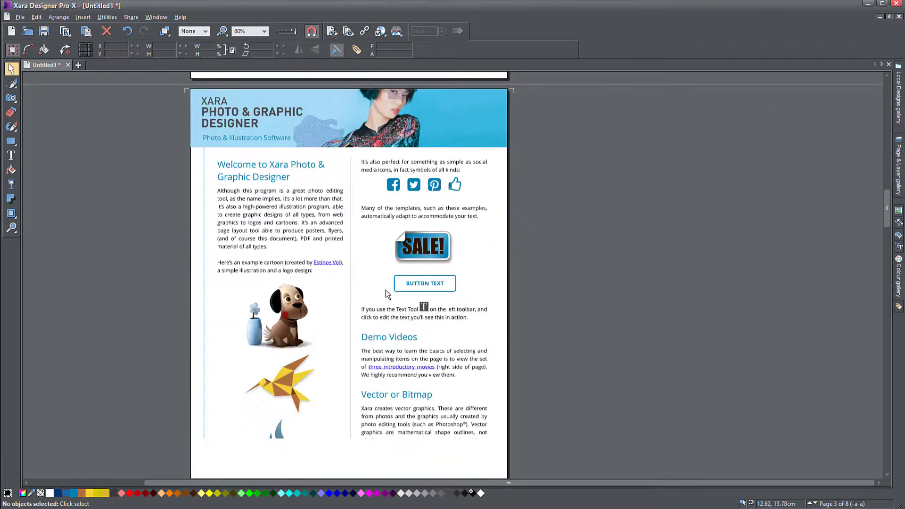
pyautogui.scroll(-14, 388, 292)
pyautogui.scroll(1, 493, 244)
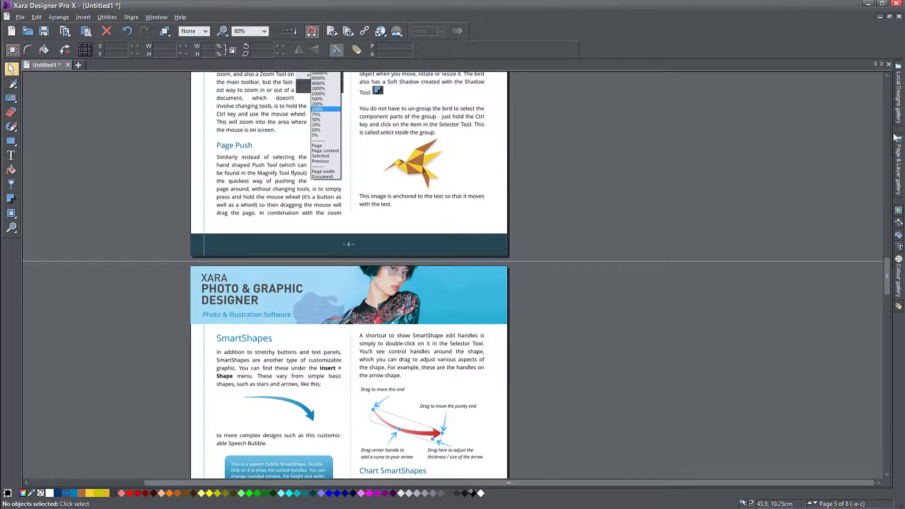
# Step: Expand page 3 and its MouseOver layer in the Page & Layer gallery, and select the MouseOver layer to examine the page's structure
pyautogui.click(899, 153)
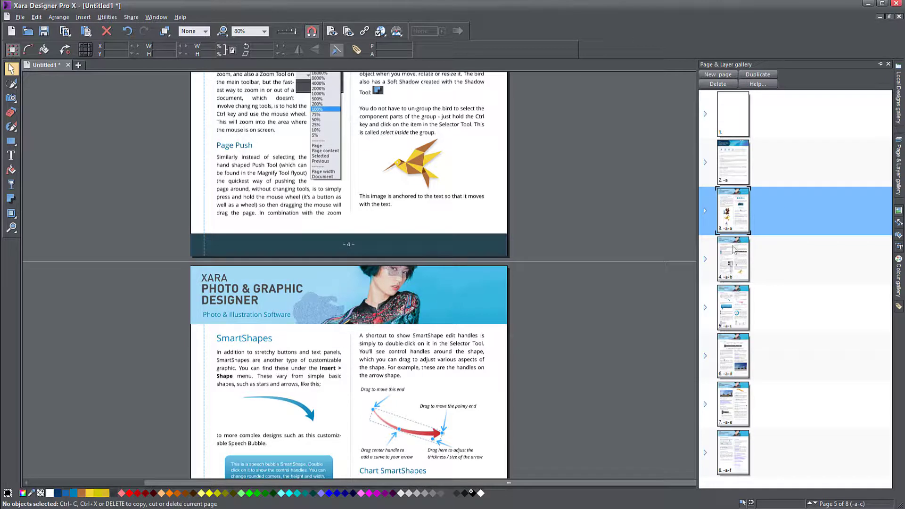
pyautogui.click(706, 211)
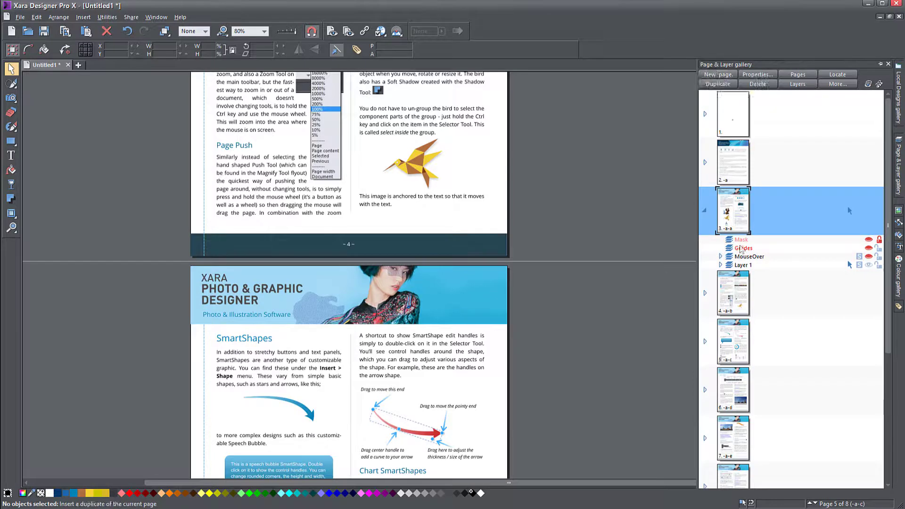
pyautogui.click(720, 257)
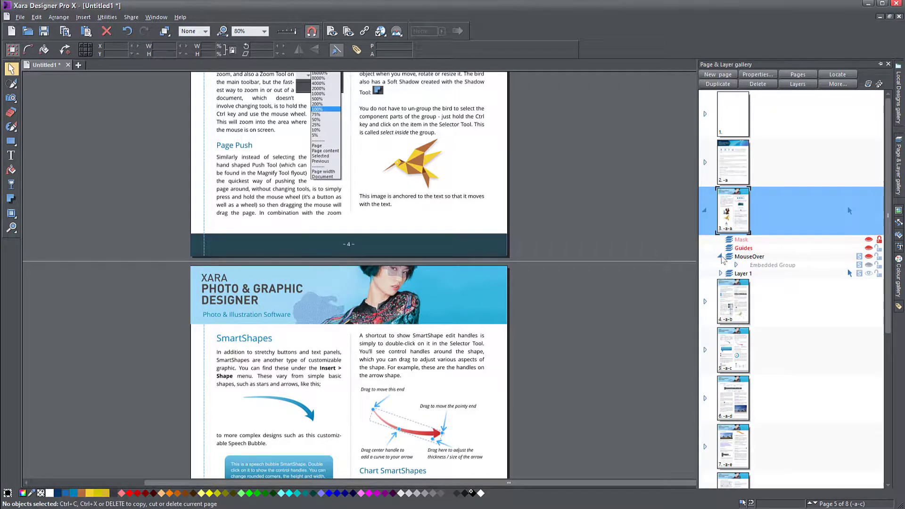
pyautogui.click(749, 257)
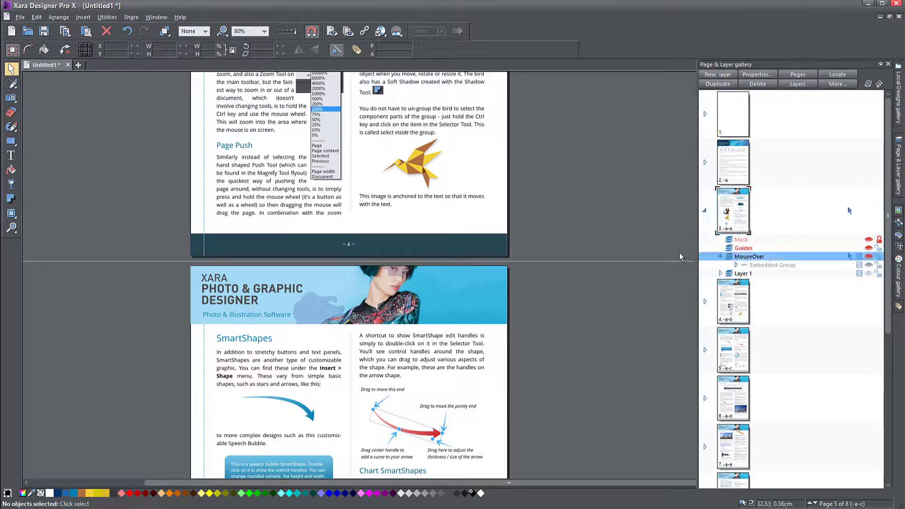
pyautogui.moveTo(898, 166)
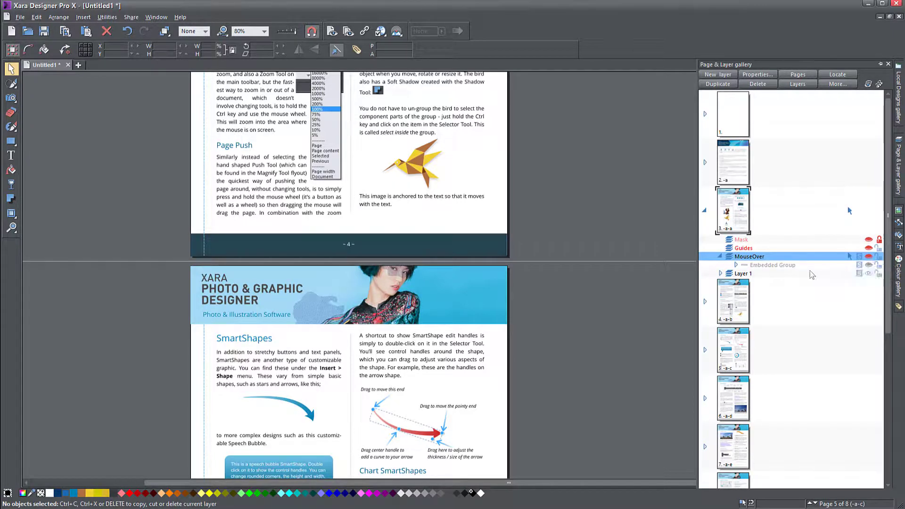
pyautogui.moveTo(744, 269)
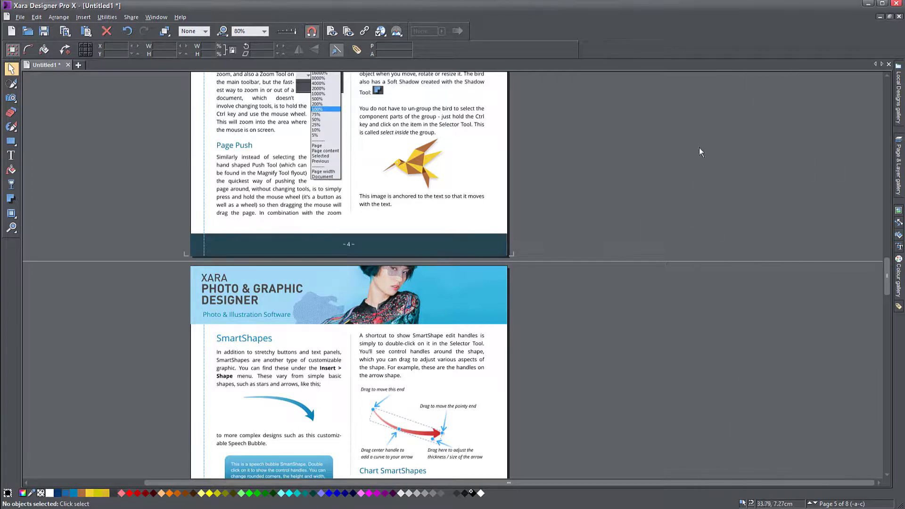
# Step: Dock the Page & Layer gallery beside the document and collapse the layer list of page 3
pyautogui.click(899, 162)
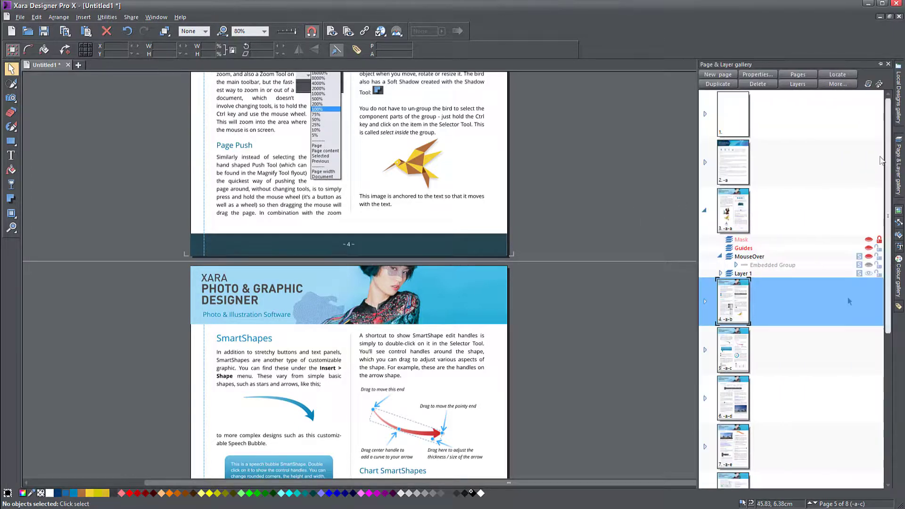
pyautogui.click(880, 66)
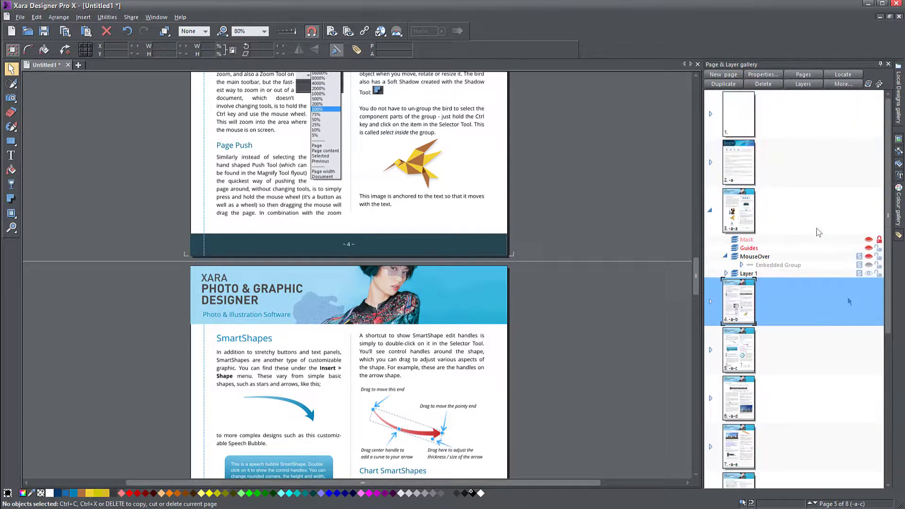
pyautogui.click(710, 212)
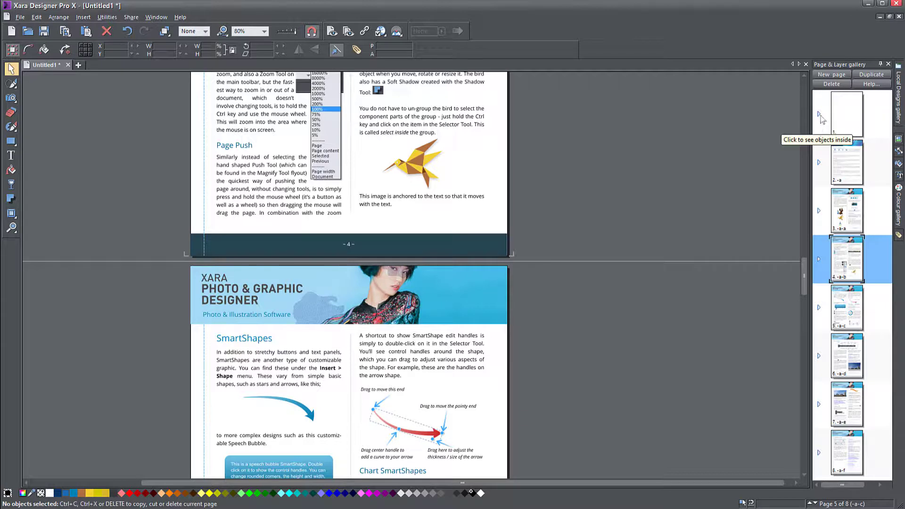
# Step: Review the Local Designs gallery and look through the images listed for the document in the Bitmap gallery
pyautogui.click(901, 104)
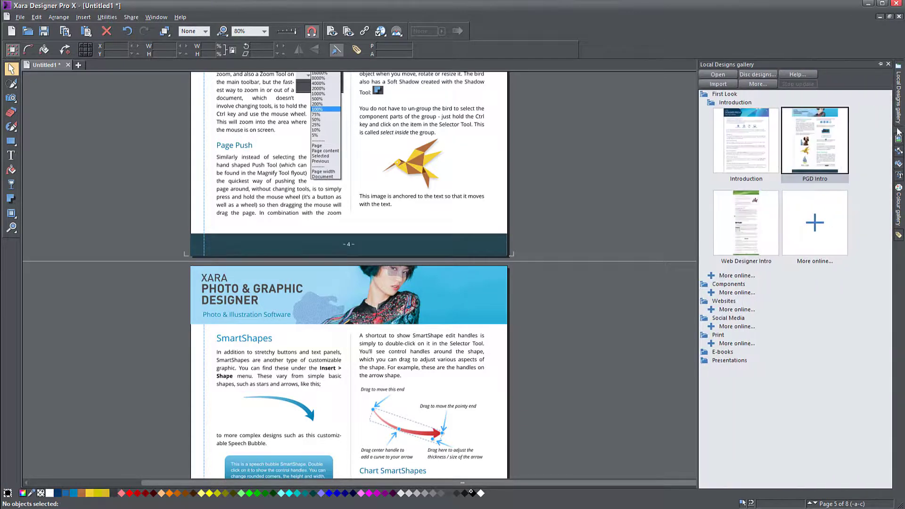
pyautogui.click(899, 141)
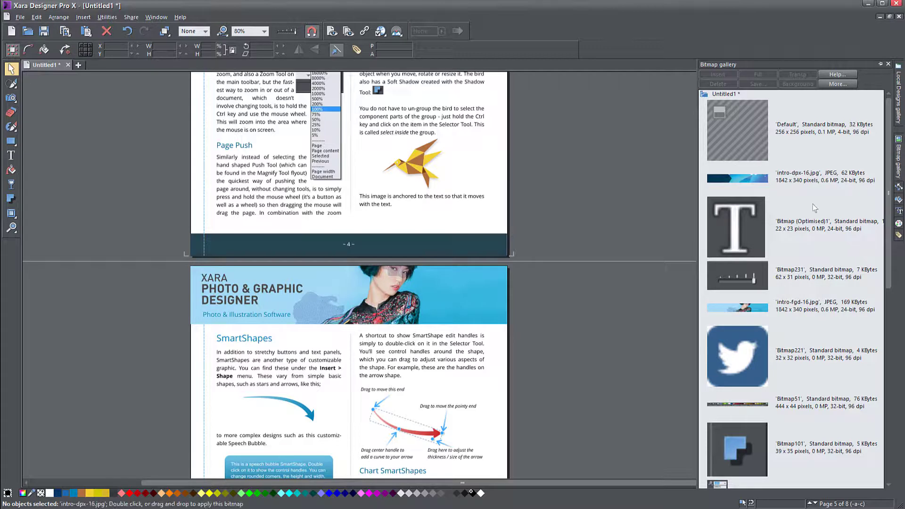
pyautogui.scroll(-3, 805, 212)
pyautogui.scroll(-8, 805, 212)
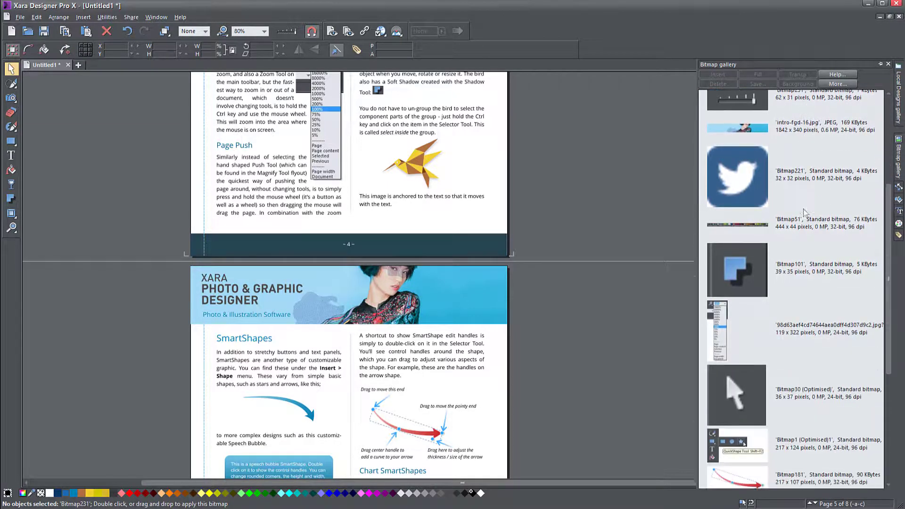
pyautogui.scroll(-3, 803, 209)
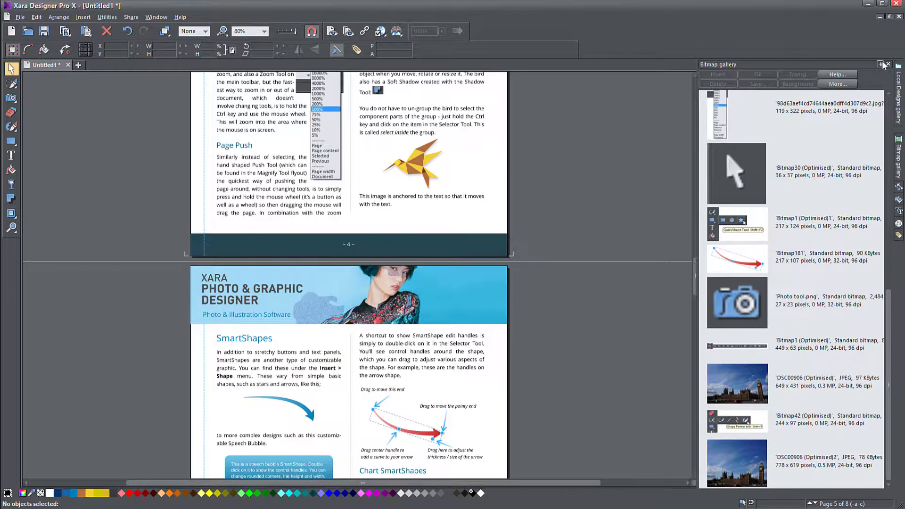
# Step: Dock the Bitmap gallery beneath the Page & Layer gallery, widen the docked area, and return both galleries to hiding automatically
pyautogui.click(899, 166)
pyautogui.moveTo(703, 214); pyautogui.dragTo(629, 211)
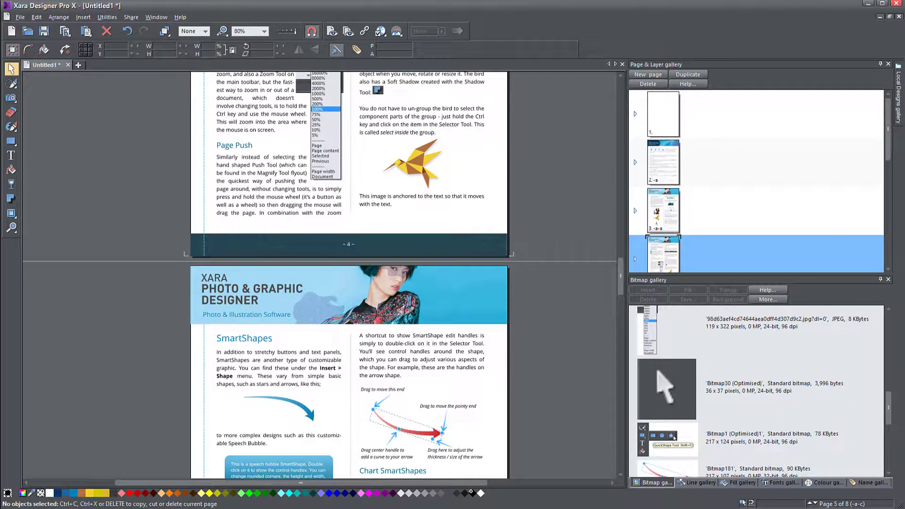
pyautogui.moveTo(901, 115)
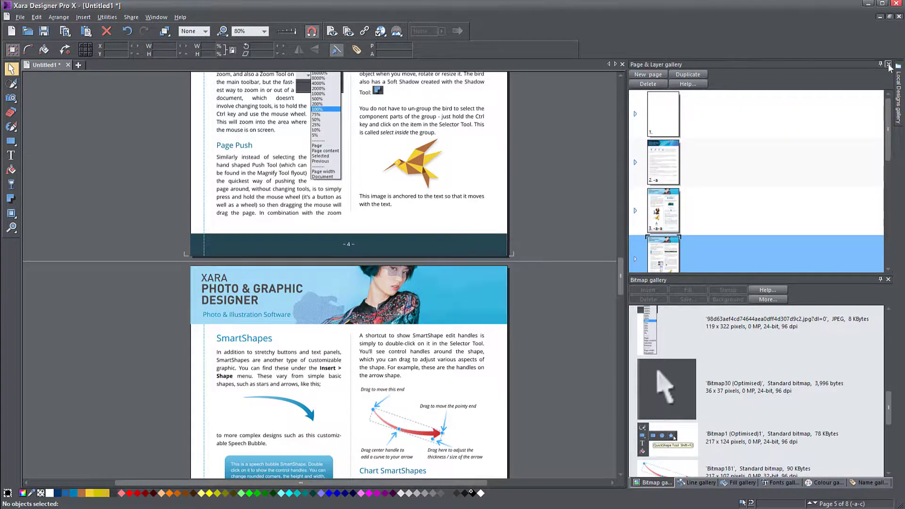
pyautogui.click(890, 65)
pyautogui.click(889, 65)
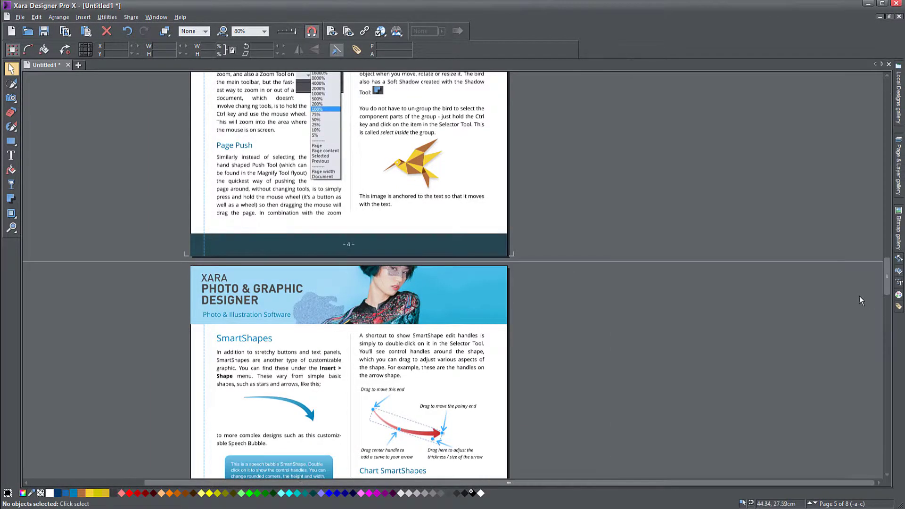
# Step: Expand the Acrylic, Bubbles & Glitches and Dry brush folders in the Line gallery to examine their brushes
pyautogui.moveTo(899, 263)
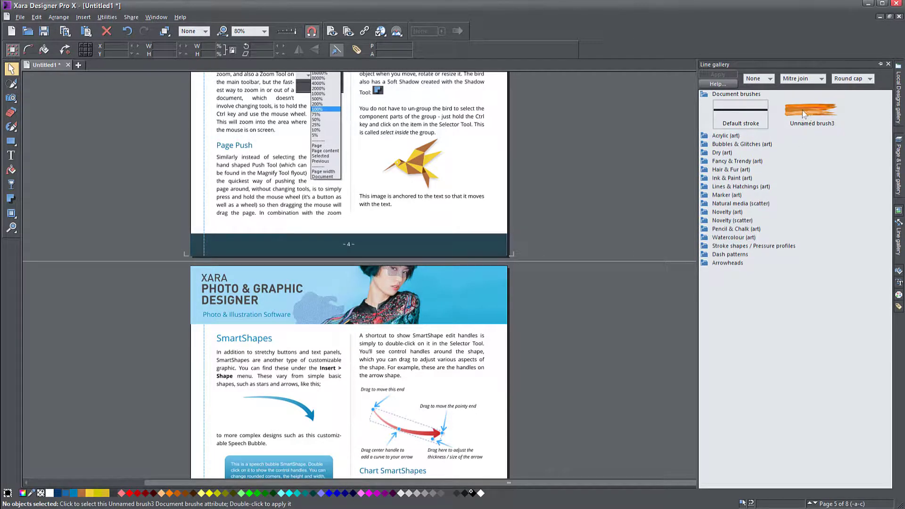
pyautogui.click(706, 136)
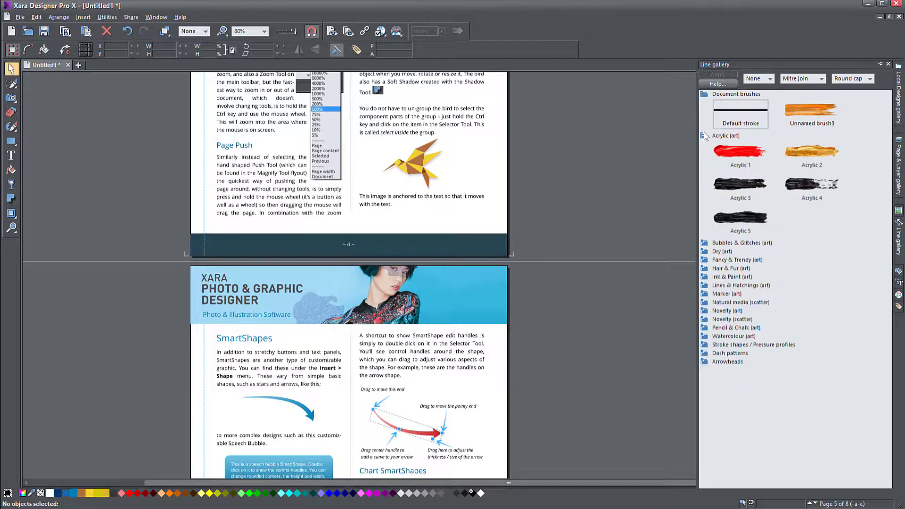
pyautogui.click(702, 245)
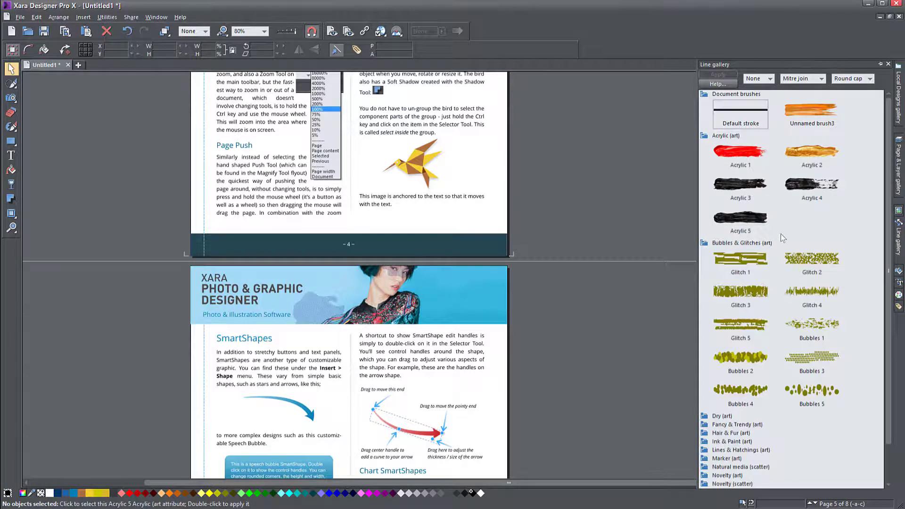
pyautogui.scroll(-1, 764, 217)
pyautogui.click(705, 375)
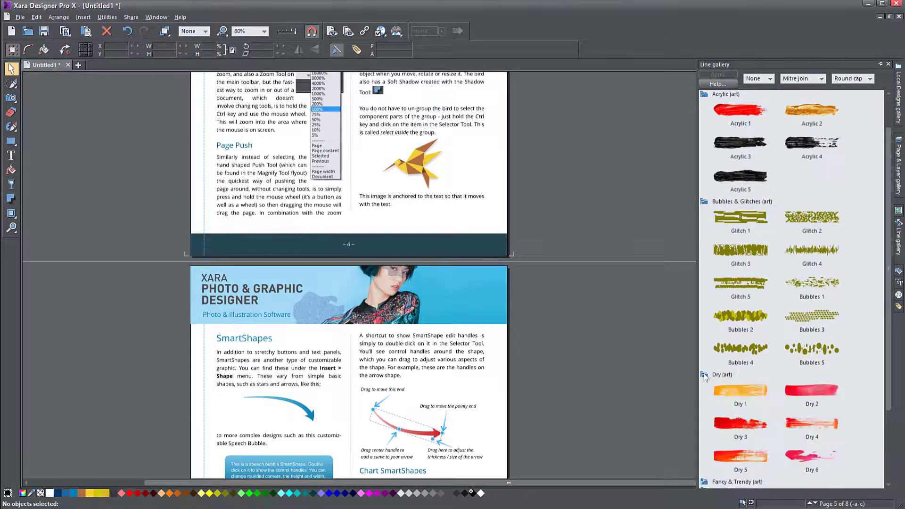
pyautogui.scroll(-3, 749, 373)
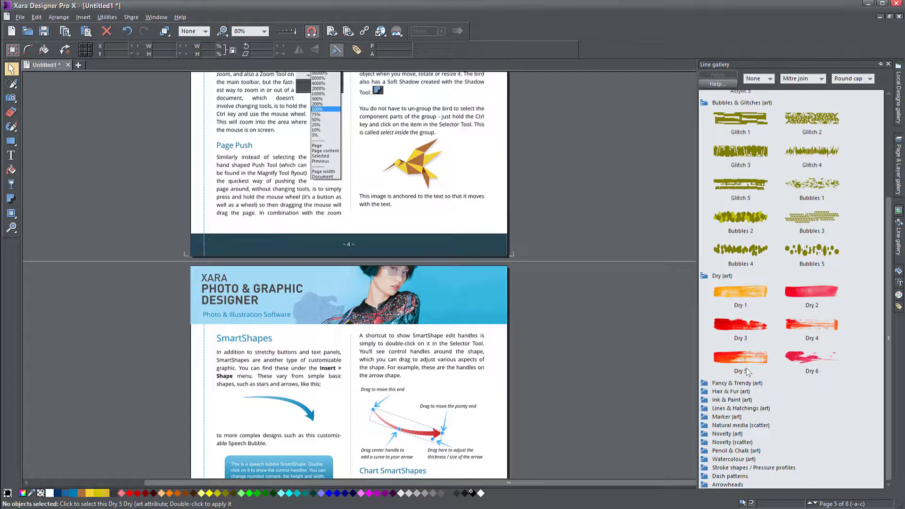
# Step: Enable both toggle options of the freehand drawing tool and draw several curved 2 pt strokes over page 4
pyautogui.click(10, 83)
pyautogui.click(28, 127)
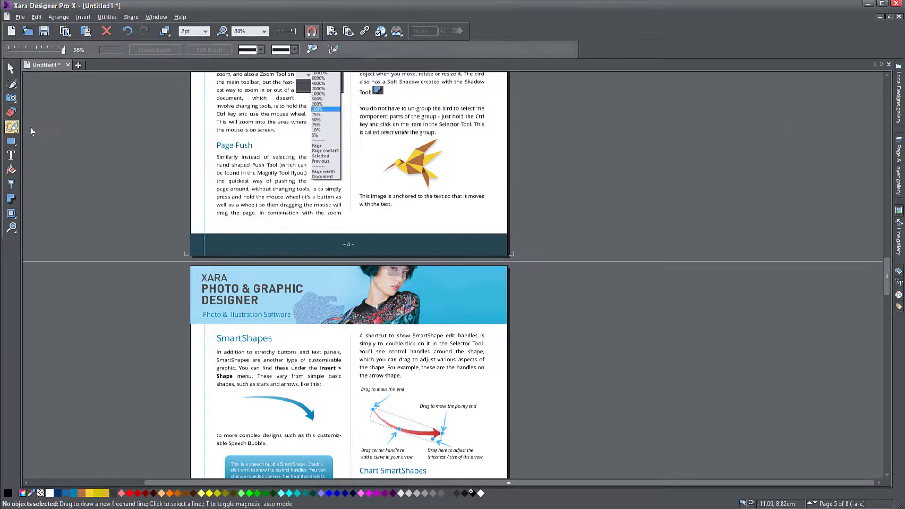
pyautogui.click(310, 53)
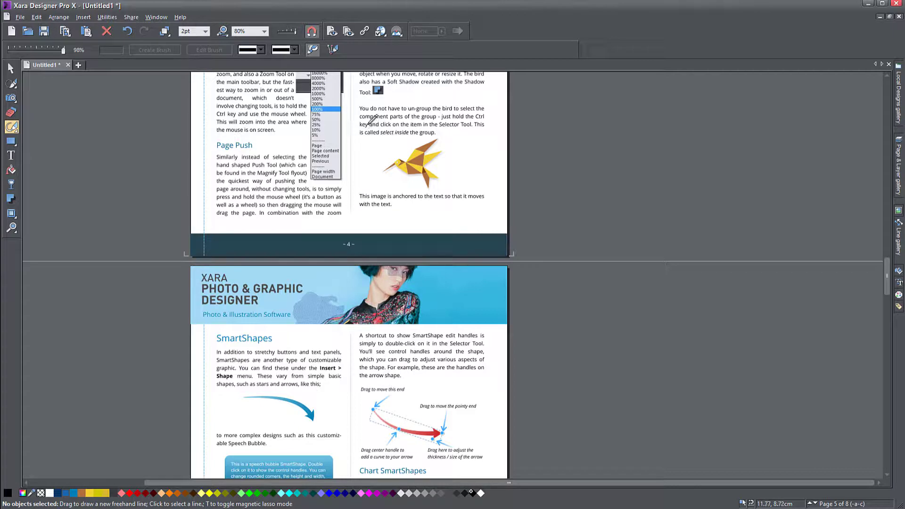
pyautogui.click(333, 52)
pyautogui.moveTo(320, 202)
pyautogui.mouseDown()
pyautogui.moveTo(401, 135)
pyautogui.moveTo(357, 170)
pyautogui.moveTo(312, 247)
pyautogui.mouseUp()
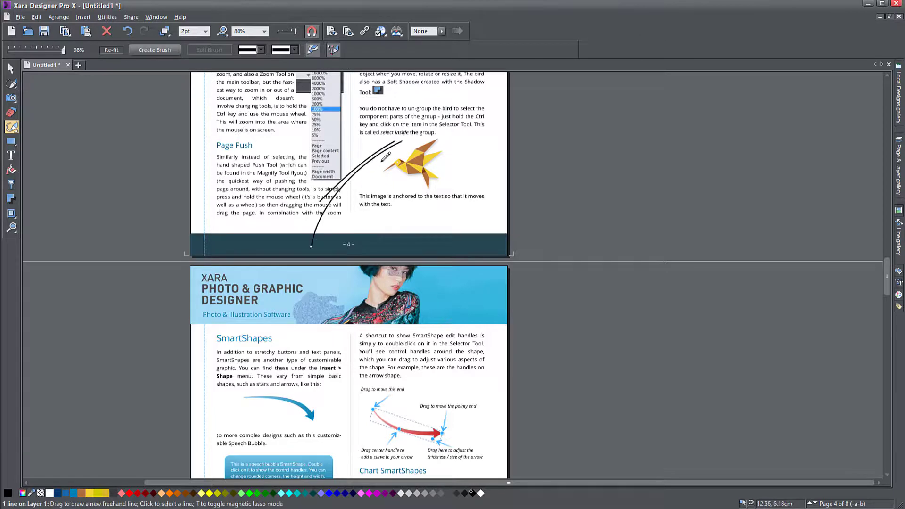
pyautogui.moveTo(386, 156)
pyautogui.mouseDown()
pyautogui.moveTo(325, 259)
pyautogui.moveTo(370, 205)
pyautogui.moveTo(370, 259)
pyautogui.mouseUp()
pyautogui.moveTo(388, 172)
pyautogui.mouseDown()
pyautogui.moveTo(367, 233)
pyautogui.moveTo(414, 244)
pyautogui.mouseUp()
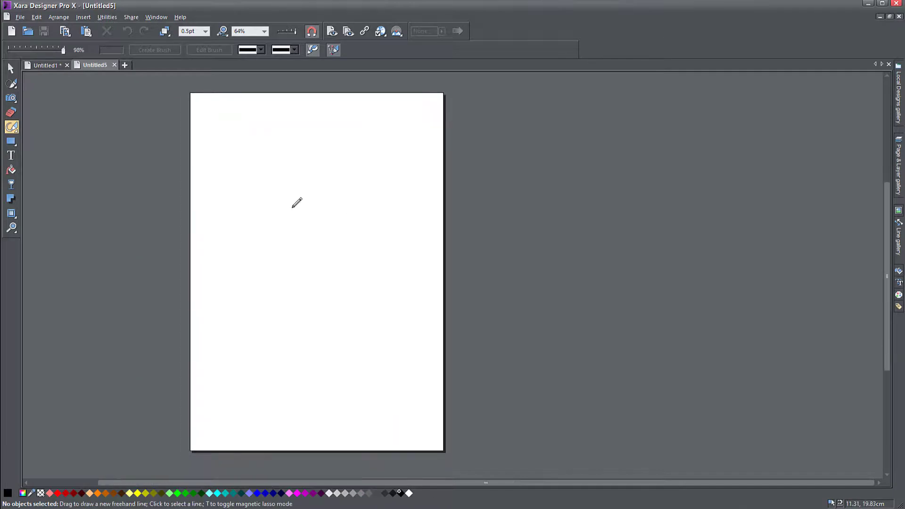
# Step: Draw a large curved freehand line in a new blank document, and a wavy line beside it with curve-fitting accuracy at 19%
pyautogui.moveTo(276, 156)
pyautogui.mouseDown()
pyautogui.moveTo(358, 290)
pyautogui.moveTo(234, 149)
pyautogui.mouseUp()
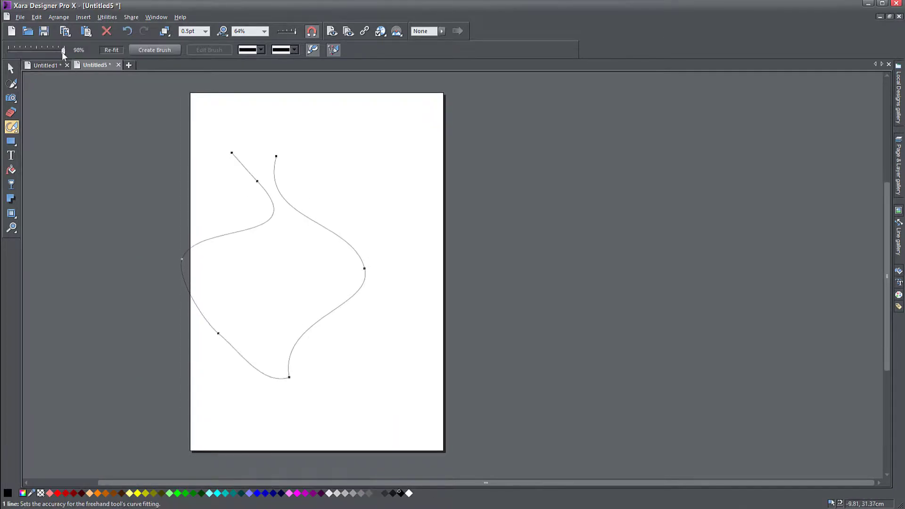
pyautogui.moveTo(62, 50)
pyautogui.mouseDown()
pyautogui.moveTo(7, 58)
pyautogui.moveTo(63, 56)
pyautogui.moveTo(19, 56)
pyautogui.mouseUp()
pyautogui.moveTo(311, 114)
pyautogui.mouseDown()
pyautogui.moveTo(333, 170)
pyautogui.moveTo(391, 262)
pyautogui.moveTo(372, 349)
pyautogui.mouseUp()
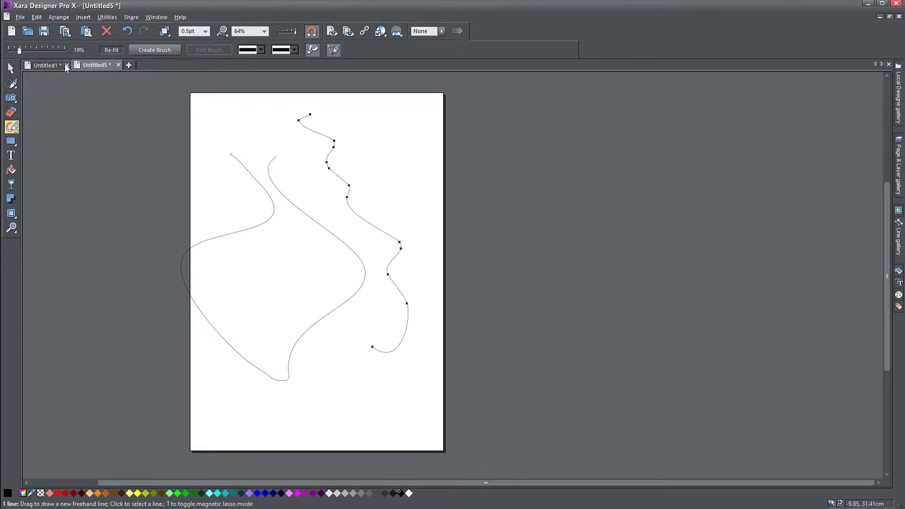
# Step: Refit the wavy line with curve-fitting accuracy at 55%, and set the line width of both lines to 8 pt
pyautogui.moveTo(20, 50)
pyautogui.mouseDown()
pyautogui.moveTo(47, 50)
pyautogui.moveTo(21, 52)
pyautogui.moveTo(39, 58)
pyautogui.mouseUp()
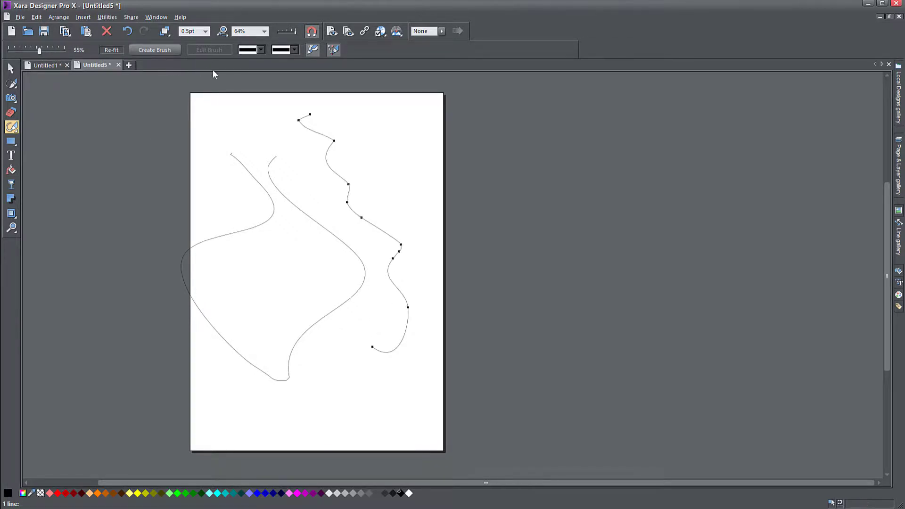
pyautogui.click(10, 69)
pyautogui.moveTo(159, 125)
pyautogui.mouseDown()
pyautogui.moveTo(382, 321)
pyautogui.moveTo(405, 360)
pyautogui.mouseUp()
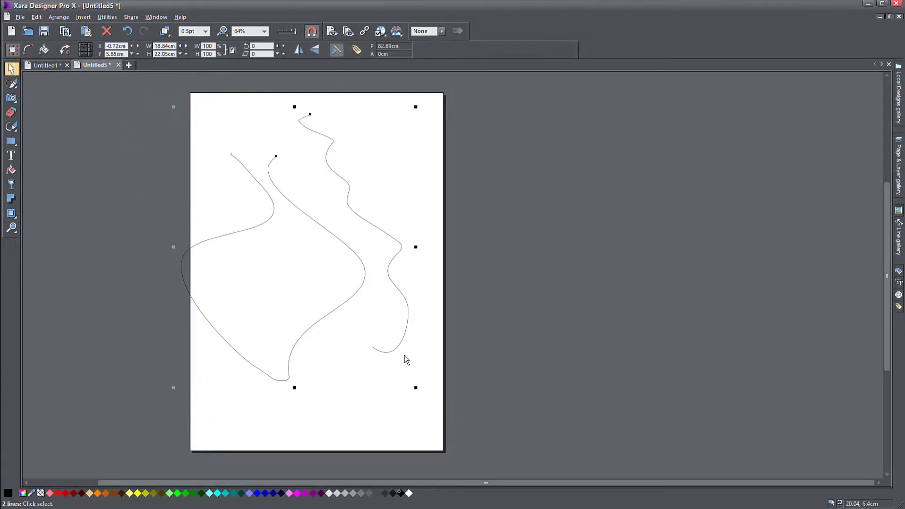
pyautogui.click(205, 32)
pyautogui.click(185, 75)
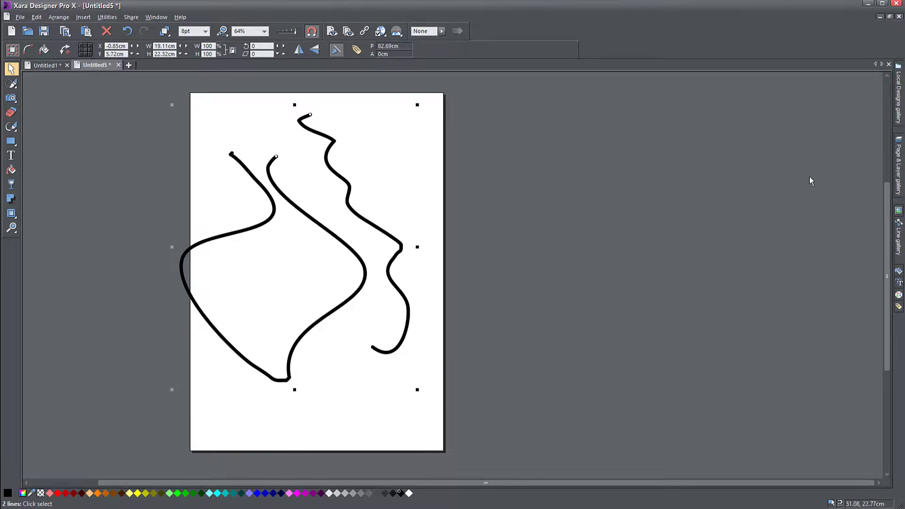
# Step: Try the Bubbles 2, Dry 1 and Dry 3 brushes from the Line gallery on both selected lines
pyautogui.click(900, 223)
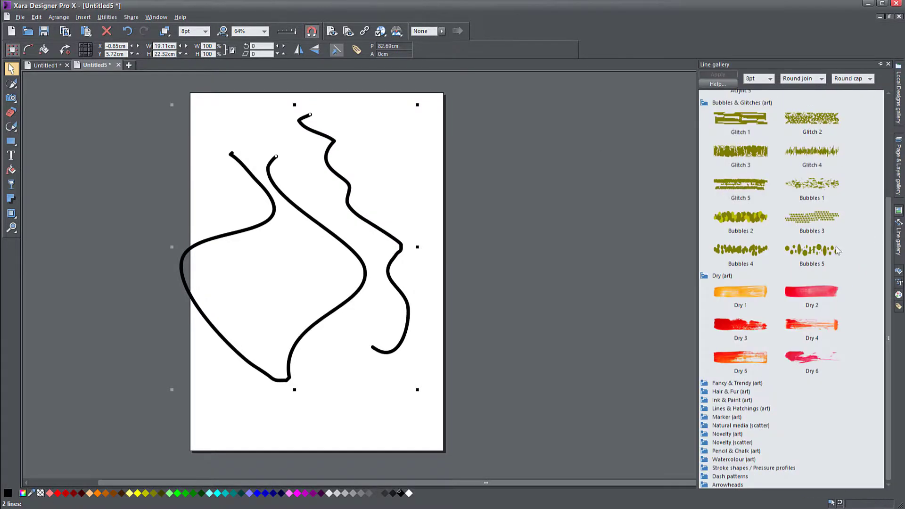
pyautogui.doubleClick(740, 217)
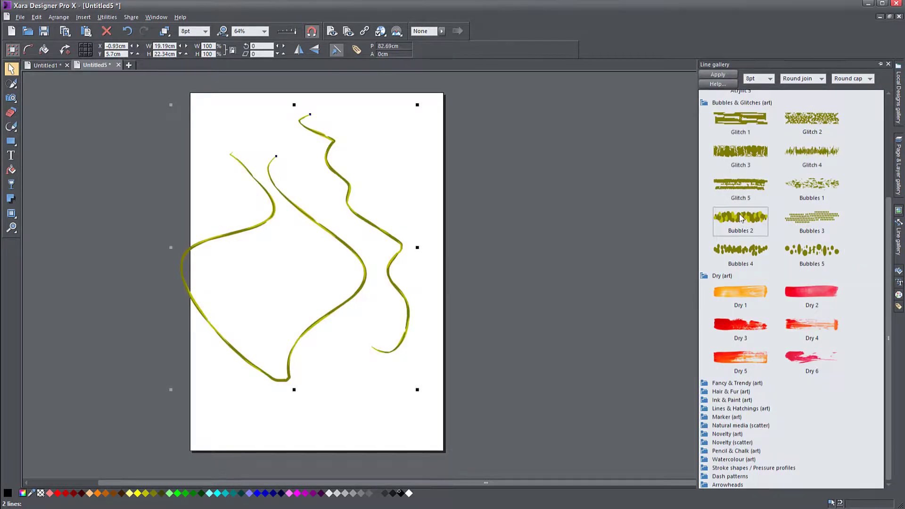
pyautogui.doubleClick(764, 295)
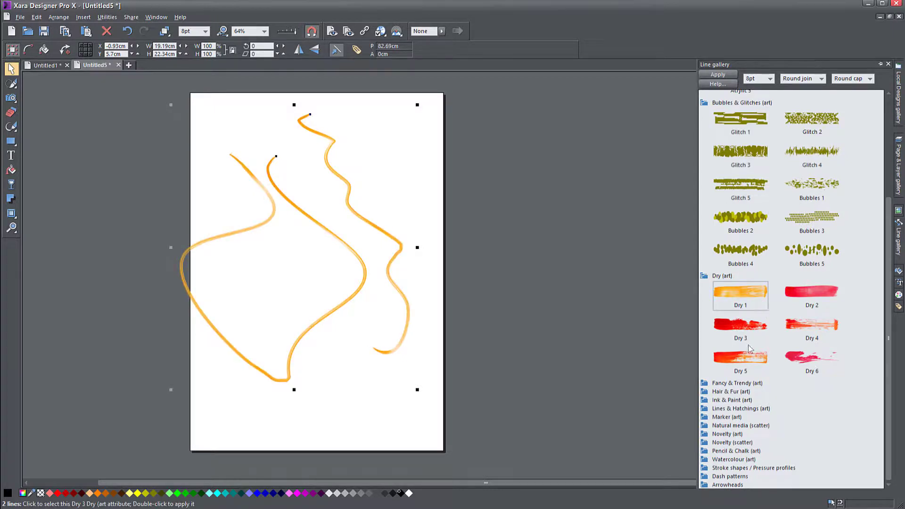
pyautogui.doubleClick(743, 326)
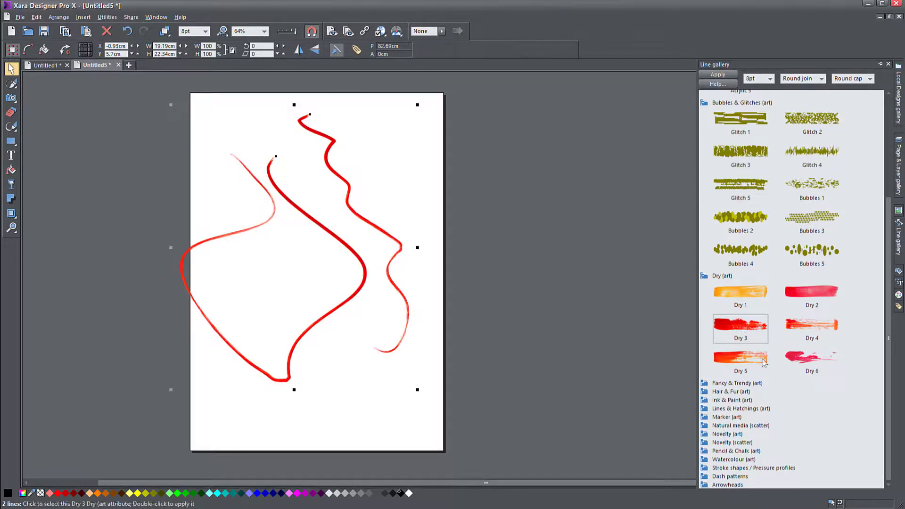
# Step: Expand the Fancy & Trendy brushes, try Fancy 2 on both lines, and apply Fancy 3 to them
pyautogui.click(718, 385)
pyautogui.scroll(-3, 727, 399)
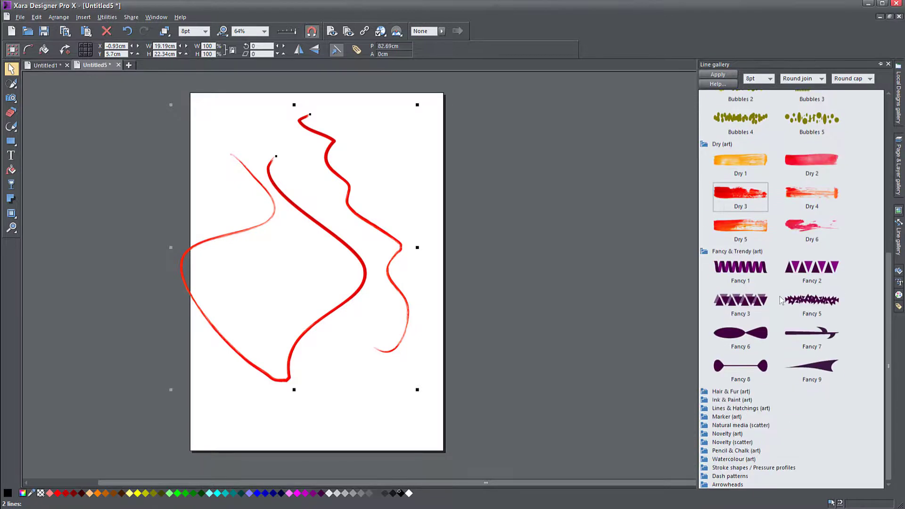
pyautogui.doubleClick(815, 278)
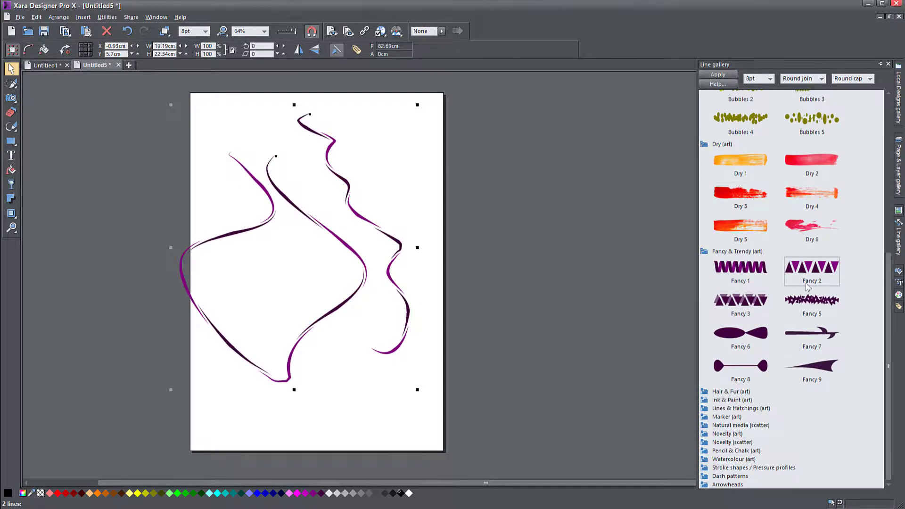
pyautogui.doubleClick(756, 307)
pyautogui.click(600, 211)
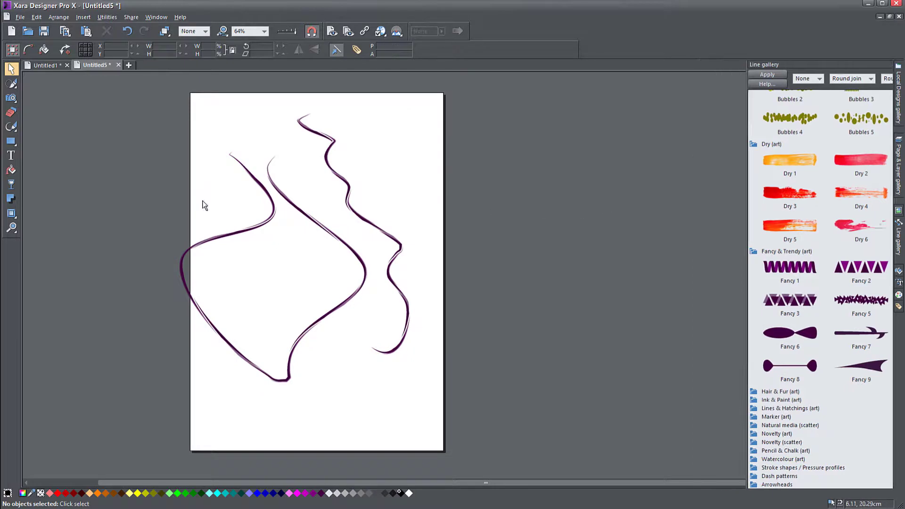
# Step: Draw several curved freehand strokes with the Fancy 3 brush across the upper part of the page, including a large spiral loop
pyautogui.click(12, 128)
pyautogui.moveTo(234, 123); pyautogui.dragTo(343, 205)
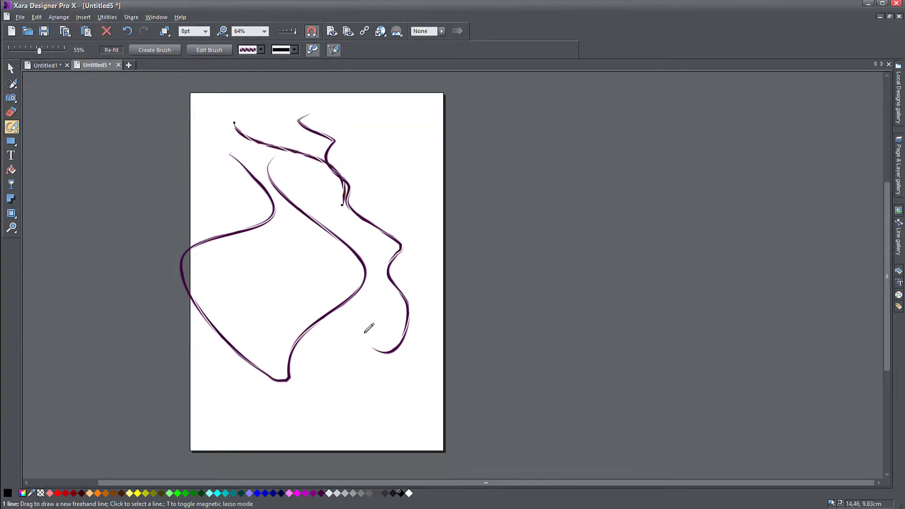
pyautogui.moveTo(364, 333); pyautogui.dragTo(384, 299)
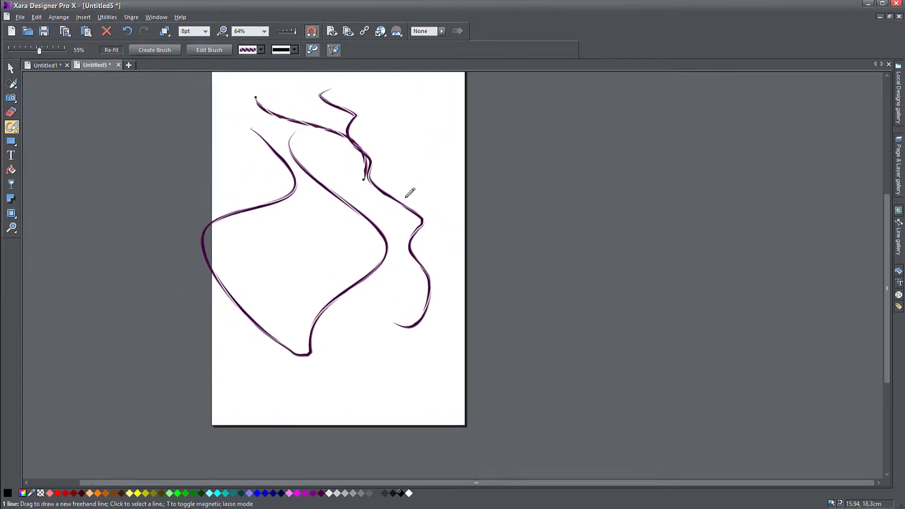
pyautogui.scroll(4, 410, 192)
pyautogui.moveTo(417, 137); pyautogui.dragTo(330, 318)
pyautogui.moveTo(162, 112)
pyautogui.mouseDown()
pyautogui.moveTo(255, 141)
pyautogui.moveTo(320, 321)
pyautogui.mouseUp()
pyautogui.moveTo(174, 90)
pyautogui.mouseDown()
pyautogui.moveTo(419, 169)
pyautogui.moveTo(369, 231)
pyautogui.moveTo(296, 288)
pyautogui.moveTo(342, 359)
pyautogui.moveTo(461, 306)
pyautogui.moveTo(411, 187)
pyautogui.moveTo(294, 210)
pyautogui.moveTo(238, 277)
pyautogui.moveTo(300, 395)
pyautogui.moveTo(421, 431)
pyautogui.moveTo(490, 400)
pyautogui.mouseUp()
# Step: Apply the Dry 3 brush to the spiral stroke and draw another long curved freehand stroke across it with the same brush
pyautogui.click(897, 241)
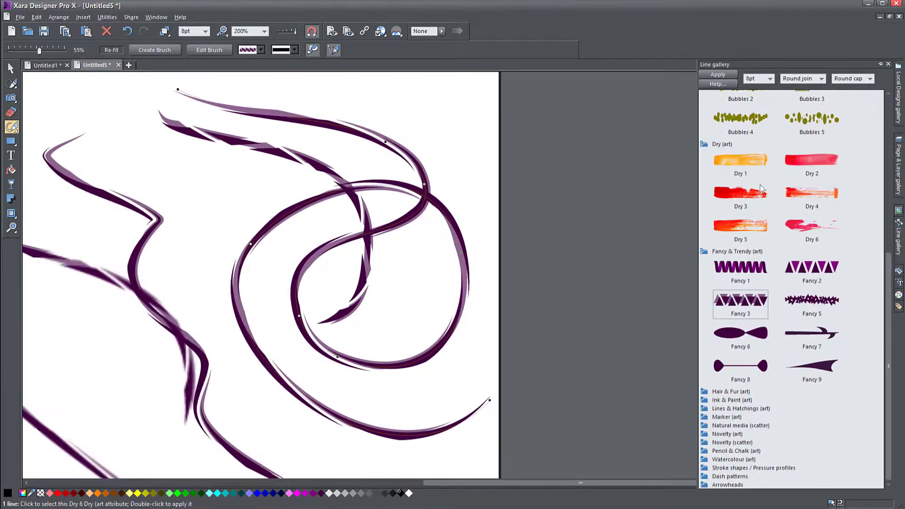
pyautogui.click(725, 197)
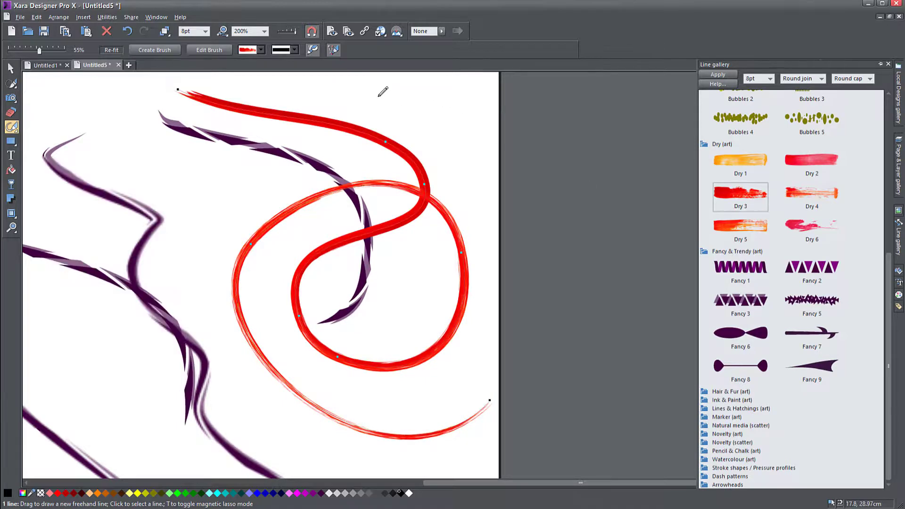
pyautogui.moveTo(380, 96)
pyautogui.mouseDown()
pyautogui.moveTo(433, 277)
pyautogui.moveTo(321, 272)
pyautogui.moveTo(202, 216)
pyautogui.moveTo(101, 203)
pyautogui.moveTo(62, 271)
pyautogui.mouseUp()
pyautogui.scroll(-4, 234, 242)
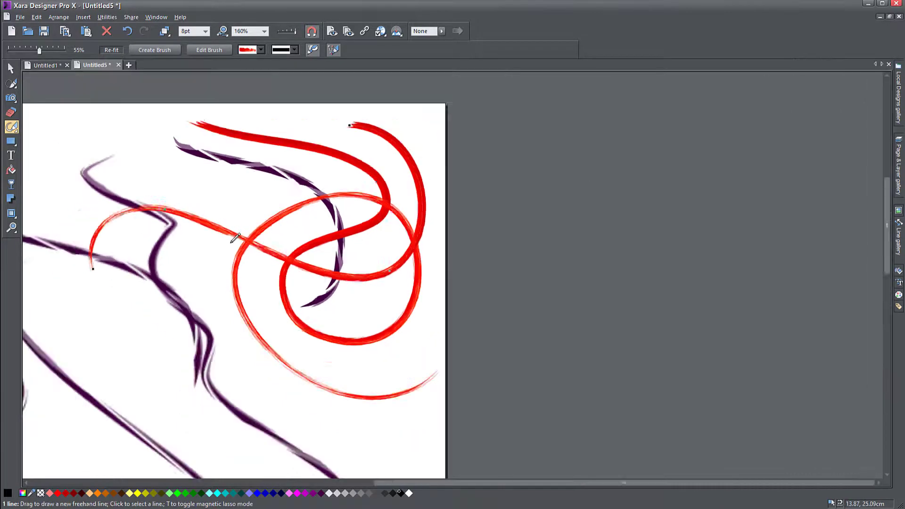
pyautogui.moveTo(172, 365); pyautogui.dragTo(331, 180)
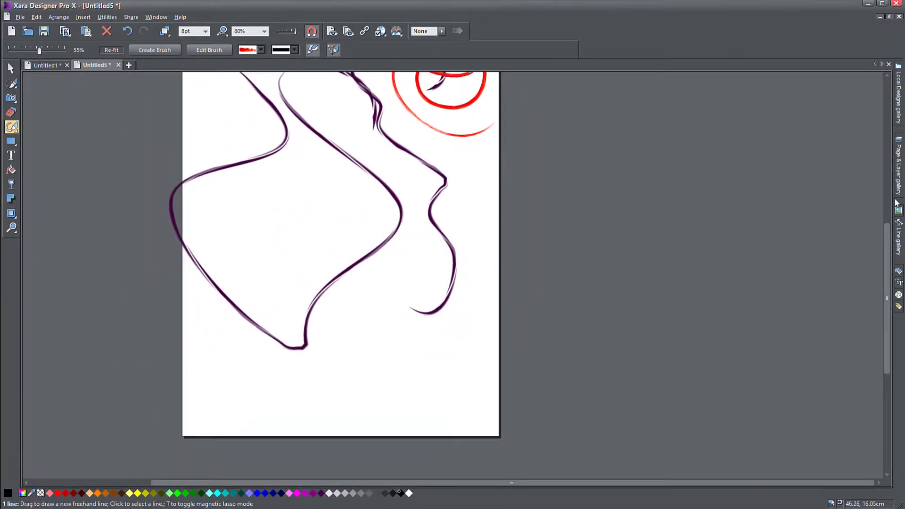
# Step: Expand the Hair & Fur, Ink & Paint and Watercolour folders in the Line gallery and examine their brushes and the line width options
pyautogui.moveTo(898, 245)
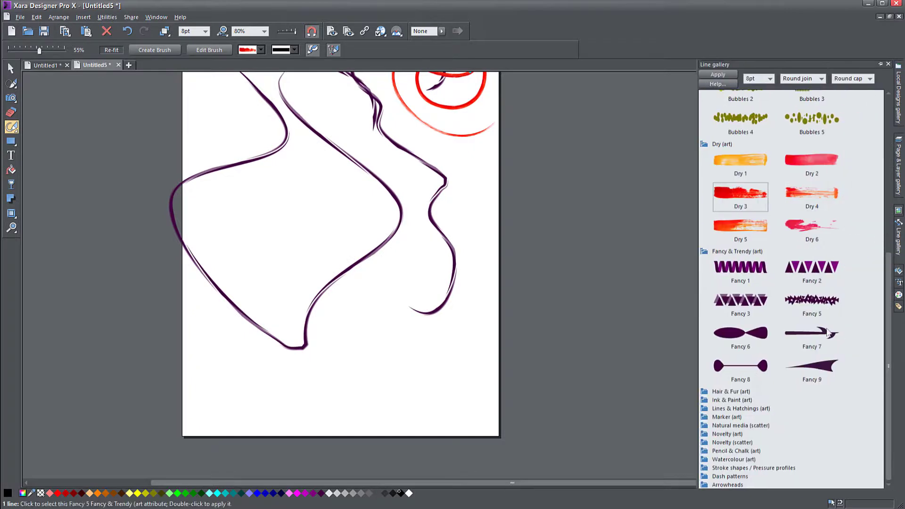
pyautogui.click(729, 392)
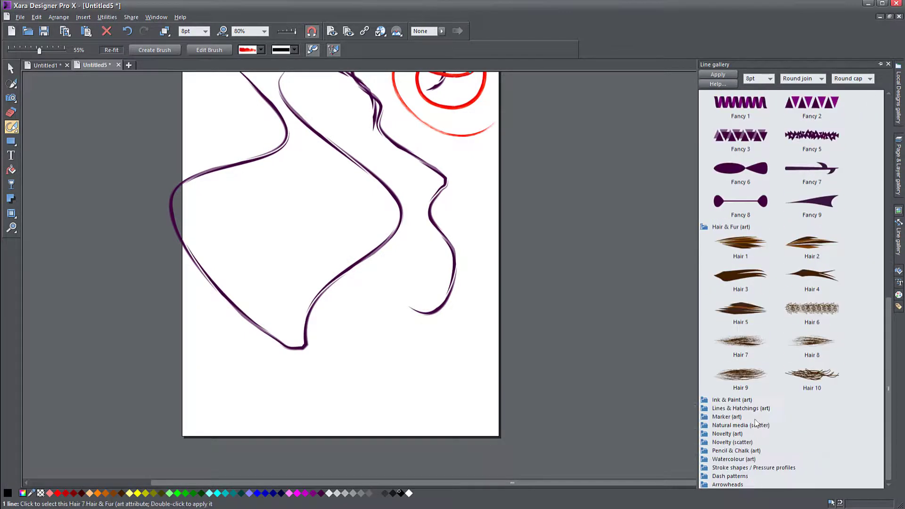
pyautogui.click(727, 400)
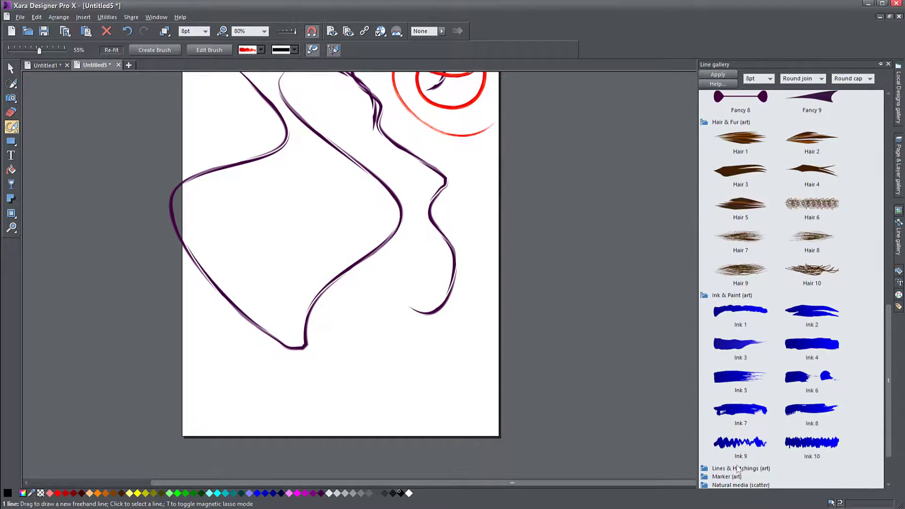
pyautogui.click(734, 460)
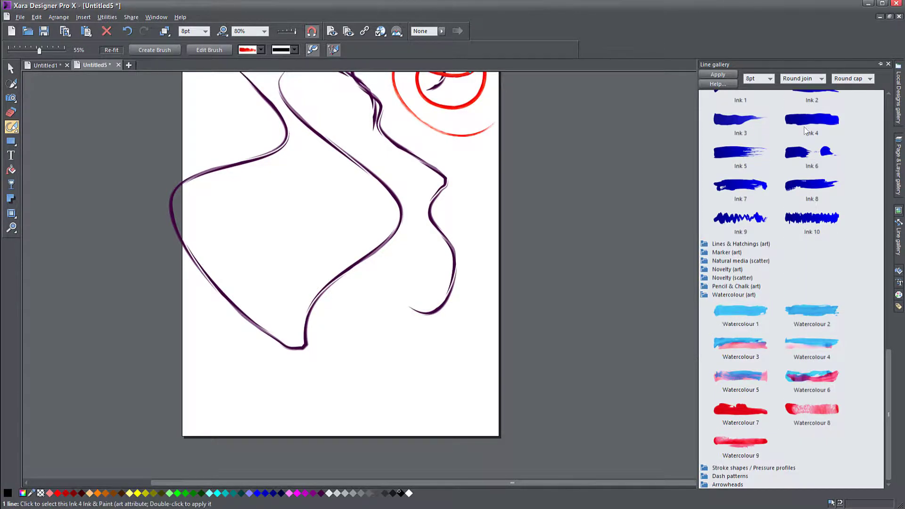
pyautogui.click(770, 78)
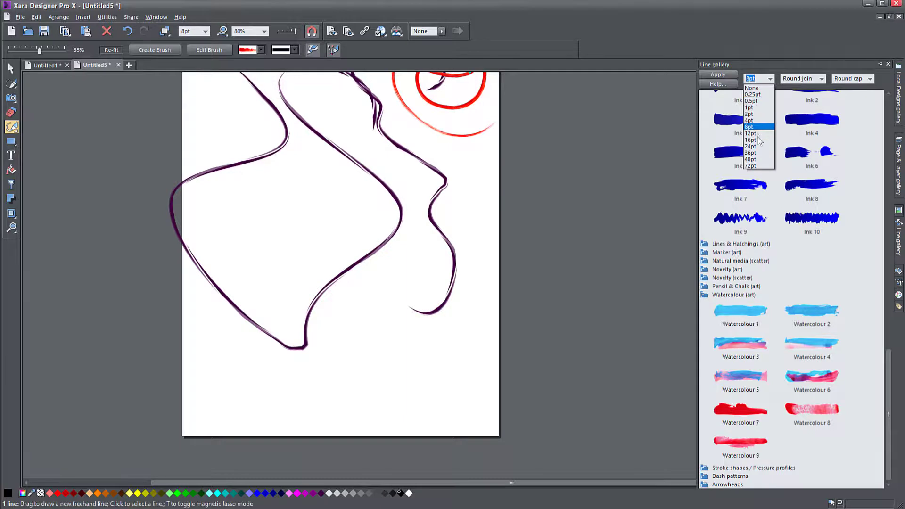
# Step: View the Fill gallery, expand the Installed Fonts folder in the Fonts gallery, and keep the gallery permanently open
pyautogui.click(900, 271)
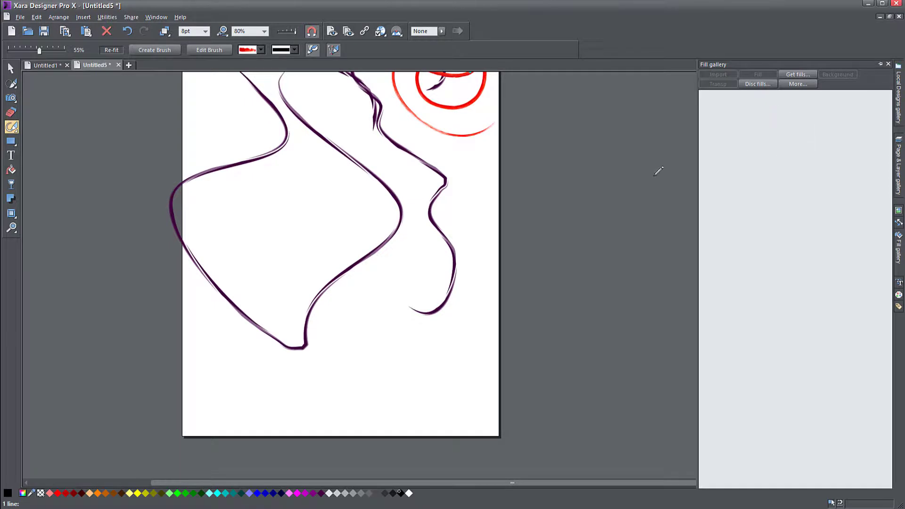
pyautogui.moveTo(900, 245)
pyautogui.moveTo(900, 285)
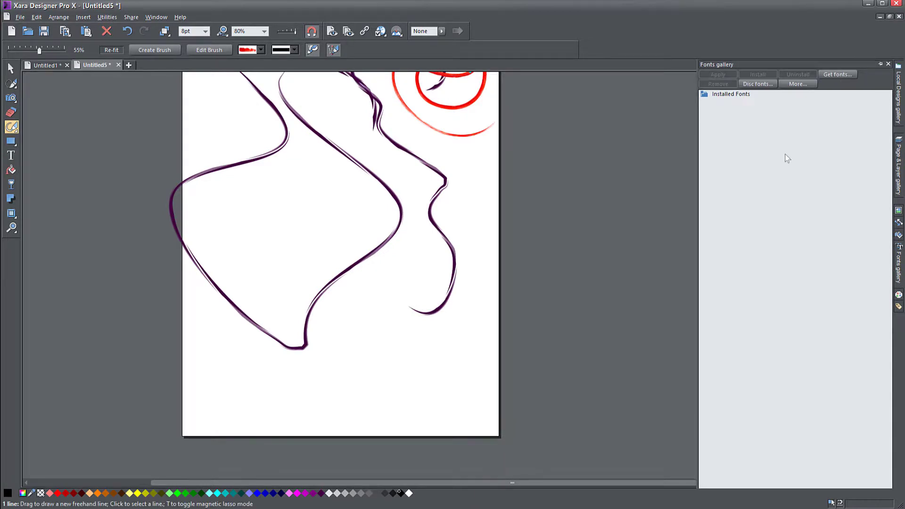
pyautogui.click(705, 97)
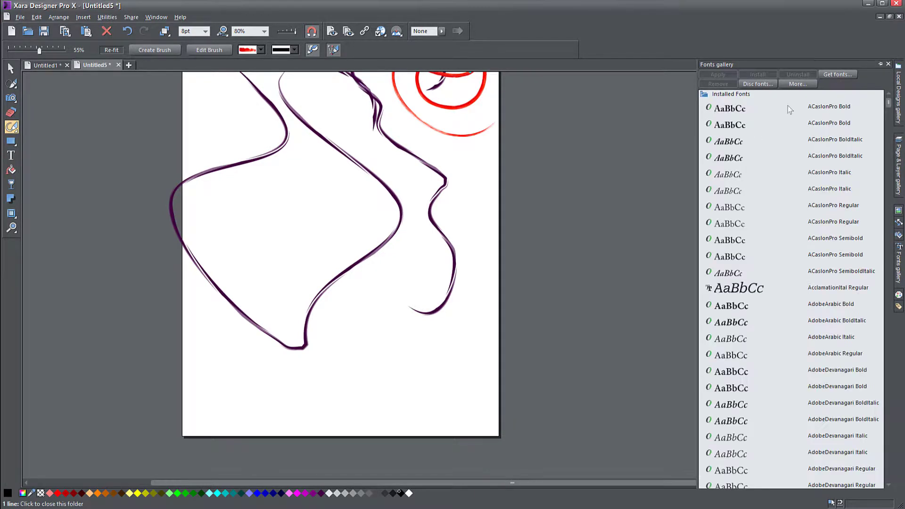
pyautogui.click(881, 66)
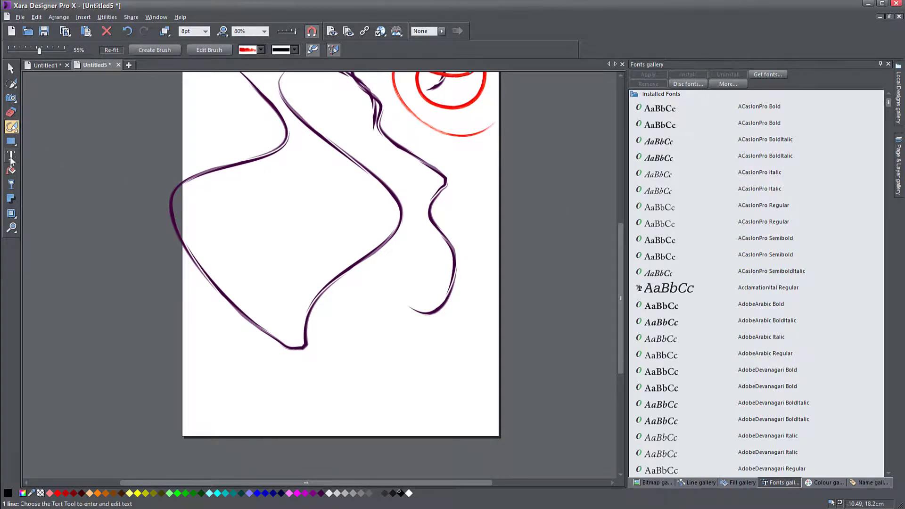
# Step: Add the text line "This is some text" below the large curved line near the bottom of the page
pyautogui.press('t')
pyautogui.click(253, 372)
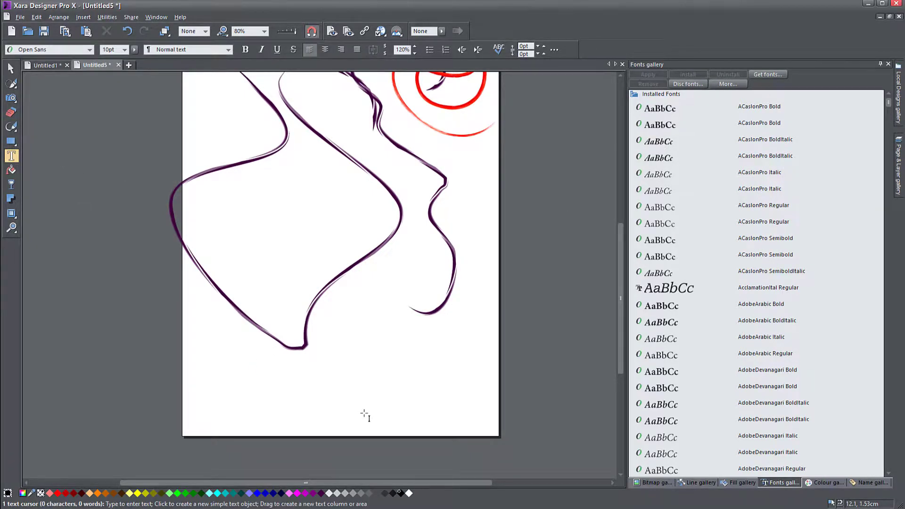
pyautogui.write('This is some tex')
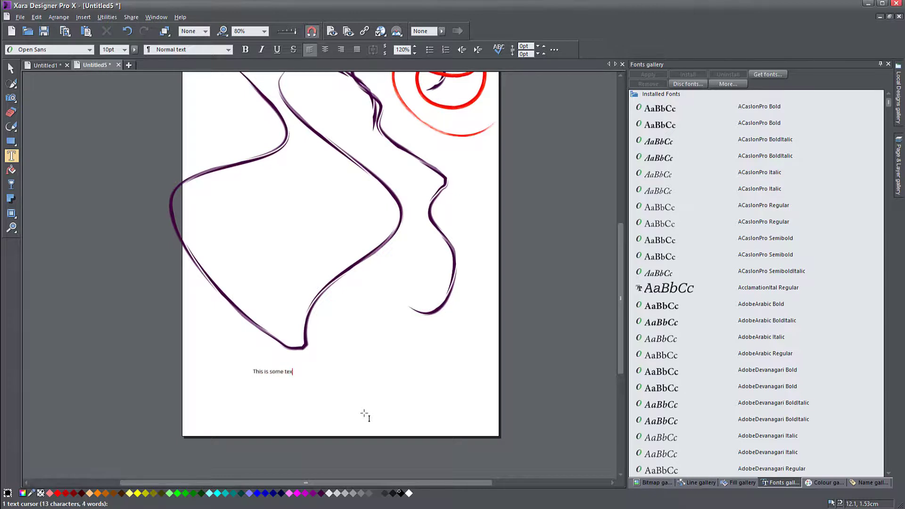
pyautogui.write('t')
pyautogui.press('Escape')
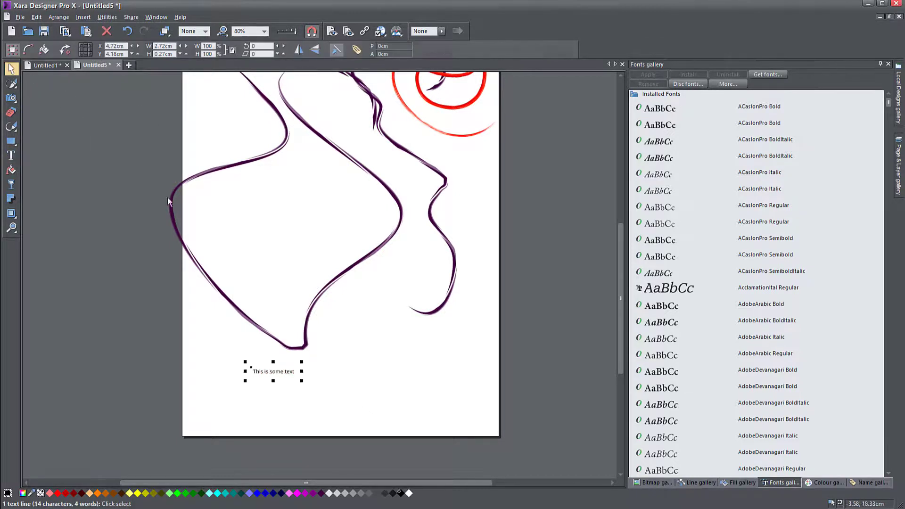
# Step: Enlarge the text line to about 14.8 cm wide and position it in the empty area near the page's lower edge
pyautogui.moveTo(302, 362); pyautogui.dragTo(286, 304)
pyautogui.scroll(2, 303, 295)
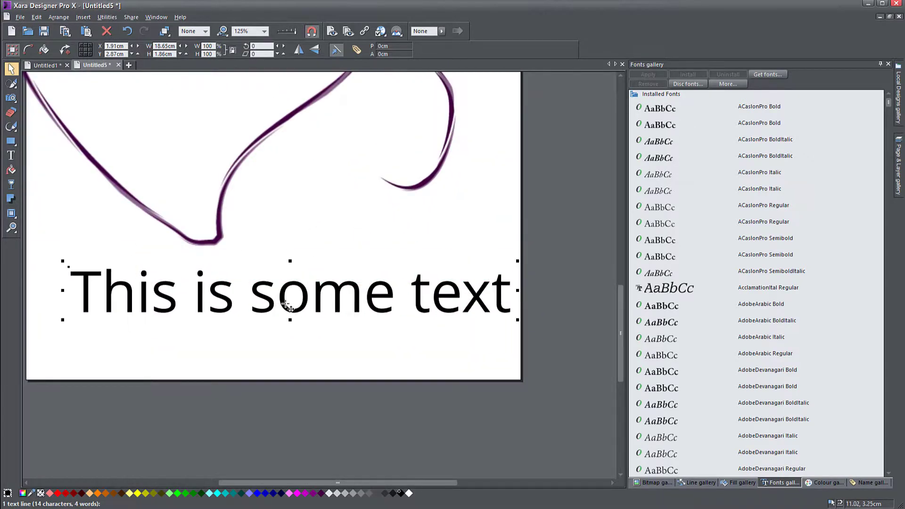
pyautogui.moveTo(420, 303)
pyautogui.mouseDown()
pyautogui.moveTo(383, 312)
pyautogui.moveTo(440, 311)
pyautogui.moveTo(432, 303)
pyautogui.mouseUp()
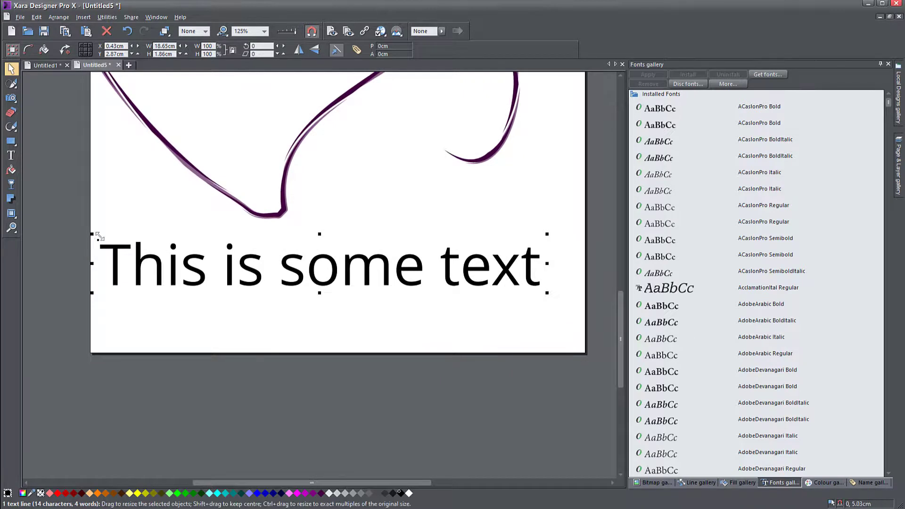
pyautogui.moveTo(99, 236); pyautogui.dragTo(189, 245)
pyautogui.moveTo(319, 280); pyautogui.dragTo(300, 286)
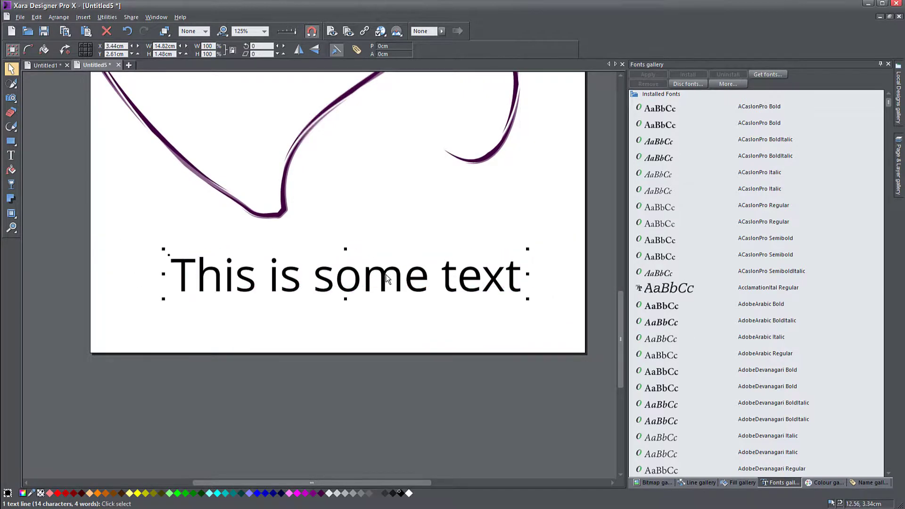
# Step: Try Acclamationital Regular and ACaslonPro Semibold on the text, apply ACaslonPro Italic, and browse further installed fonts
pyautogui.doubleClick(678, 291)
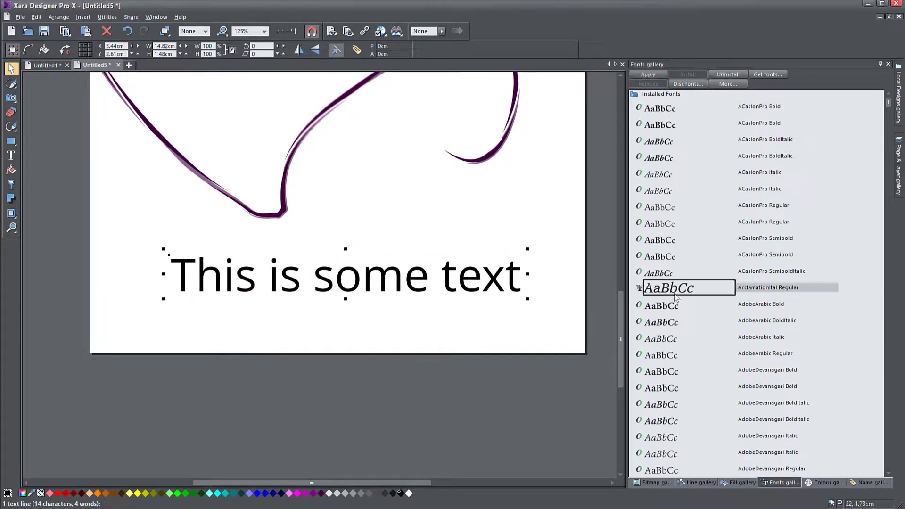
pyautogui.doubleClick(659, 245)
pyautogui.click(652, 206)
pyautogui.doubleClick(654, 175)
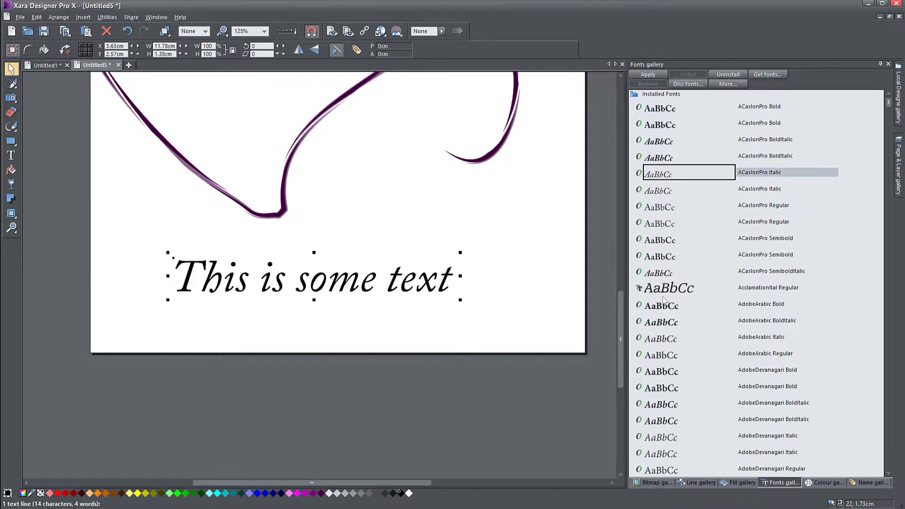
pyautogui.scroll(-3, 667, 306)
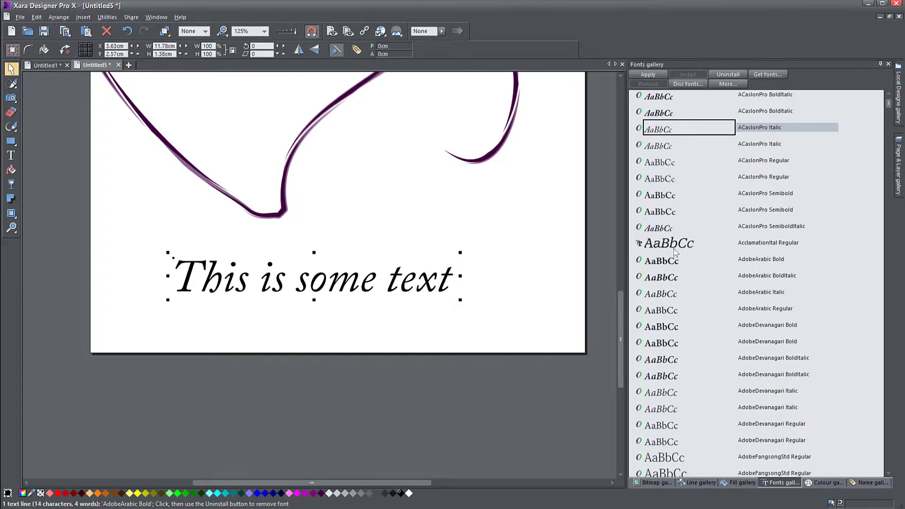
pyautogui.scroll(-12, 682, 294)
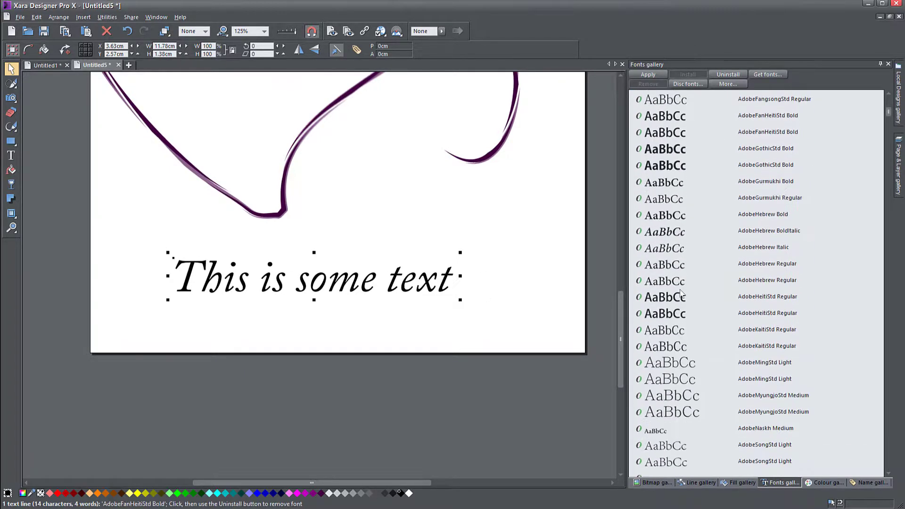
# Step: Apply the Allura Regular font to the text line and enlarge the text to about 13.6 cm wide
pyautogui.scroll(-20, 682, 293)
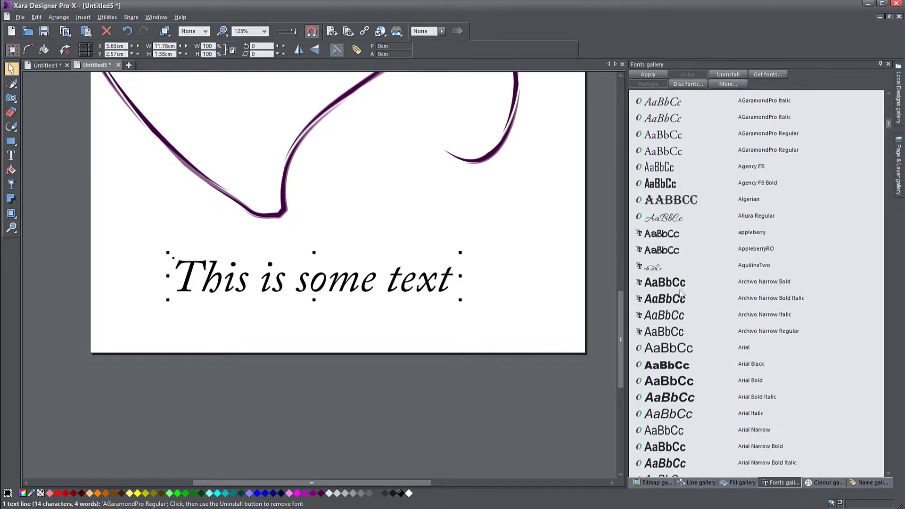
pyautogui.scroll(-1, 682, 294)
pyautogui.doubleClick(679, 203)
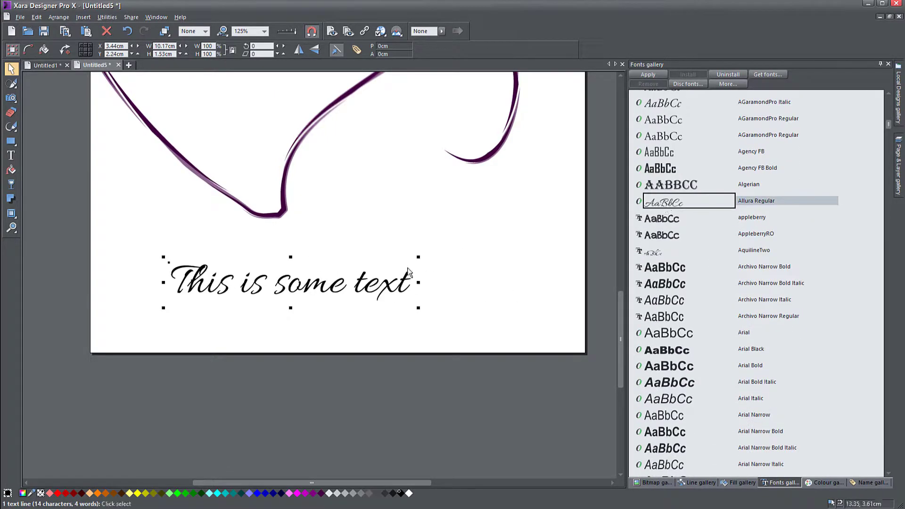
pyautogui.moveTo(419, 257); pyautogui.dragTo(465, 245)
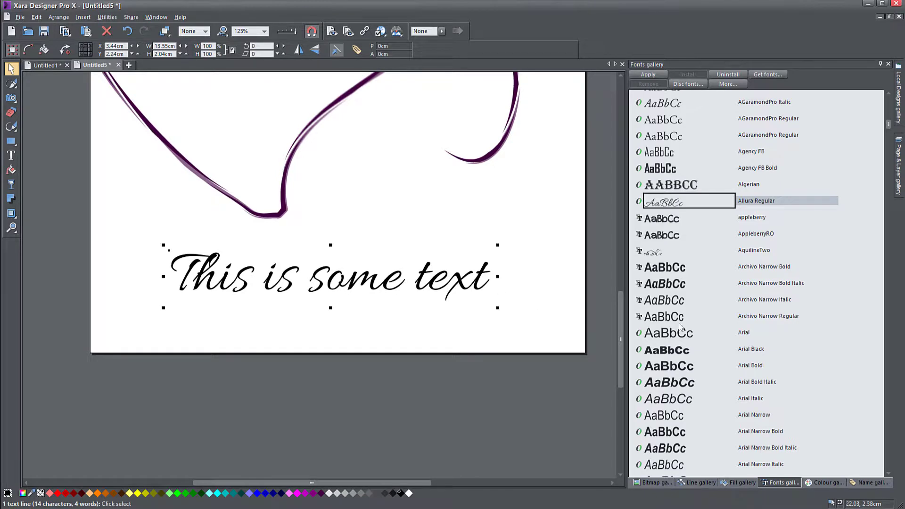
# Step: Try AquilineTwo, Bahnschrift SemiBold Condensed and Bajareczka Shadow on the text line
pyautogui.scroll(-5, 681, 325)
pyautogui.doubleClick(676, 160)
pyautogui.scroll(-4, 692, 242)
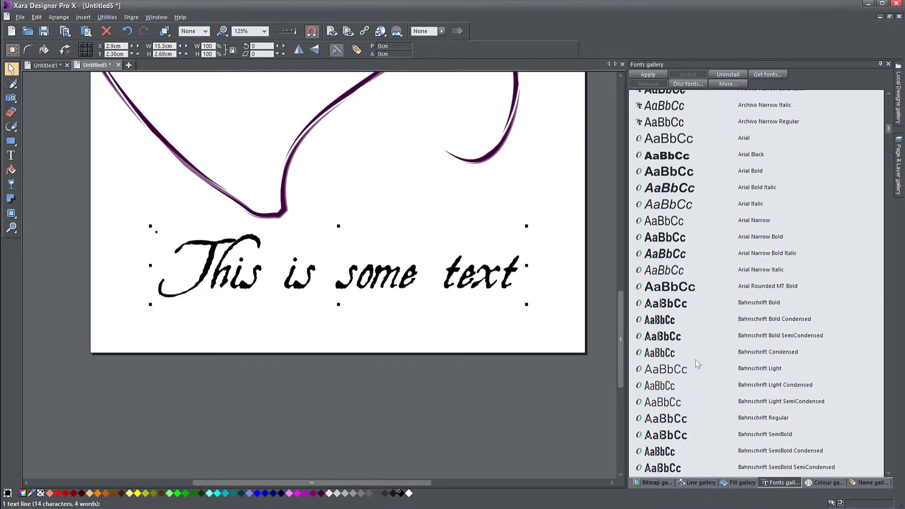
pyautogui.doubleClick(685, 355)
pyautogui.scroll(-4, 685, 355)
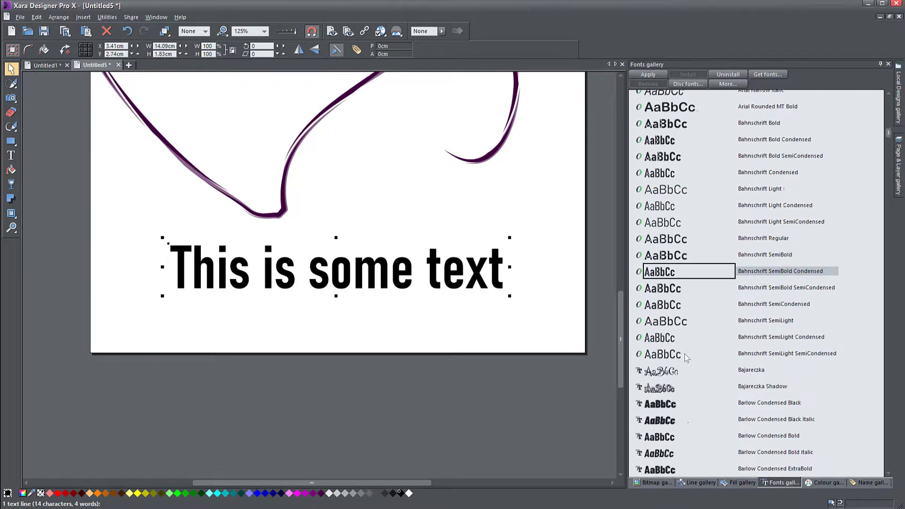
pyautogui.doubleClick(682, 347)
pyautogui.click(666, 298)
pyautogui.click(666, 298)
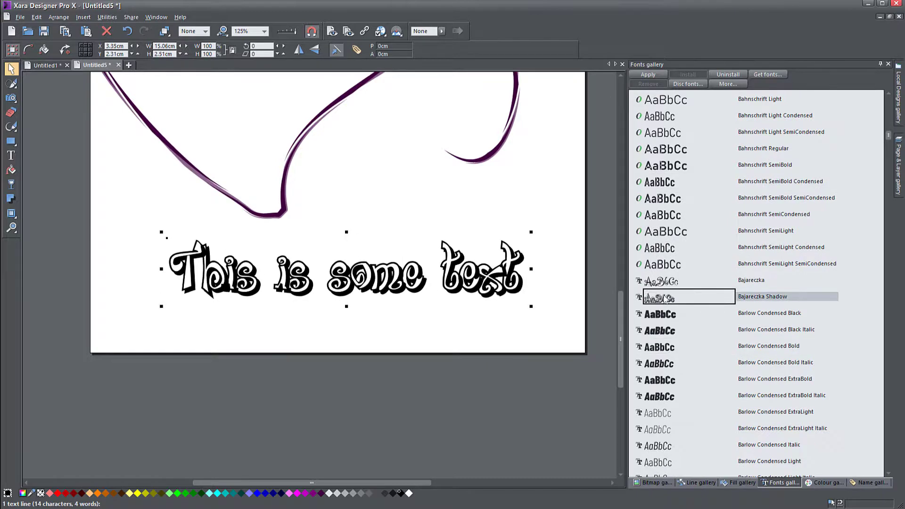
# Step: Apply Barlow Condensed ExtraLight to the text line and collapse the Fonts gallery
pyautogui.scroll(-4, 666, 302)
pyautogui.doubleClick(666, 306)
pyautogui.scroll(-4, 667, 304)
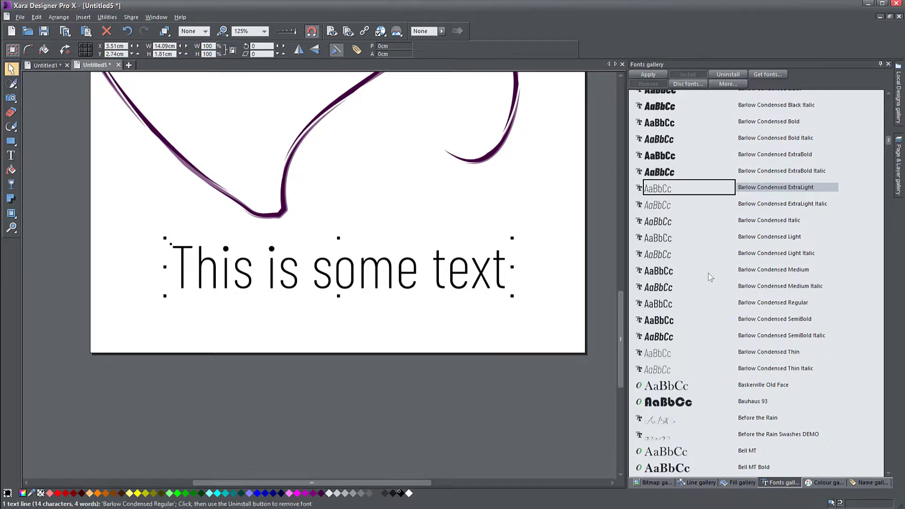
pyautogui.click(890, 64)
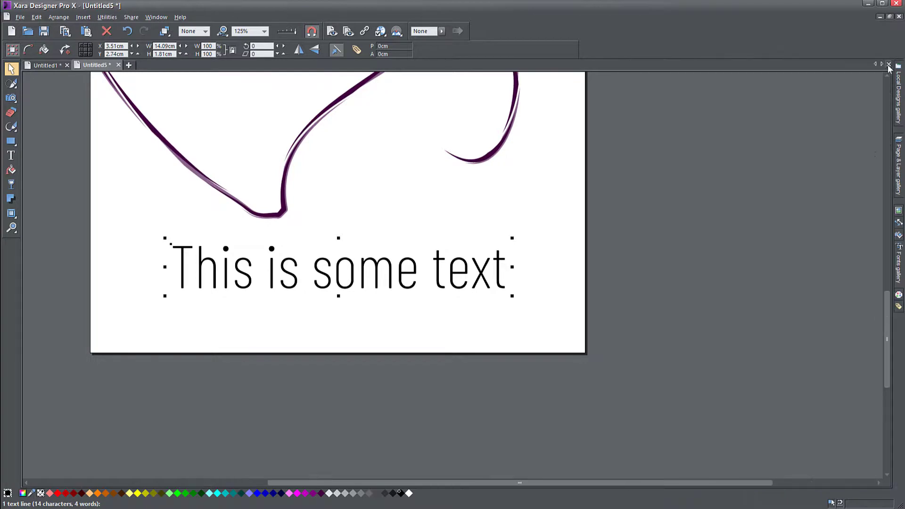
# Step: Apply the blue Theme Color 1 a from the Colour gallery to the text and shrink it to about 10.7 cm wide
pyautogui.click(899, 296)
pyautogui.moveTo(898, 273)
pyautogui.moveTo(714, 131); pyautogui.dragTo(486, 278)
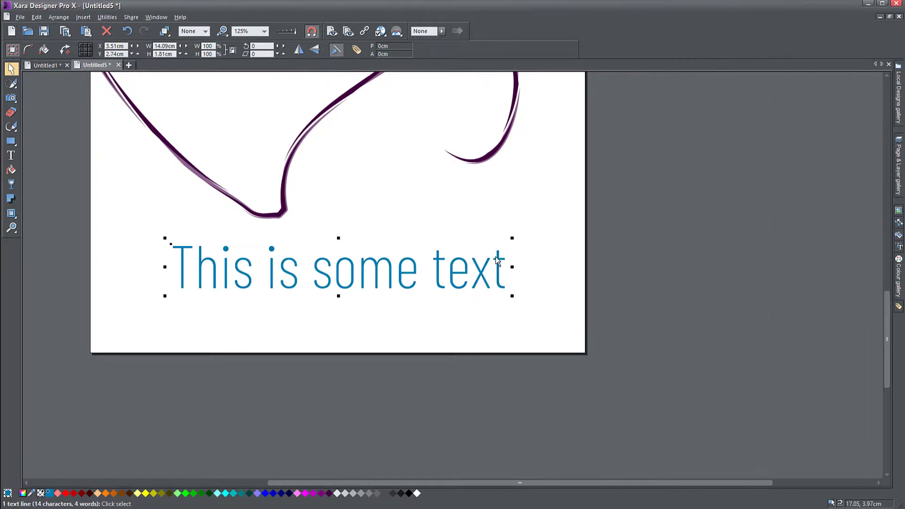
pyautogui.moveTo(512, 238); pyautogui.dragTo(433, 248)
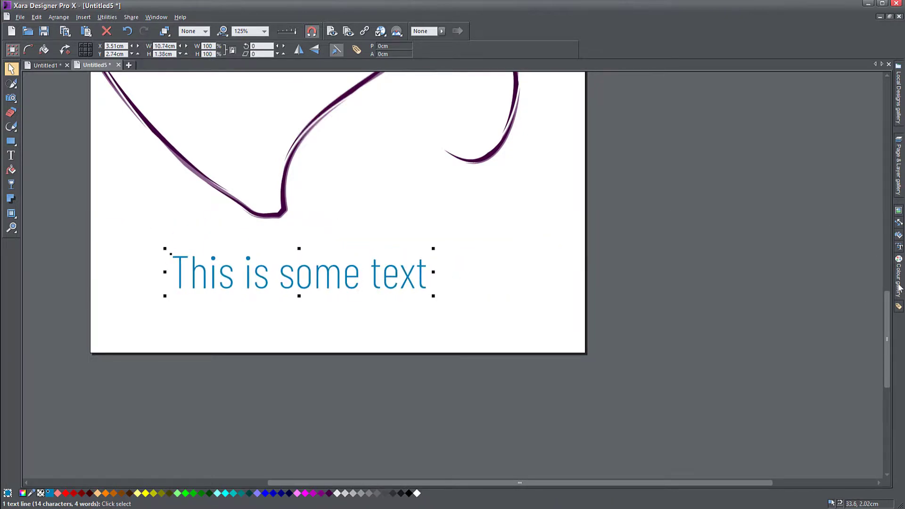
# Step: Expand the Standard Palette folder in the Colour gallery and keep the gallery permanently open
pyautogui.moveTo(899, 274)
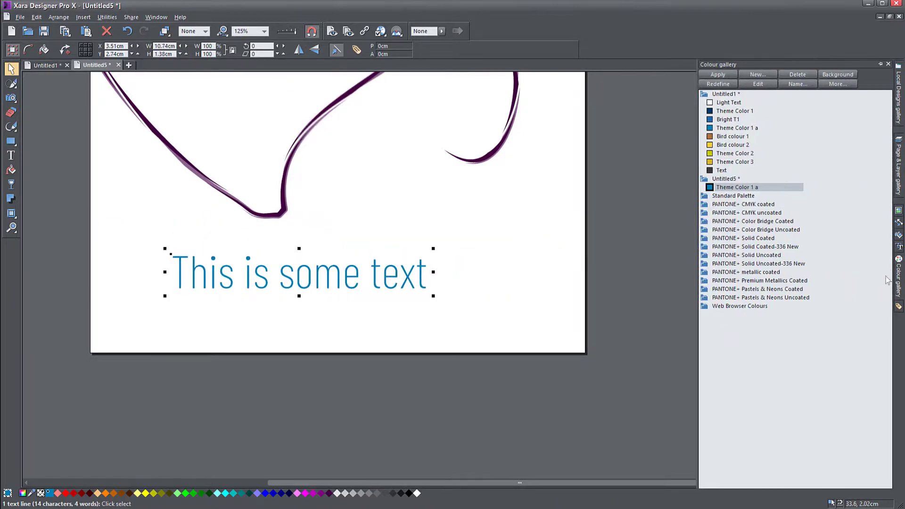
pyautogui.click(711, 198)
pyautogui.scroll(-3, 760, 247)
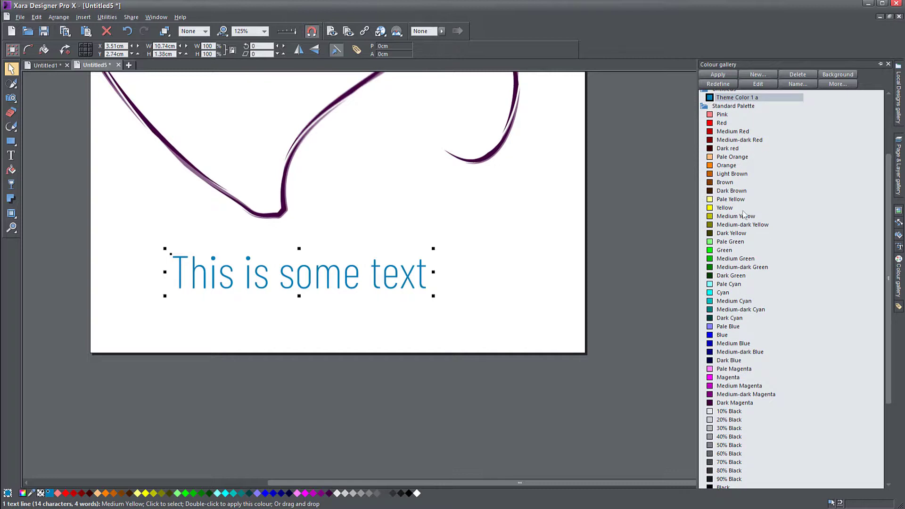
pyautogui.click(880, 65)
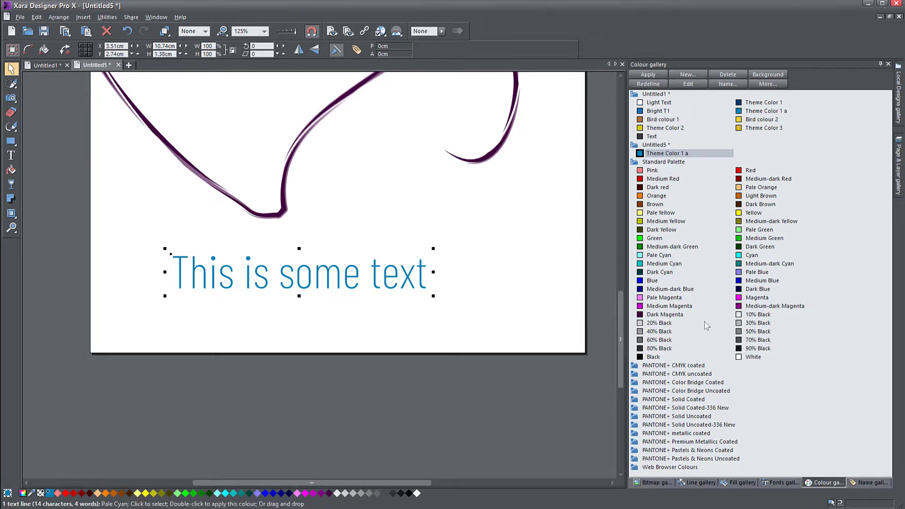
# Step: Expand and look through the PANTONE+ CMYK coated and PANTONE+ CMYK uncoated colour folders
pyautogui.click(635, 367)
pyautogui.scroll(-10, 685, 372)
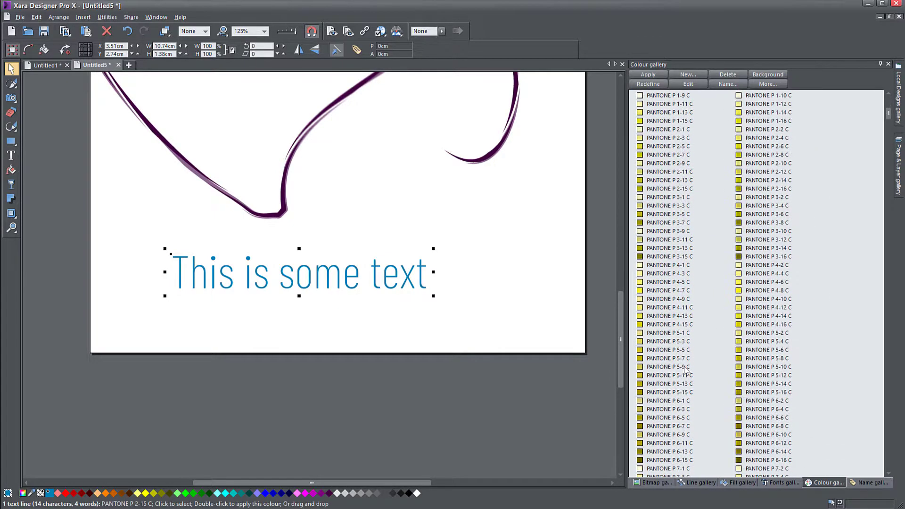
pyautogui.moveTo(889, 117); pyautogui.dragTo(896, 468)
pyautogui.click(636, 380)
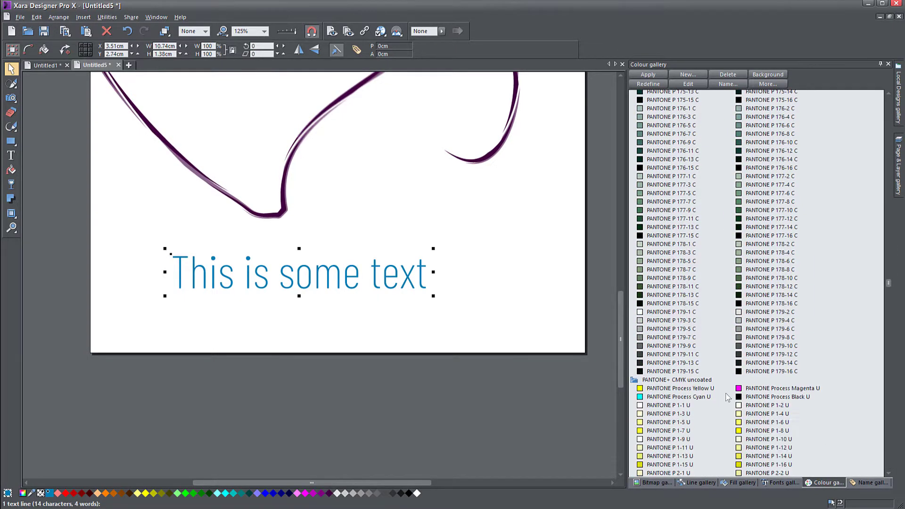
pyautogui.scroll(-8, 727, 395)
pyautogui.moveTo(890, 291); pyautogui.dragTo(889, 465)
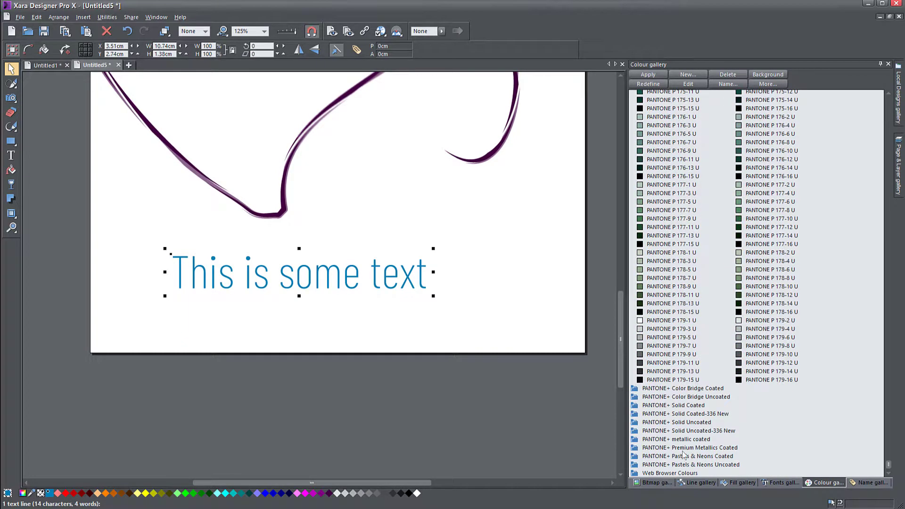
# Step: Apply PANTONE 8061 C from the PANTONE+ metallic coated folder to the text and enlarge it to about 18.6 cm wide within the page
pyautogui.click(635, 440)
pyautogui.scroll(-8, 708, 429)
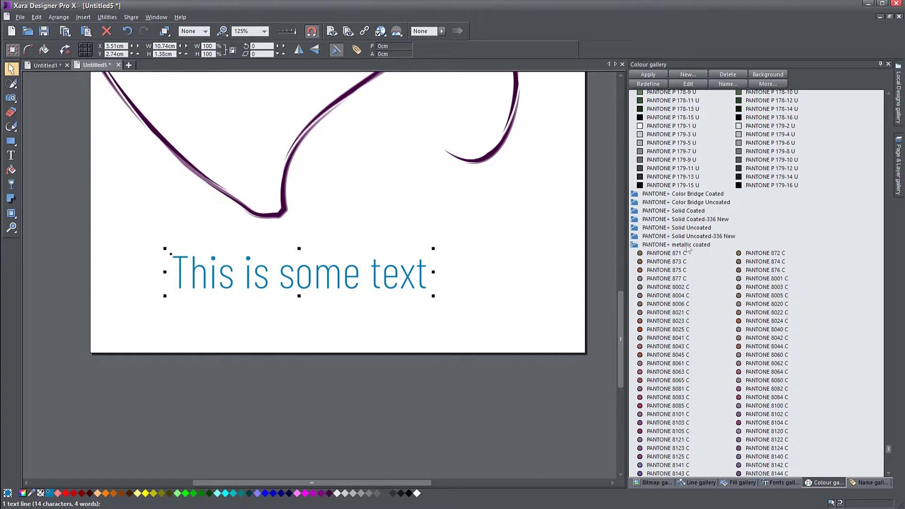
pyautogui.scroll(-3, 710, 334)
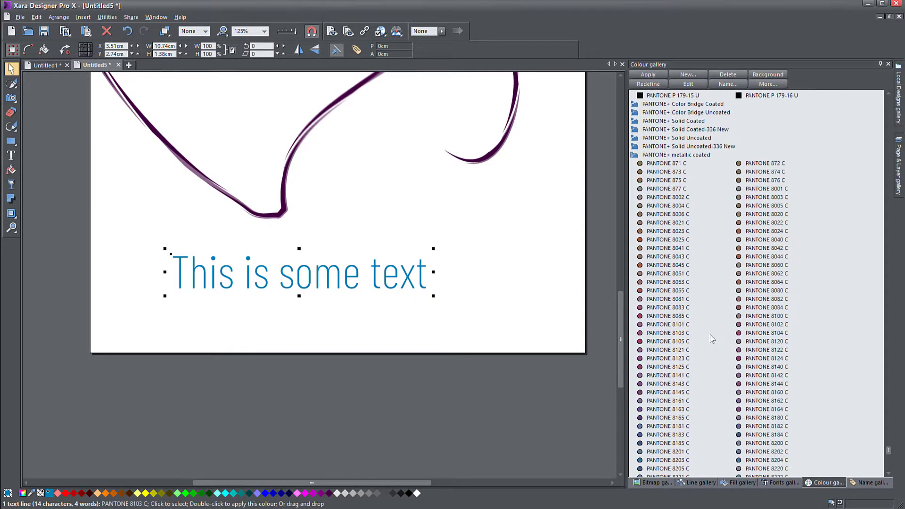
pyautogui.doubleClick(660, 274)
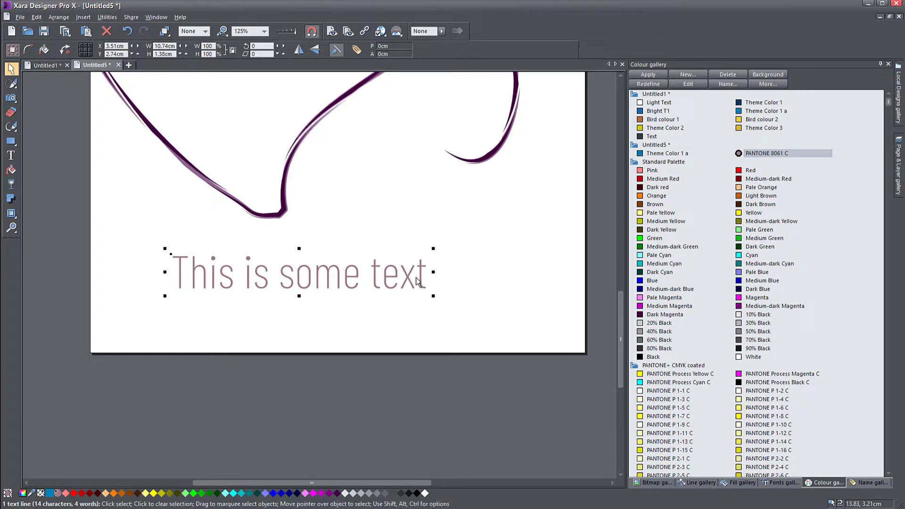
pyautogui.moveTo(432, 249); pyautogui.dragTo(500, 229)
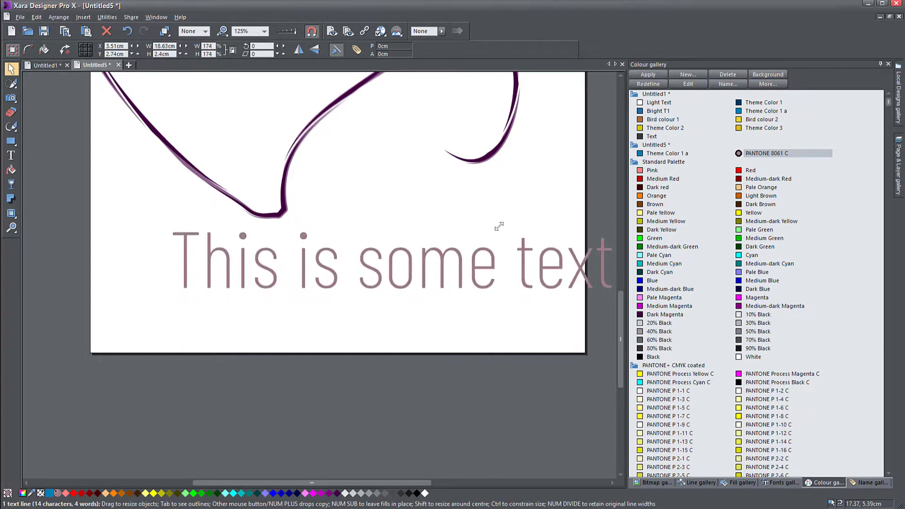
pyautogui.moveTo(489, 264); pyautogui.dragTo(444, 284)
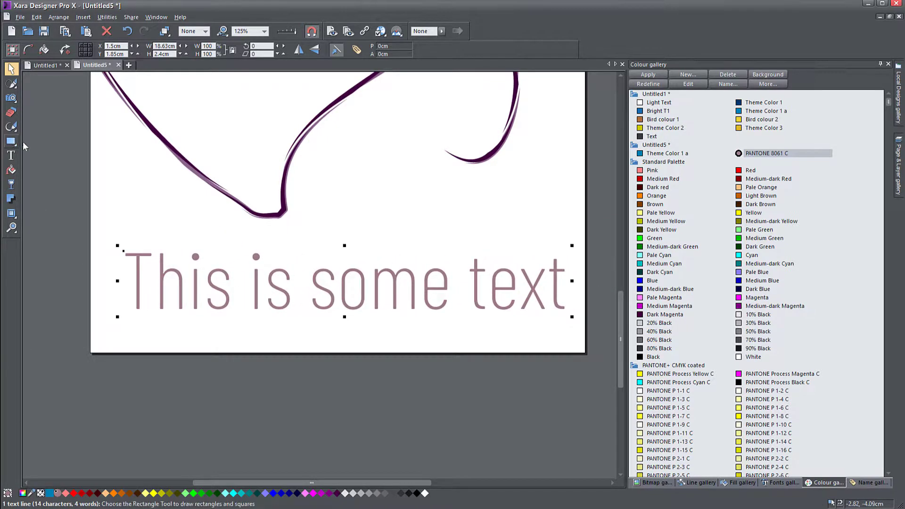
# Step: Change the text's font to Barlow Condensed ExtraBold and scale it down to about 15.3 cm wide so it fits on the page
pyautogui.click(780, 483)
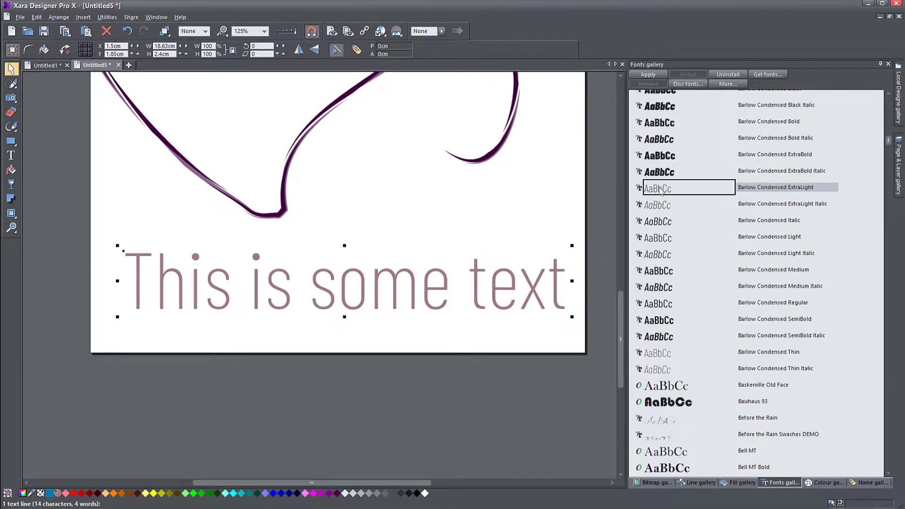
pyautogui.doubleClick(656, 155)
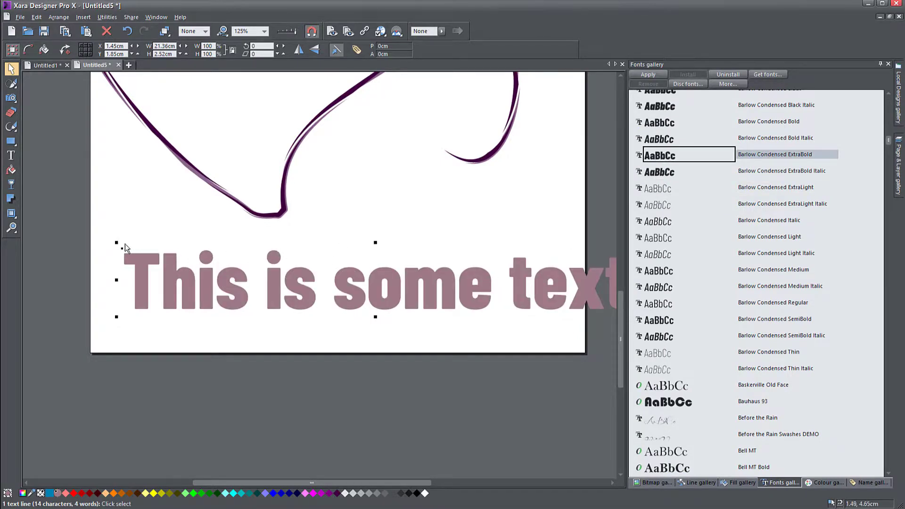
pyautogui.moveTo(116, 242); pyautogui.dragTo(264, 264)
pyautogui.moveTo(370, 301); pyautogui.dragTo(252, 309)
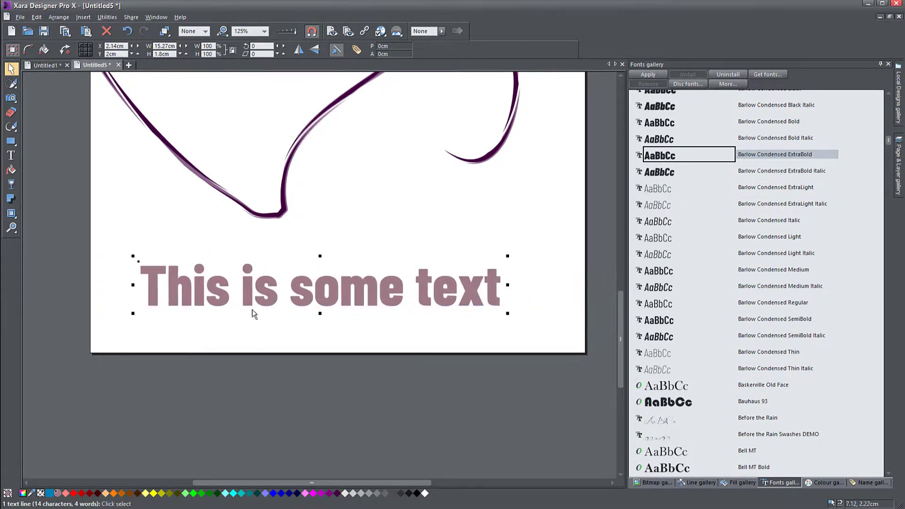
# Step: Open the Colour editor for the text's fill, reveal its advanced options and switch to the HSV colour model
pyautogui.hotkey('ctrl', 'e')
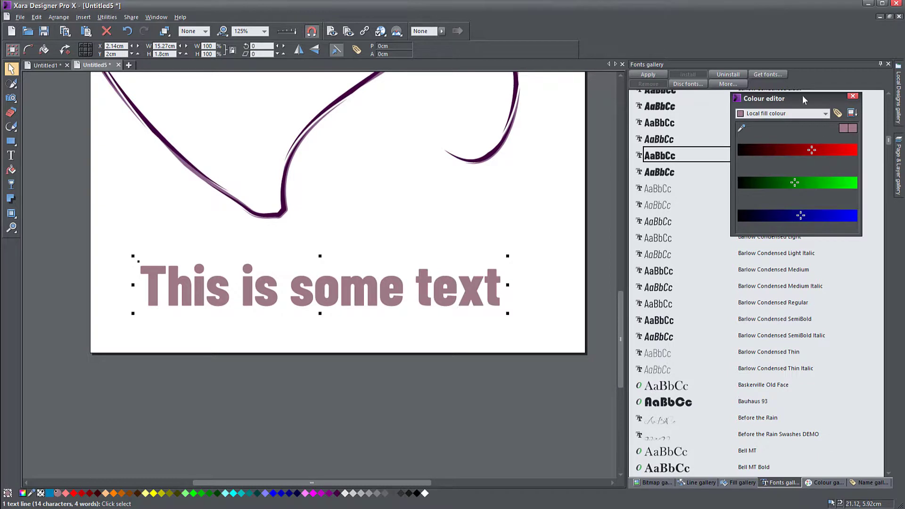
pyautogui.moveTo(804, 100); pyautogui.dragTo(460, 105)
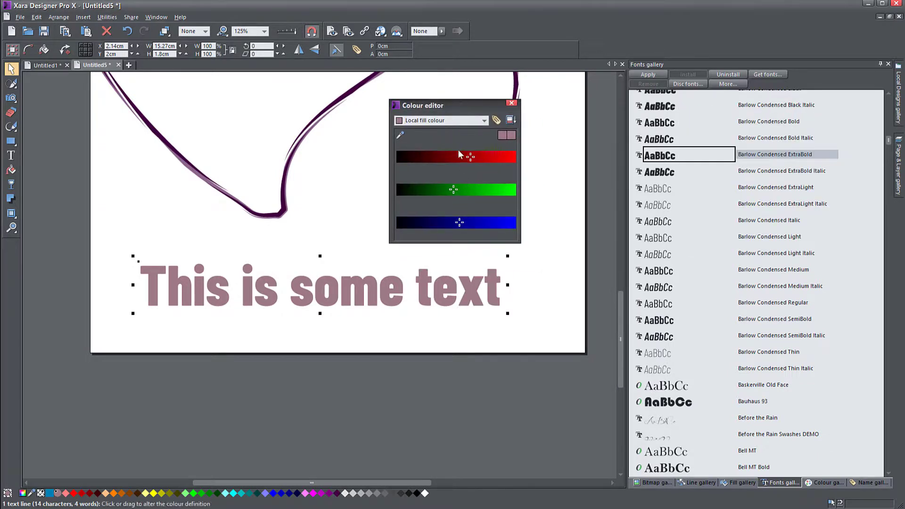
pyautogui.click(510, 119)
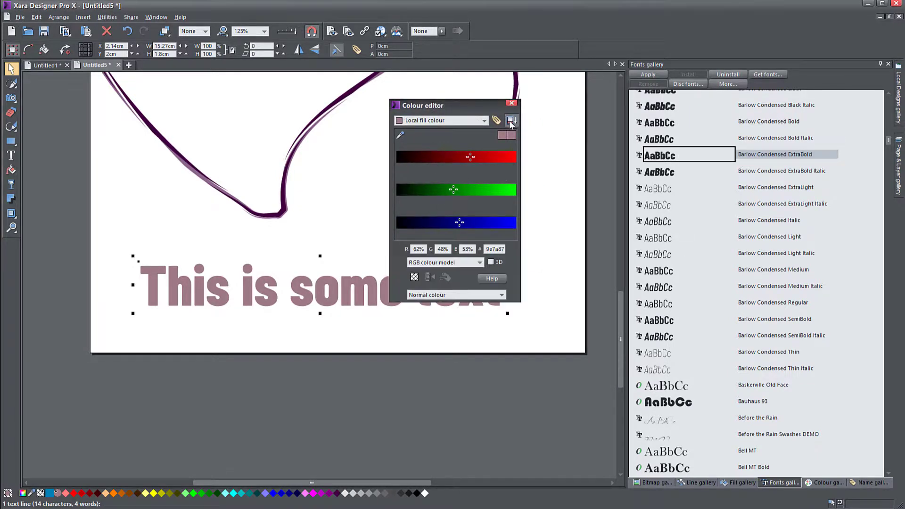
pyautogui.click(465, 122)
pyautogui.click(457, 123)
pyautogui.click(438, 263)
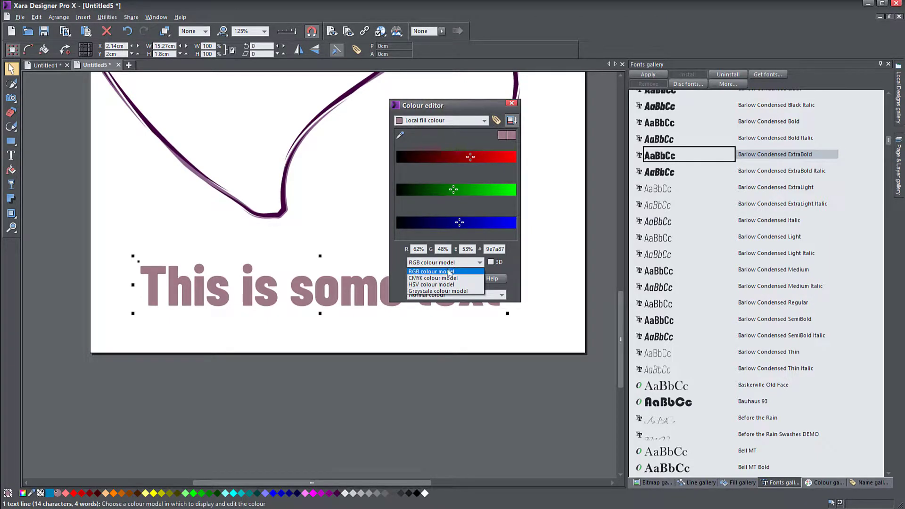
pyautogui.click(428, 284)
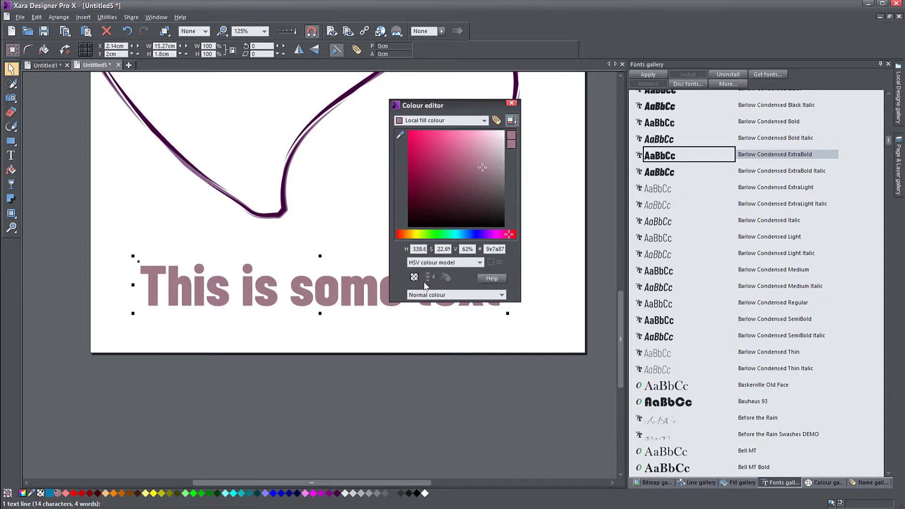
# Step: Set the text's fill to the deep pink ca215d and save it as a named colour called Raspberry
pyautogui.moveTo(471, 167)
pyautogui.mouseDown()
pyautogui.moveTo(437, 140)
pyautogui.moveTo(435, 151)
pyautogui.moveTo(423, 150)
pyautogui.mouseUp()
pyautogui.moveTo(431, 110); pyautogui.dragTo(488, 85)
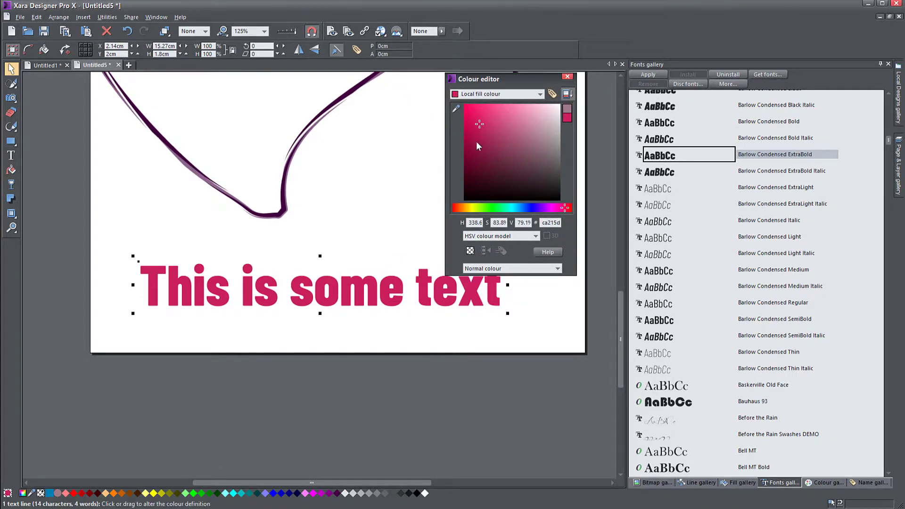
pyautogui.click(553, 94)
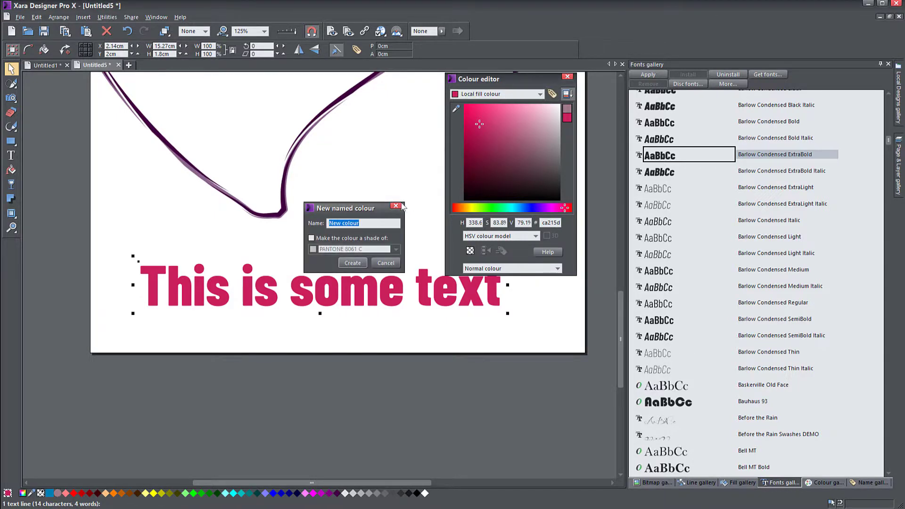
pyautogui.moveTo(350, 209); pyautogui.dragTo(360, 152)
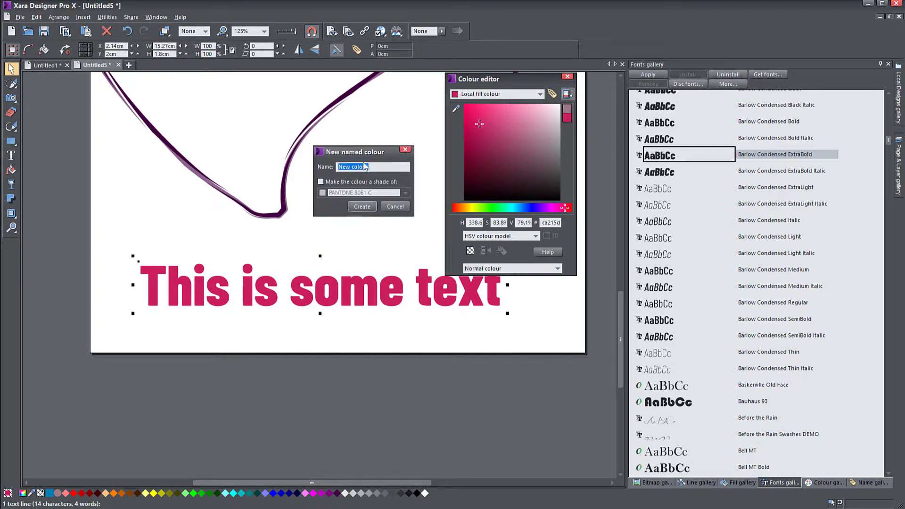
pyautogui.write('Raspberry')
pyautogui.click(363, 207)
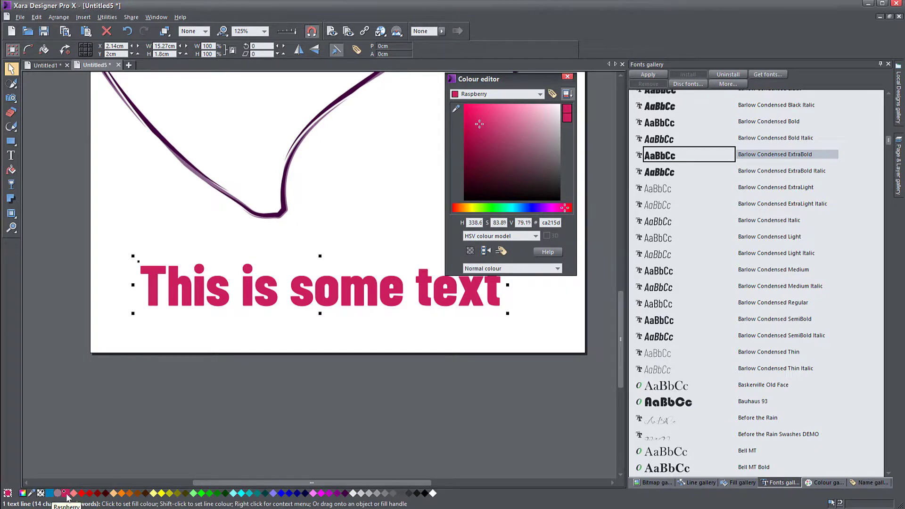
# Step: Show the document's named colours in the Colour gallery and deselect the text line
pyautogui.click(826, 483)
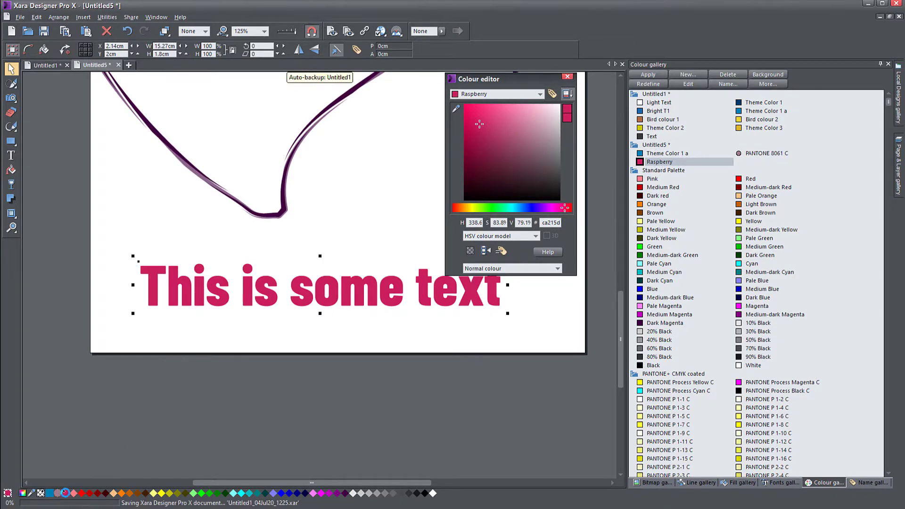
pyautogui.press('Escape')
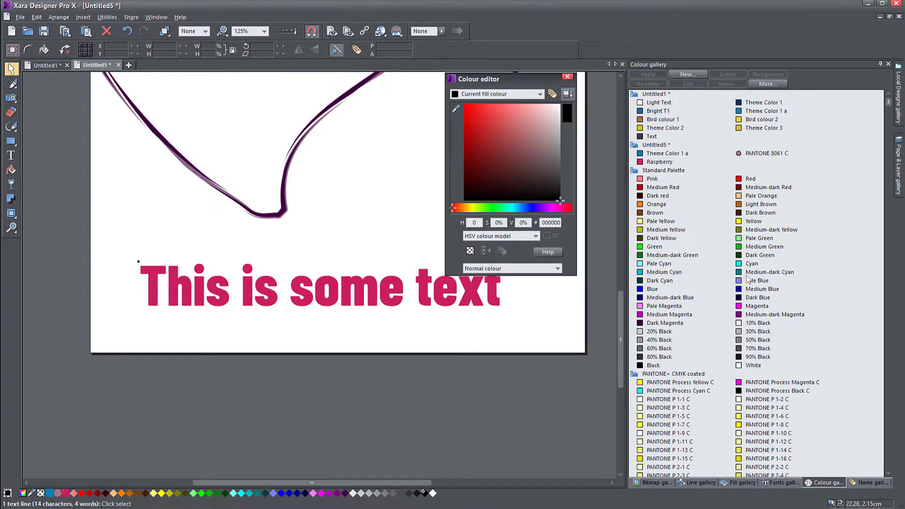
# Step: With nothing selected, collapse the docked galleries and move the Colour editor off the page onto the empty pasteboard beside it
pyautogui.click(663, 163)
pyautogui.moveTo(664, 165); pyautogui.dragTo(311, 380)
pyautogui.click(152, 428)
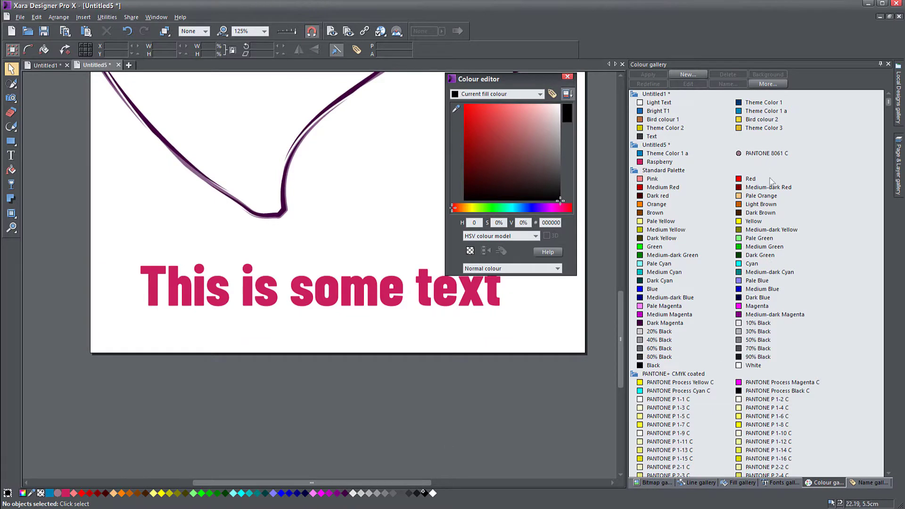
pyautogui.click(889, 65)
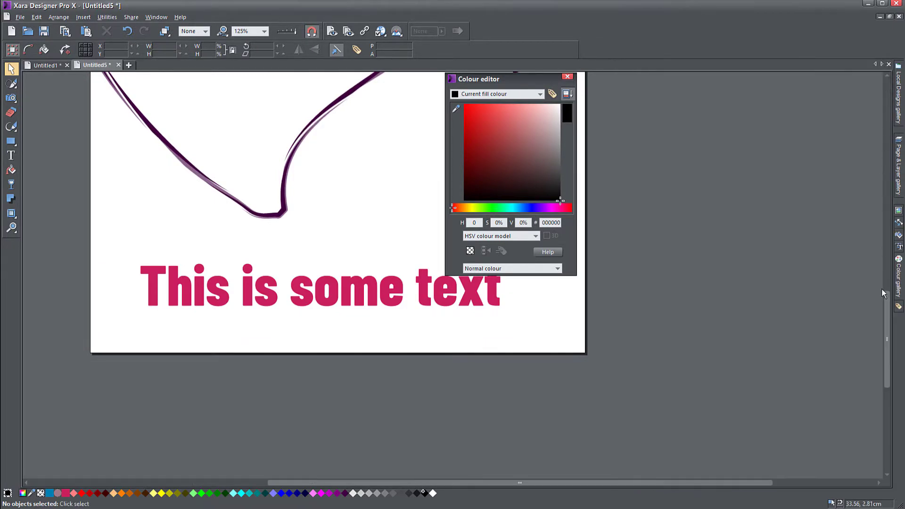
pyautogui.moveTo(900, 306)
pyautogui.moveTo(494, 78); pyautogui.dragTo(760, 105)
# Step: Zoom out to 50% and bring the whole page with its brush strokes and text line into view near the middle of the workspace
pyautogui.moveTo(275, 163); pyautogui.dragTo(288, 179)
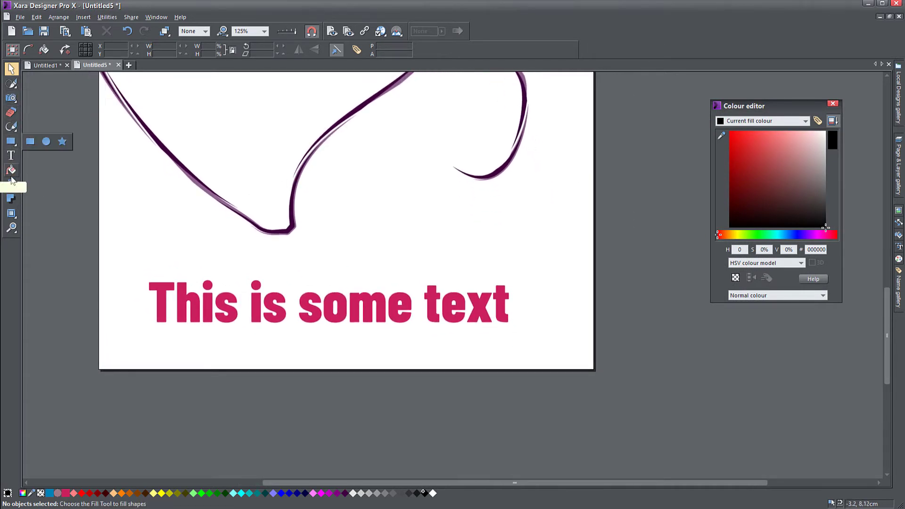
pyautogui.moveTo(17, 83)
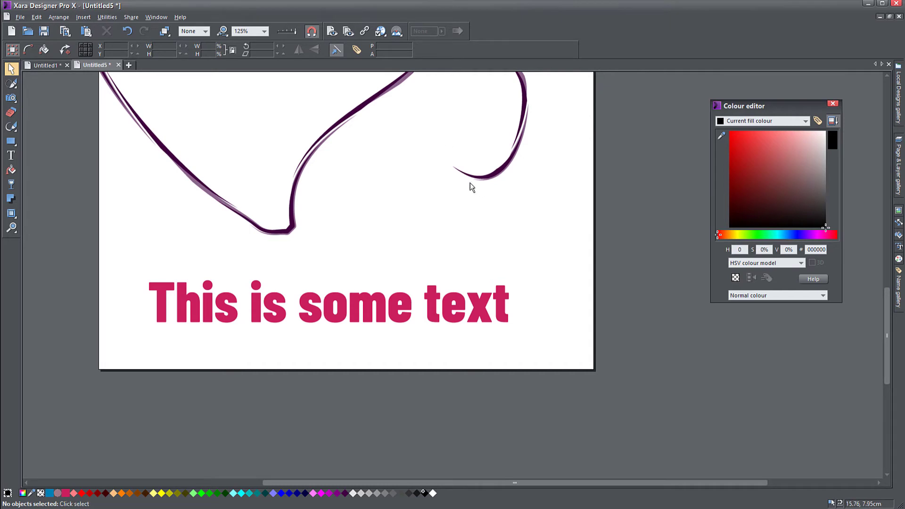
pyautogui.moveTo(394, 158); pyautogui.dragTo(278, 295)
pyautogui.scroll(-3, 401, 178)
pyautogui.scroll(-1, 401, 178)
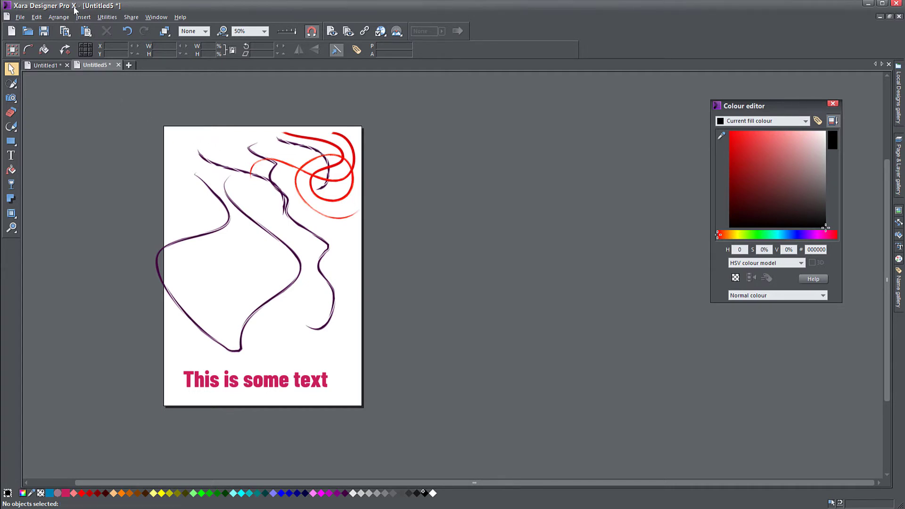
pyautogui.moveTo(305, 272); pyautogui.dragTo(390, 283)
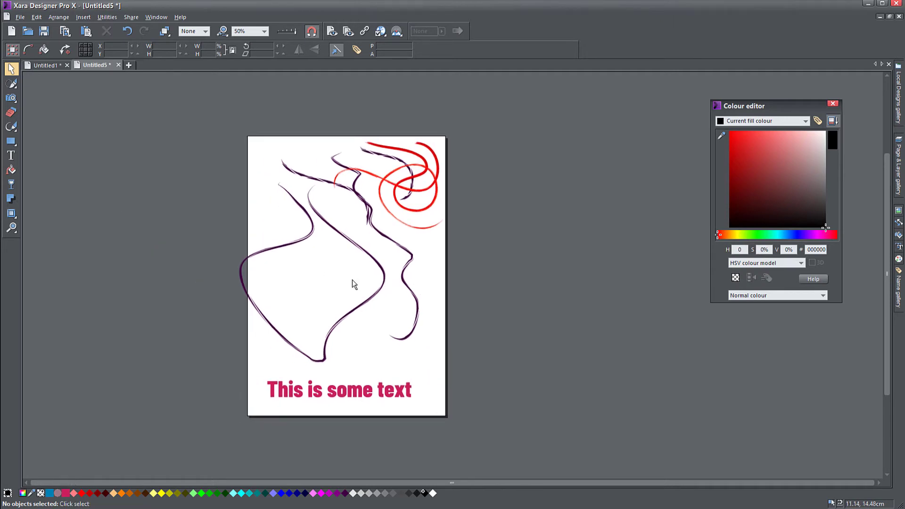